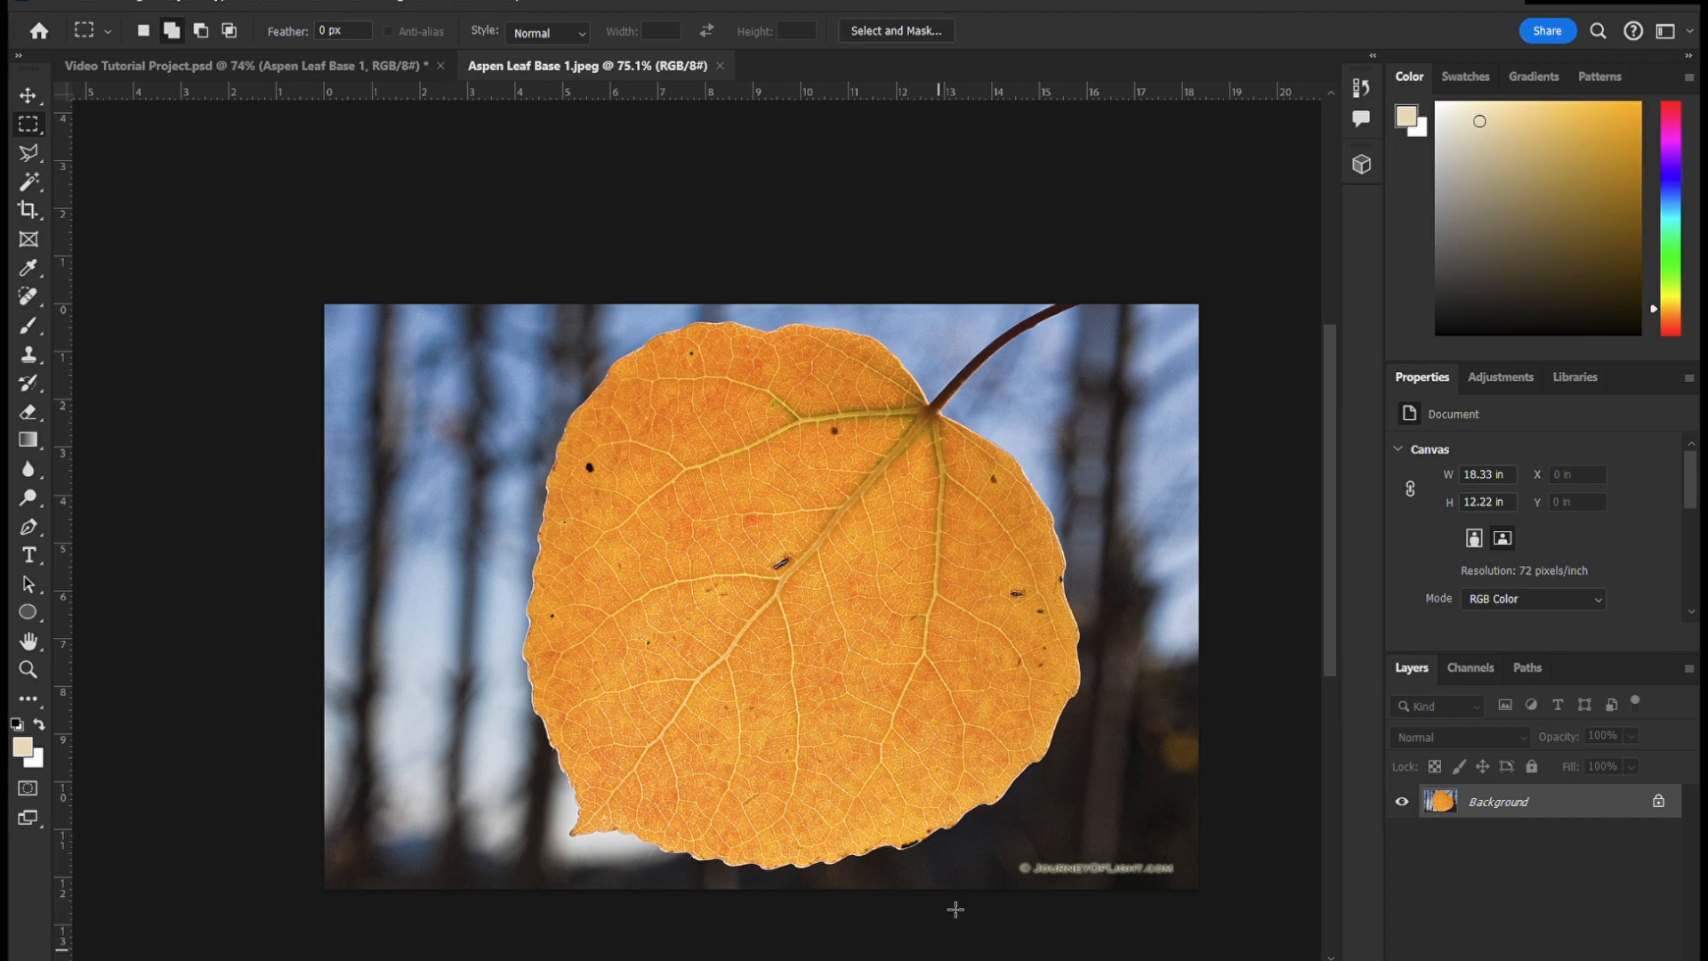
- Select the watermark in the photo's lower-right corner with a rectangular marquee, remove it and clear the selection
scroll(988, 841, down, 2)
drag(1000, 792, 1186, 831)
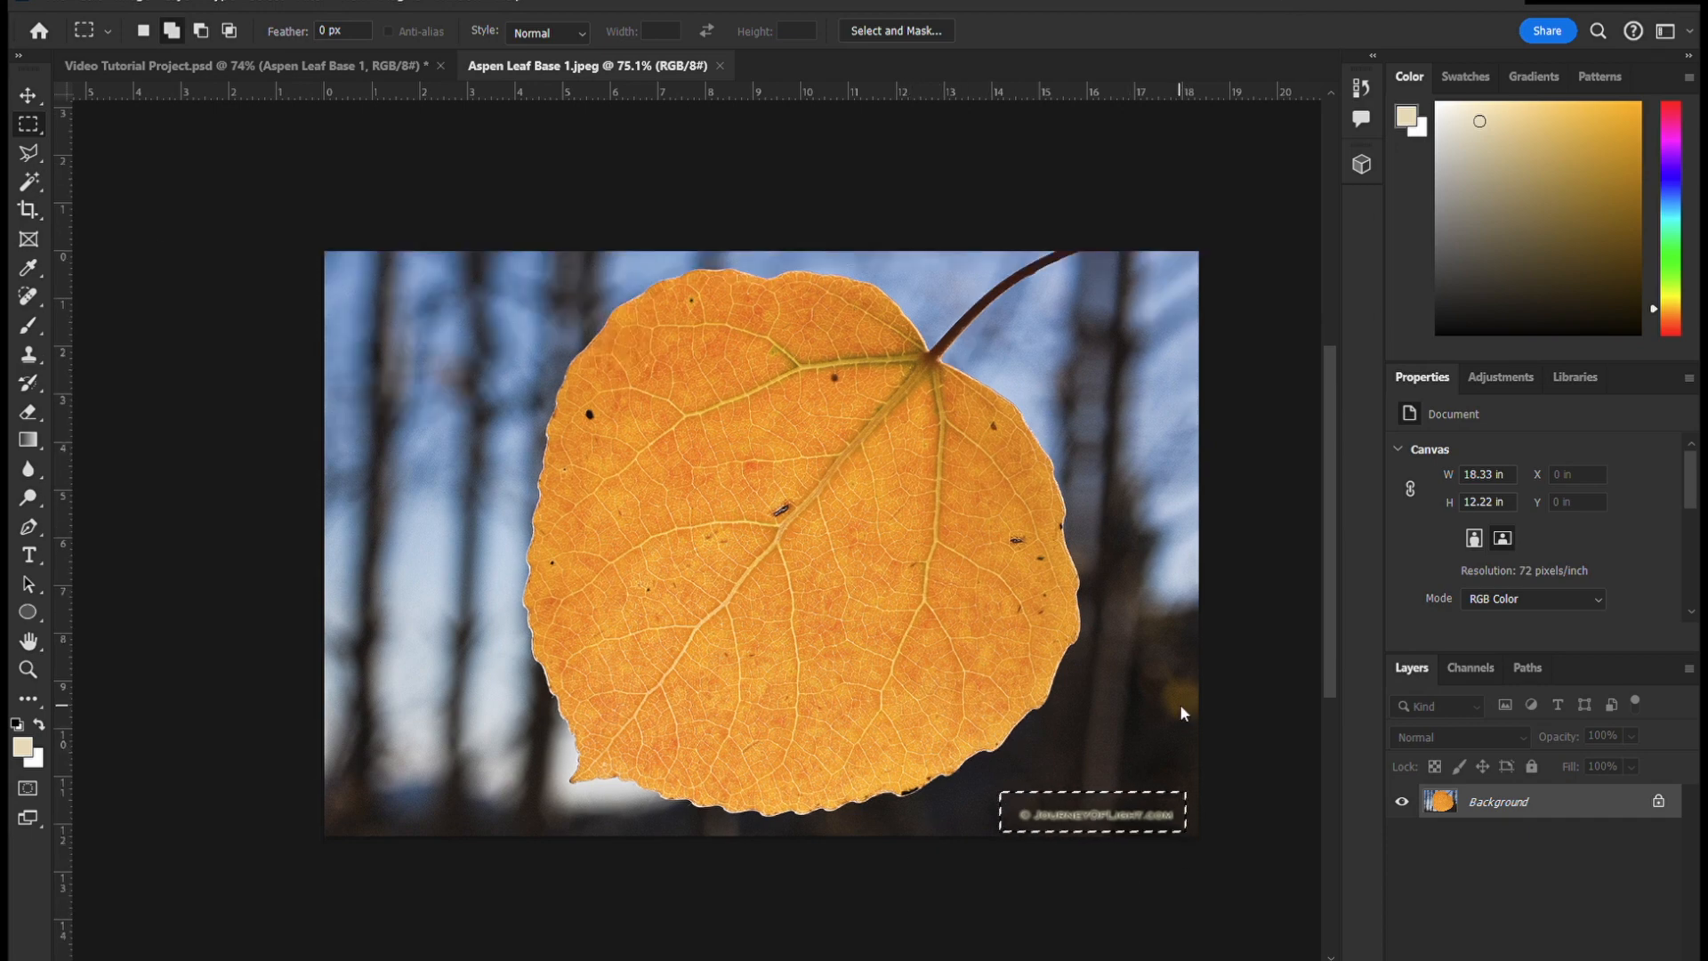
key(ctrl+d)
- Select the lower-right half of the leaf, bounded by its central vein, with the Quick Selection tool
click(36, 187)
right_click(32, 186)
click(90, 203)
mouse_move(828, 570)
mouse_down()
mouse_move(919, 533)
mouse_move(767, 690)
mouse_move(614, 758)
mouse_up()
scroll(605, 794, up, 7)
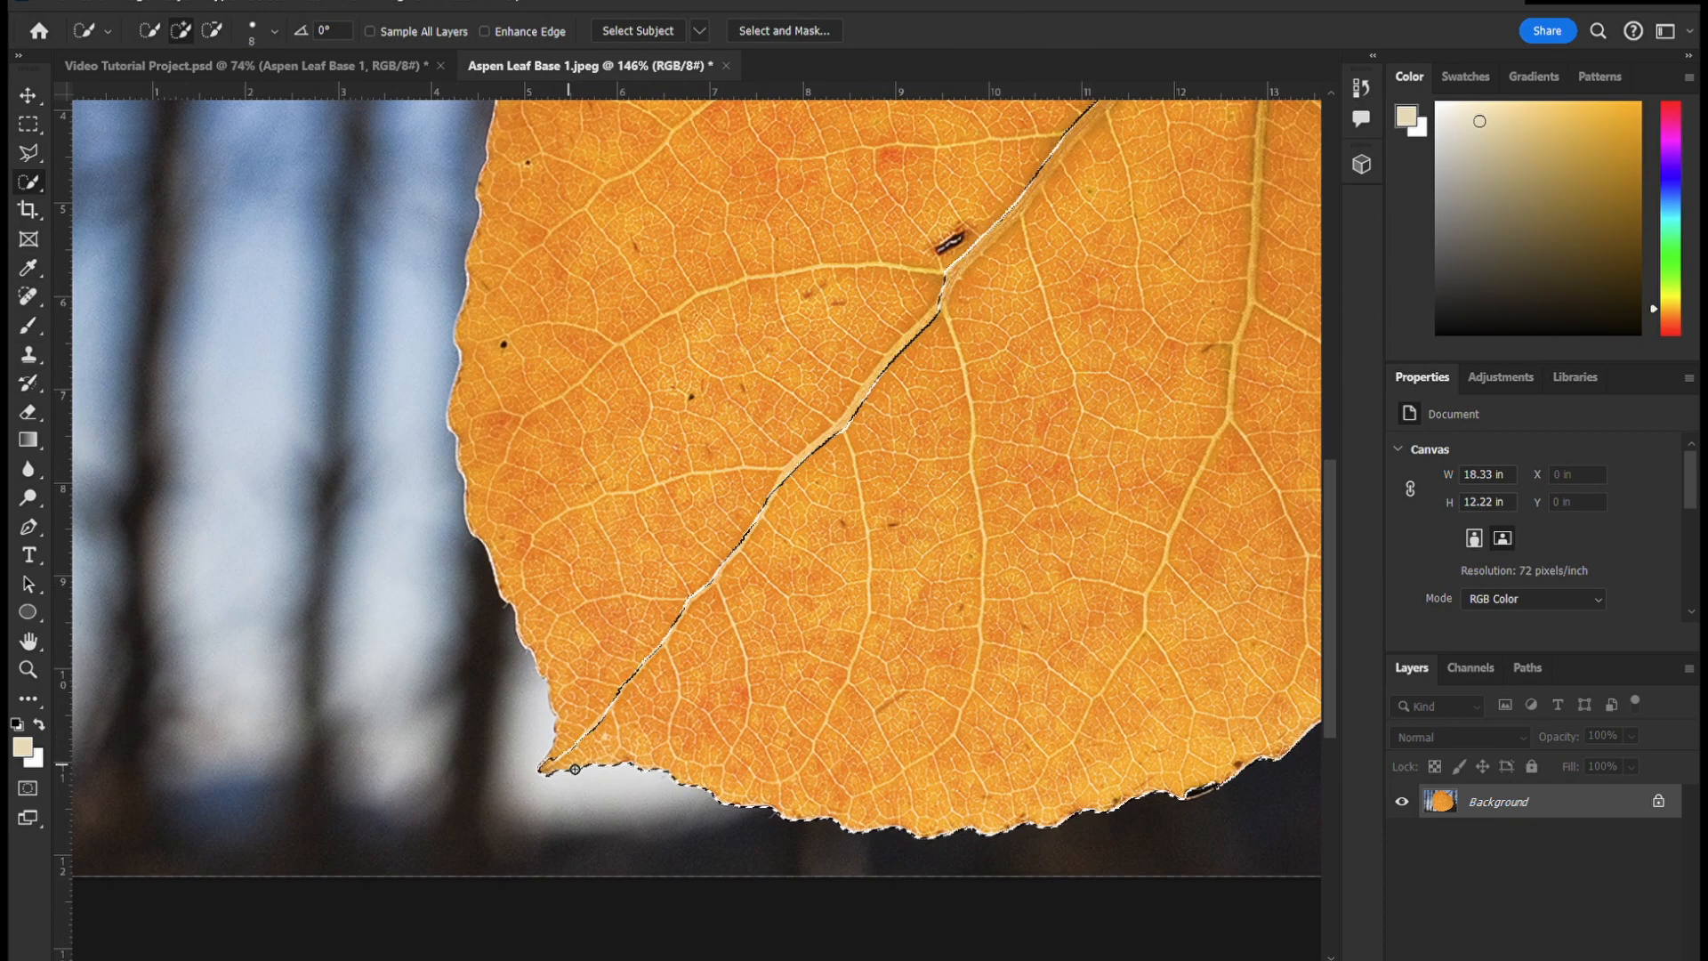
- Copy the selected half of the leaf to a new layer named "Leaf Cutout"
key(ctrl+0)
key(ctrl+j)
double_click(1498, 804)
text(Leaf Cutout)
key(Return)
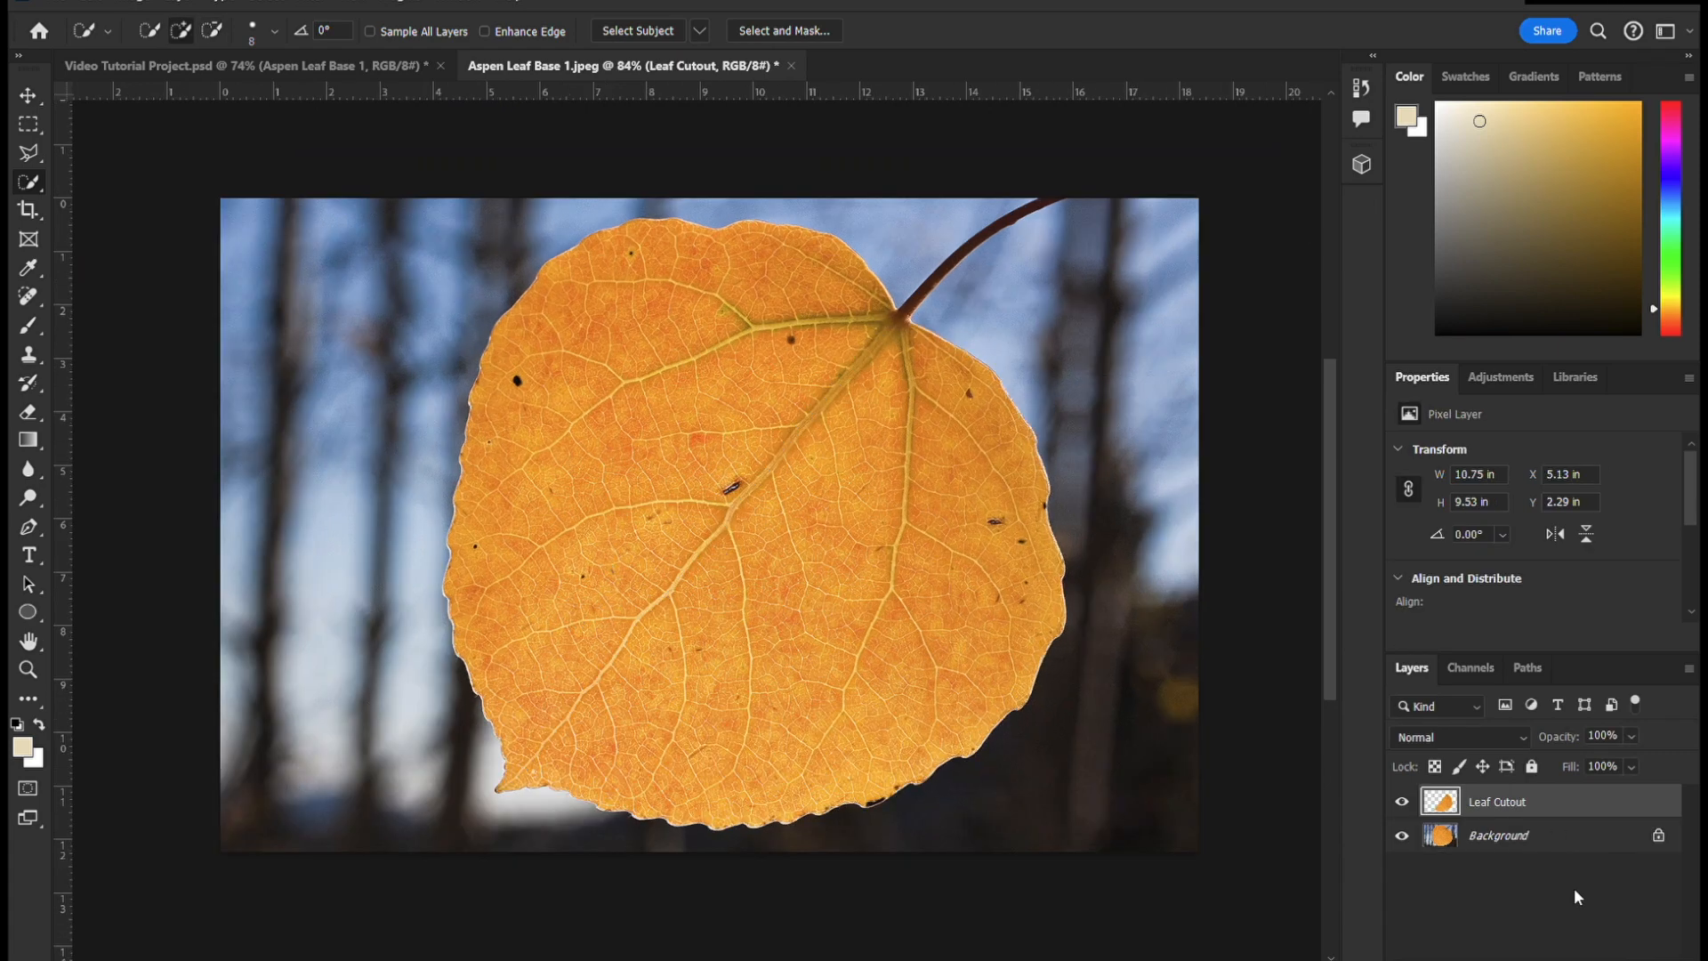
- Hide the original Background photo and place a white Color Fill layer beneath Leaf Cutout
click(1403, 836)
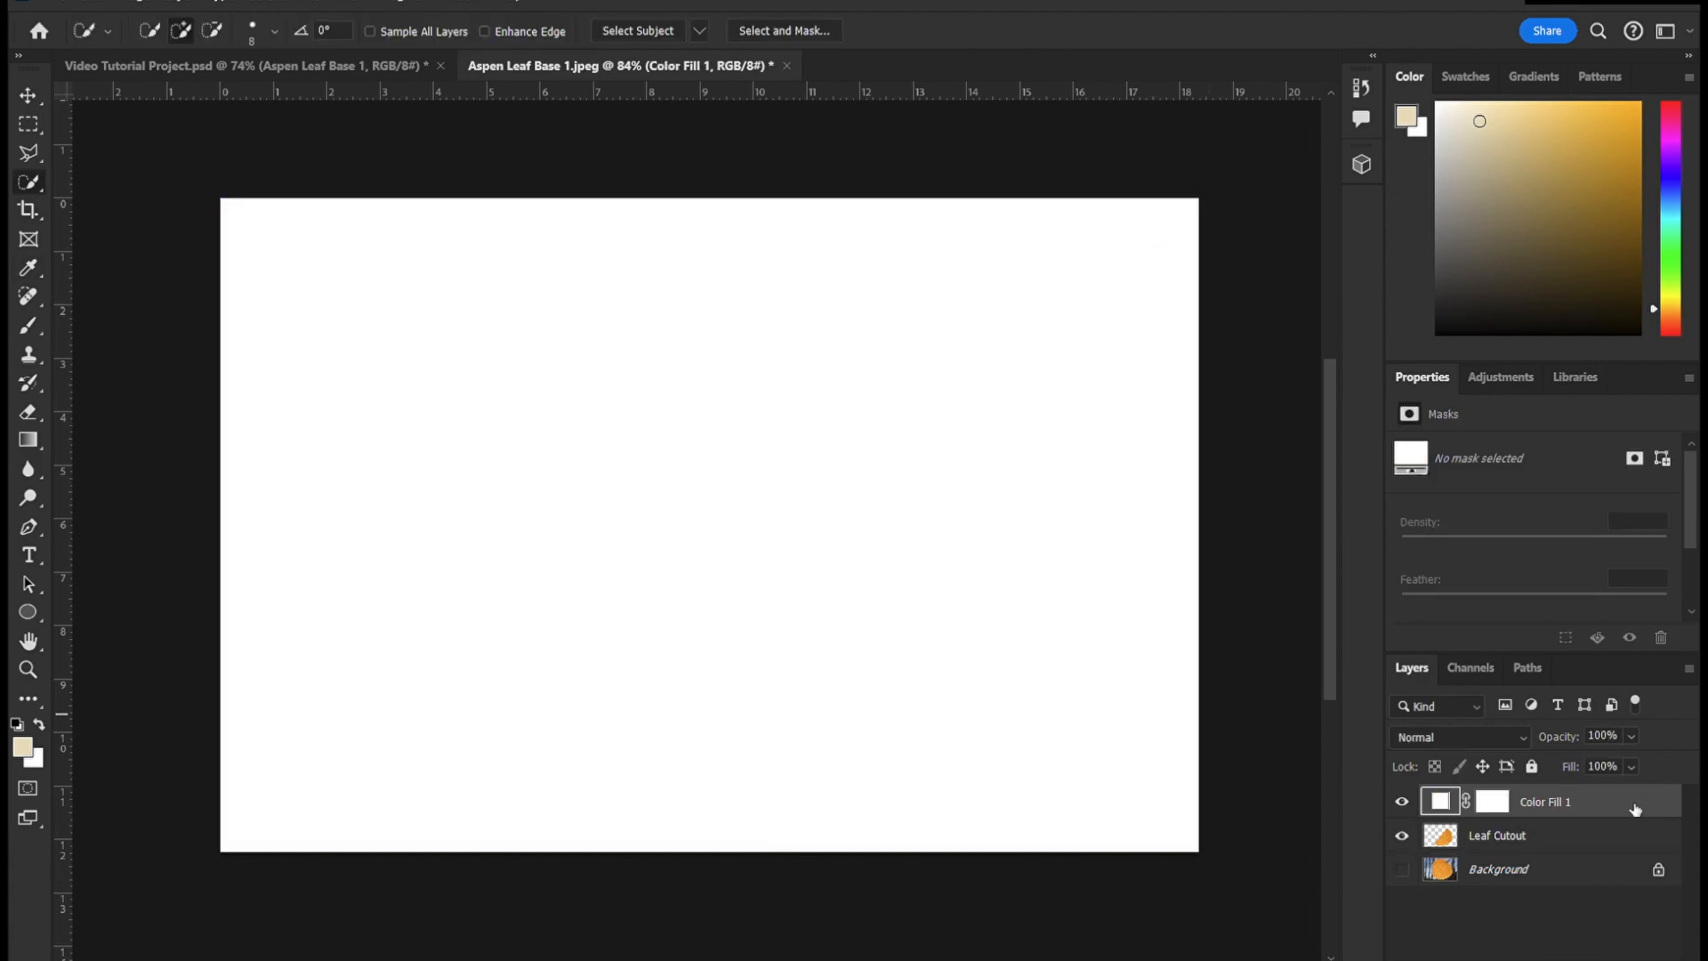
drag(1513, 797, 1513, 845)
- Erase the rough leftover edge along the central-vein side of the Leaf Cutout layer
click(1498, 802)
scroll(913, 317, up, 3)
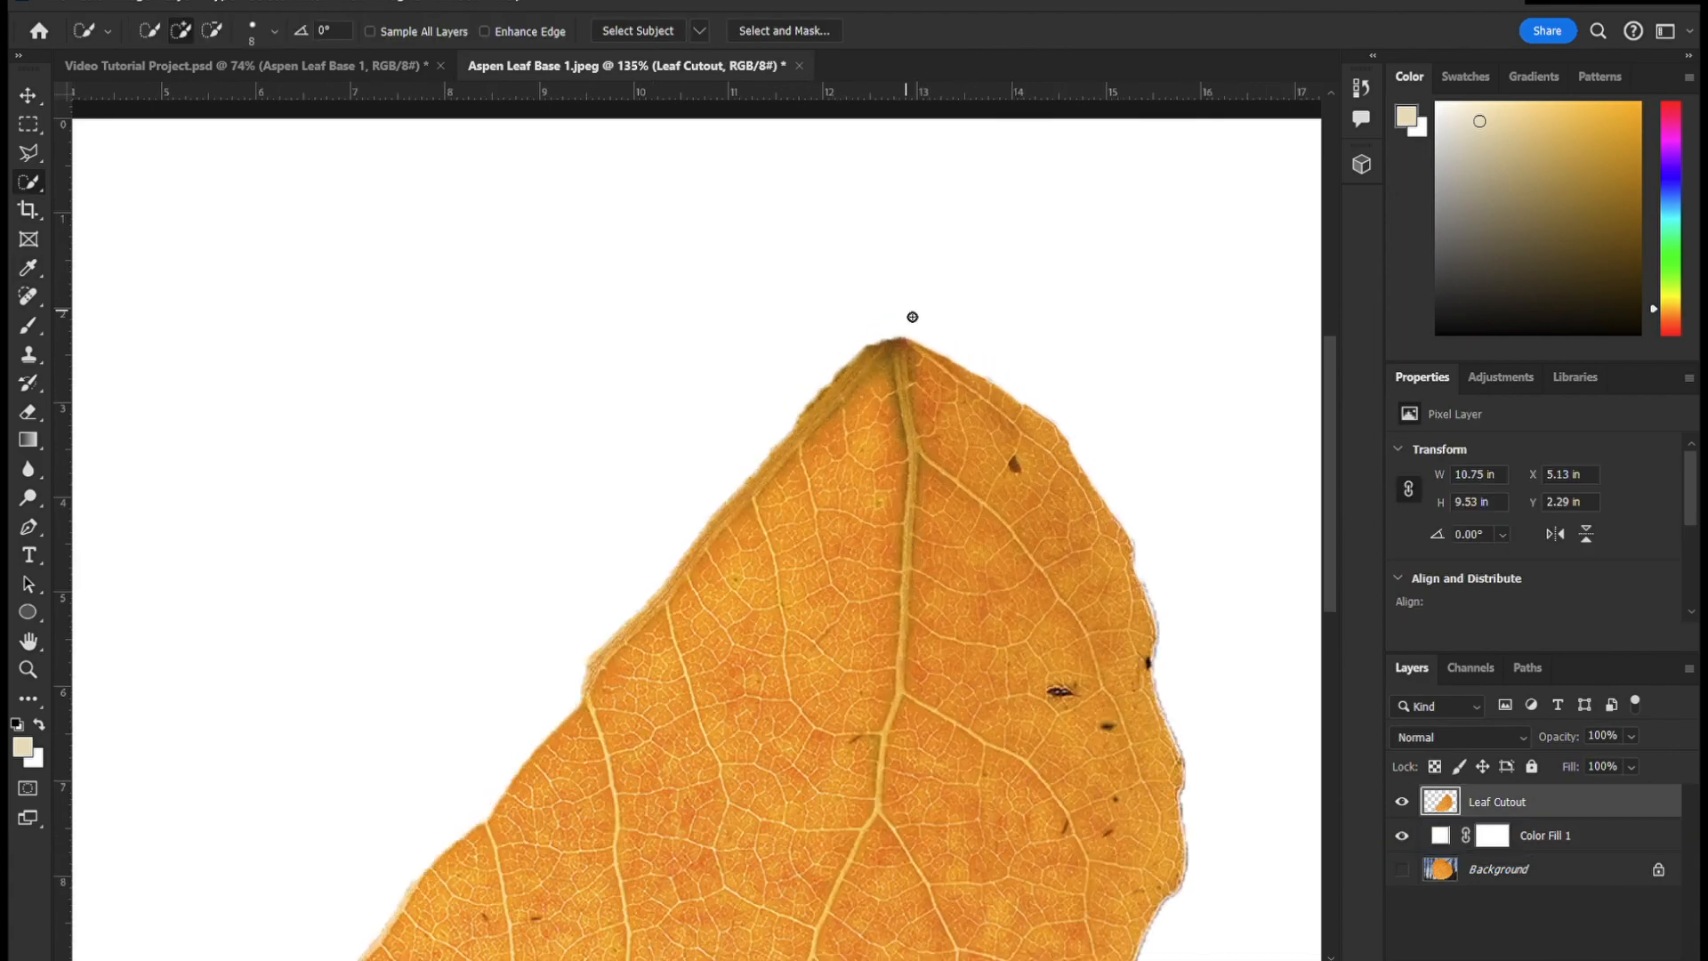
scroll(913, 317, up, 1)
key(e)
key(ctrl+z)
drag(877, 356, 583, 703)
drag(850, 383, 585, 699)
drag(724, 539, 686, 583)
scroll(730, 370, down, 4)
click(29, 95)
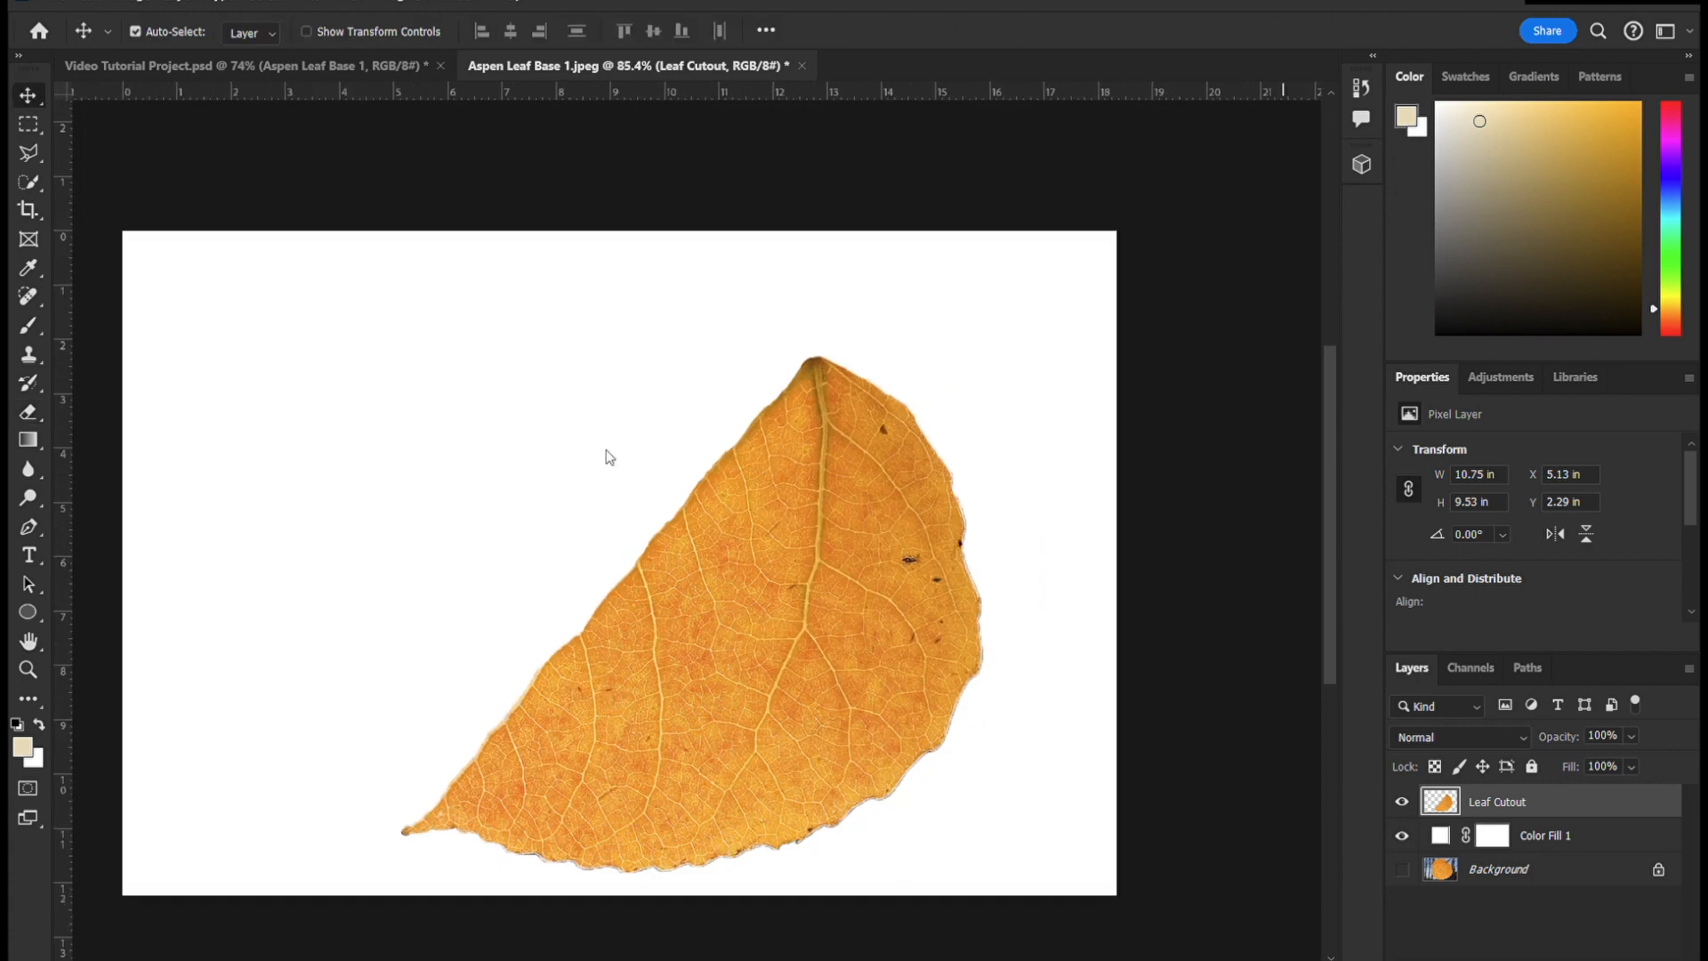
- Rename the white fill layer as "Background"
double_click(1546, 835)
text(Background)
key(Return)
- Desaturate the Leaf Cutout layer so the leaf half is grayscale
click(1653, 793)
key(ctrl+shift+u)
key(ctrl+z)
key(ctrl+shift+u)
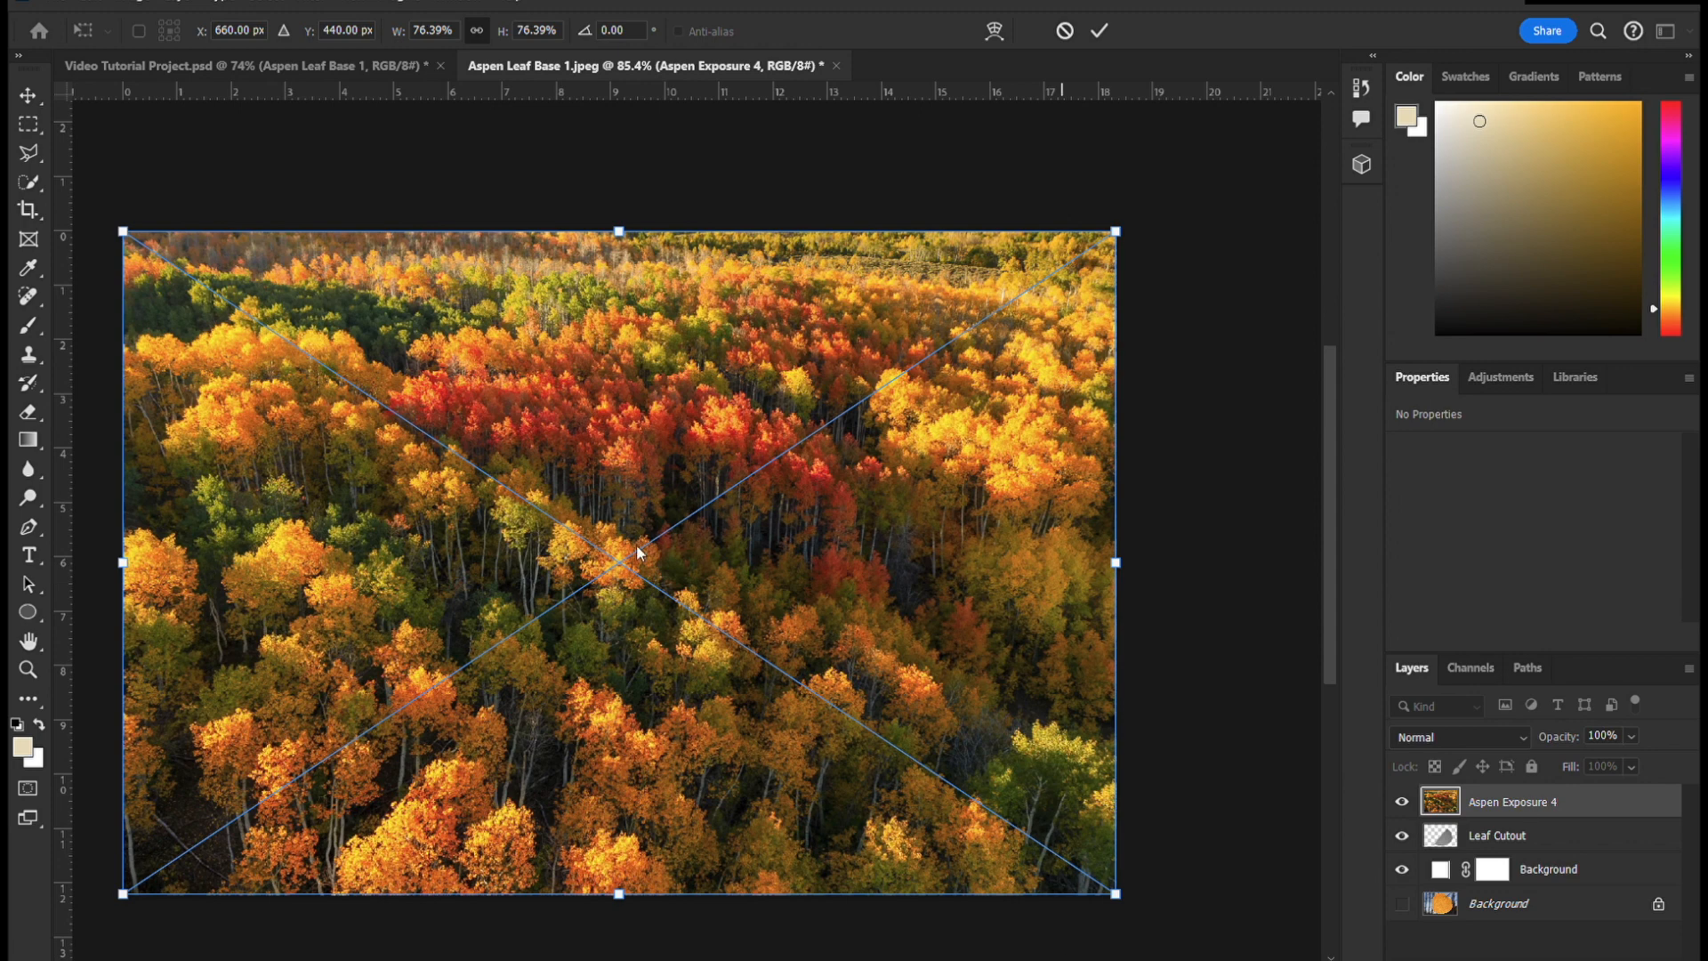
- Place the Aspen Exposure 4.jpeg photo on a layer named "Aspen Tree Landscape" at 50% opacity
key(Return)
double_click(1513, 803)
text(Aspen Tree Landscape)
key(Return)
key(4)
key(9)
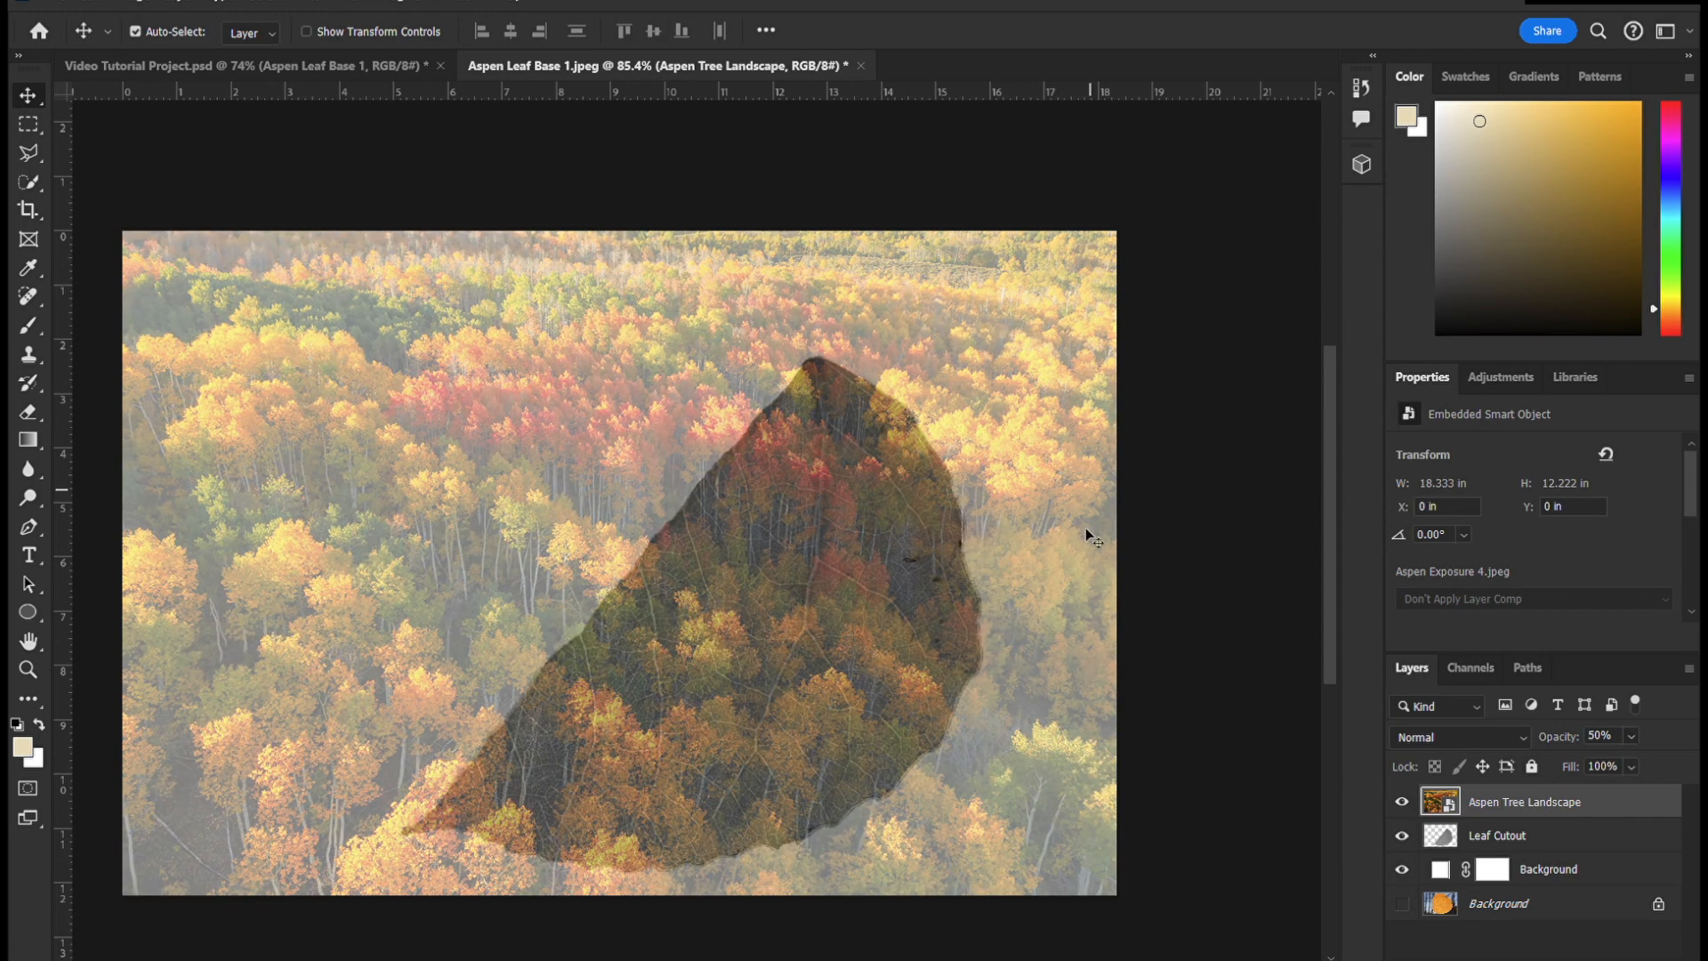
key(ctrl+t)
drag(1117, 232, 823, 426)
drag(438, 519, 701, 433)
drag(385, 808, 278, 879)
drag(989, 617, 947, 623)
key(Escape)
- Scale the Aspen Tree Landscape photo down to about 14.56 by 9.71 in and position it over the whole leaf cutout
key(ctrl+t)
drag(1117, 231, 762, 464)
drag(498, 641, 774, 525)
drag(397, 778, 251, 904)
key(Return)
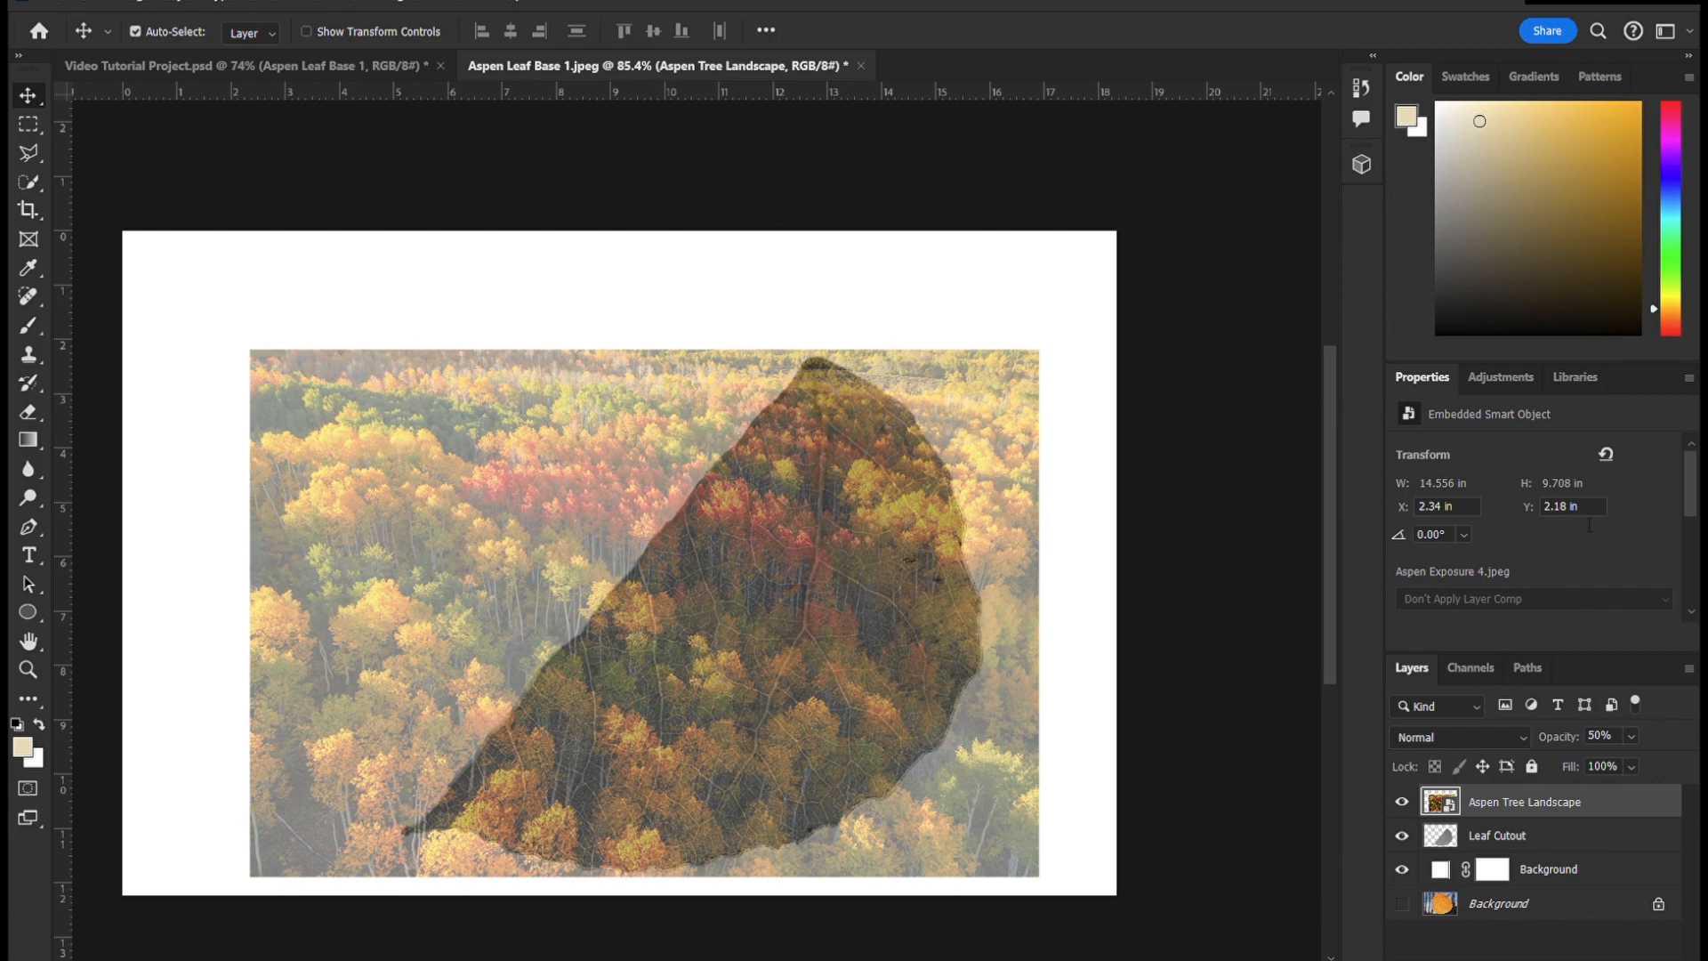
- Set the Aspen Tree Landscape layer's opacity back to 100%
click(1631, 737)
drag(1631, 758, 1684, 759)
click(1171, 686)
- Select the Leaf Cutout's shape with the landscape hidden, and mask the Aspen Tree Landscape layer to that outline
click(1563, 836)
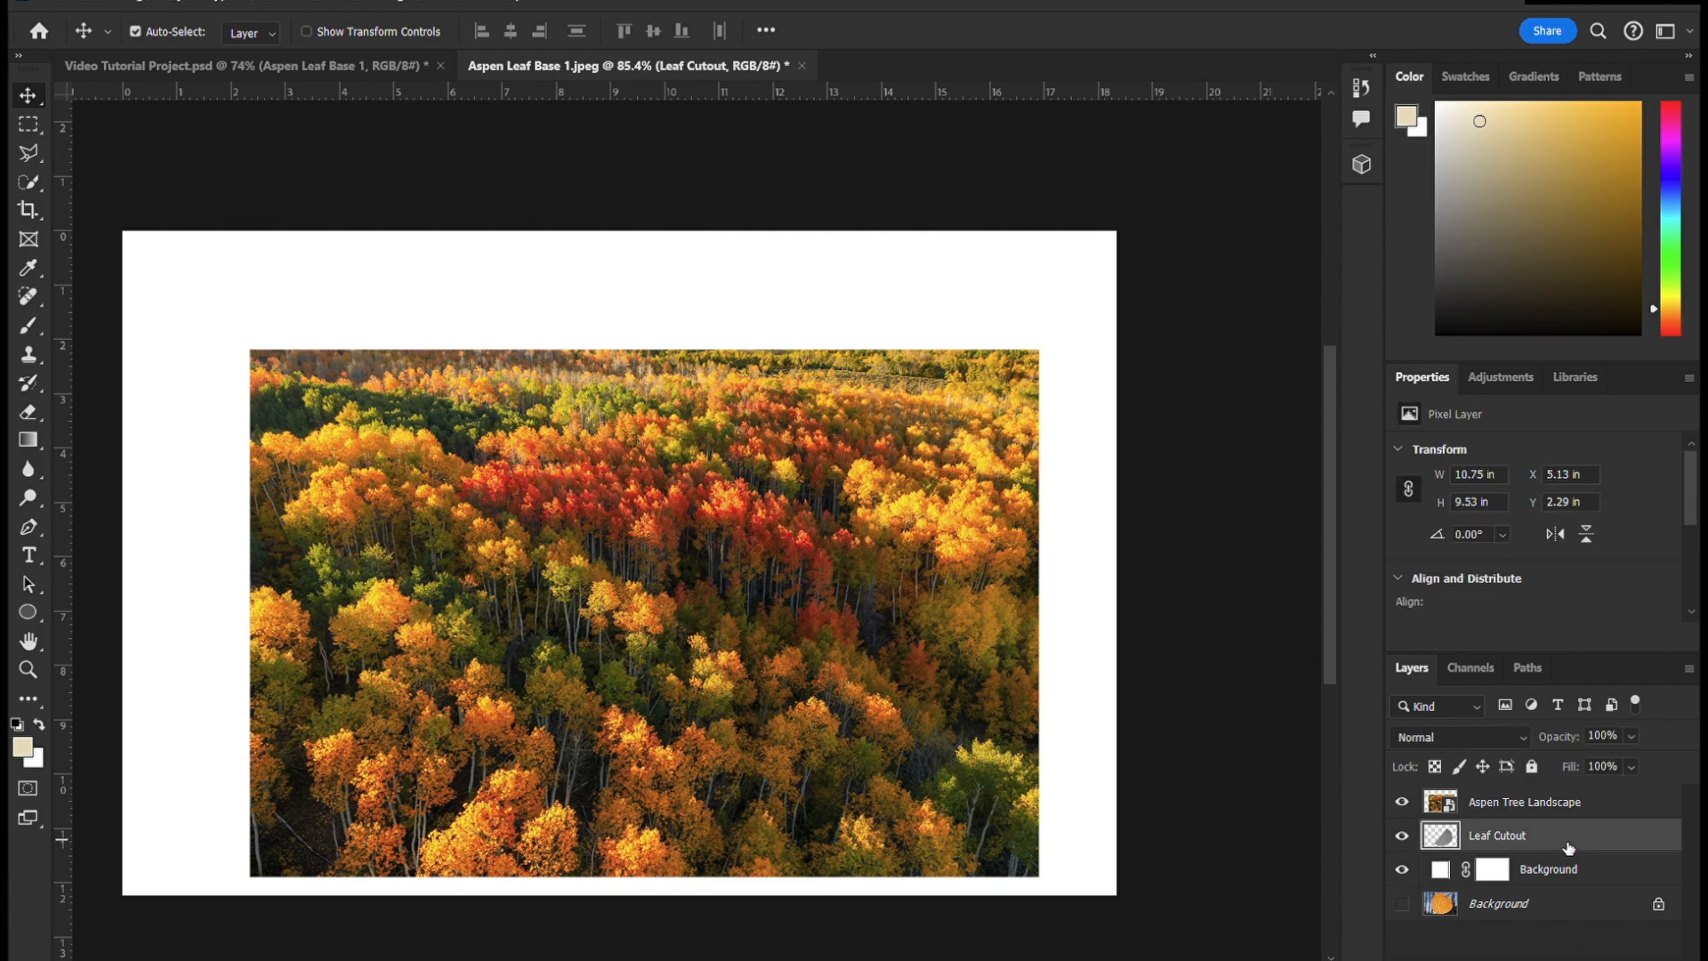
click(1403, 802)
ctrl+click(1441, 835)
key(w)
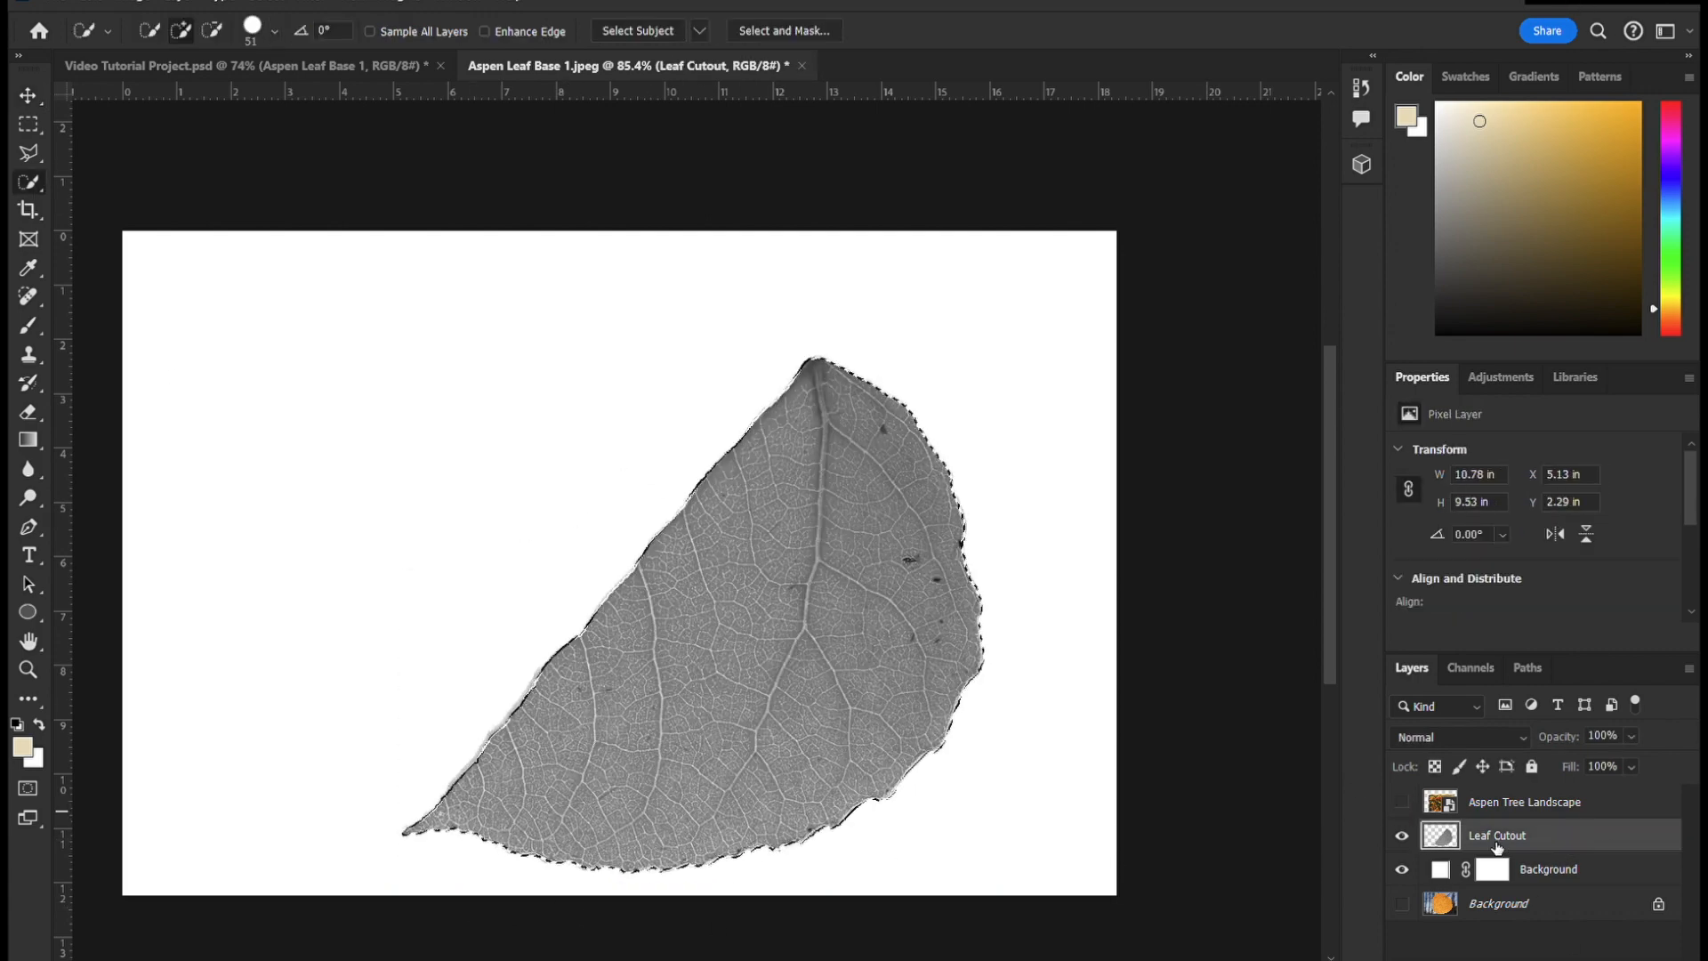
click(504, 804)
key(ctrl+d)
key(ctrl+z)
key(ctrl+z)
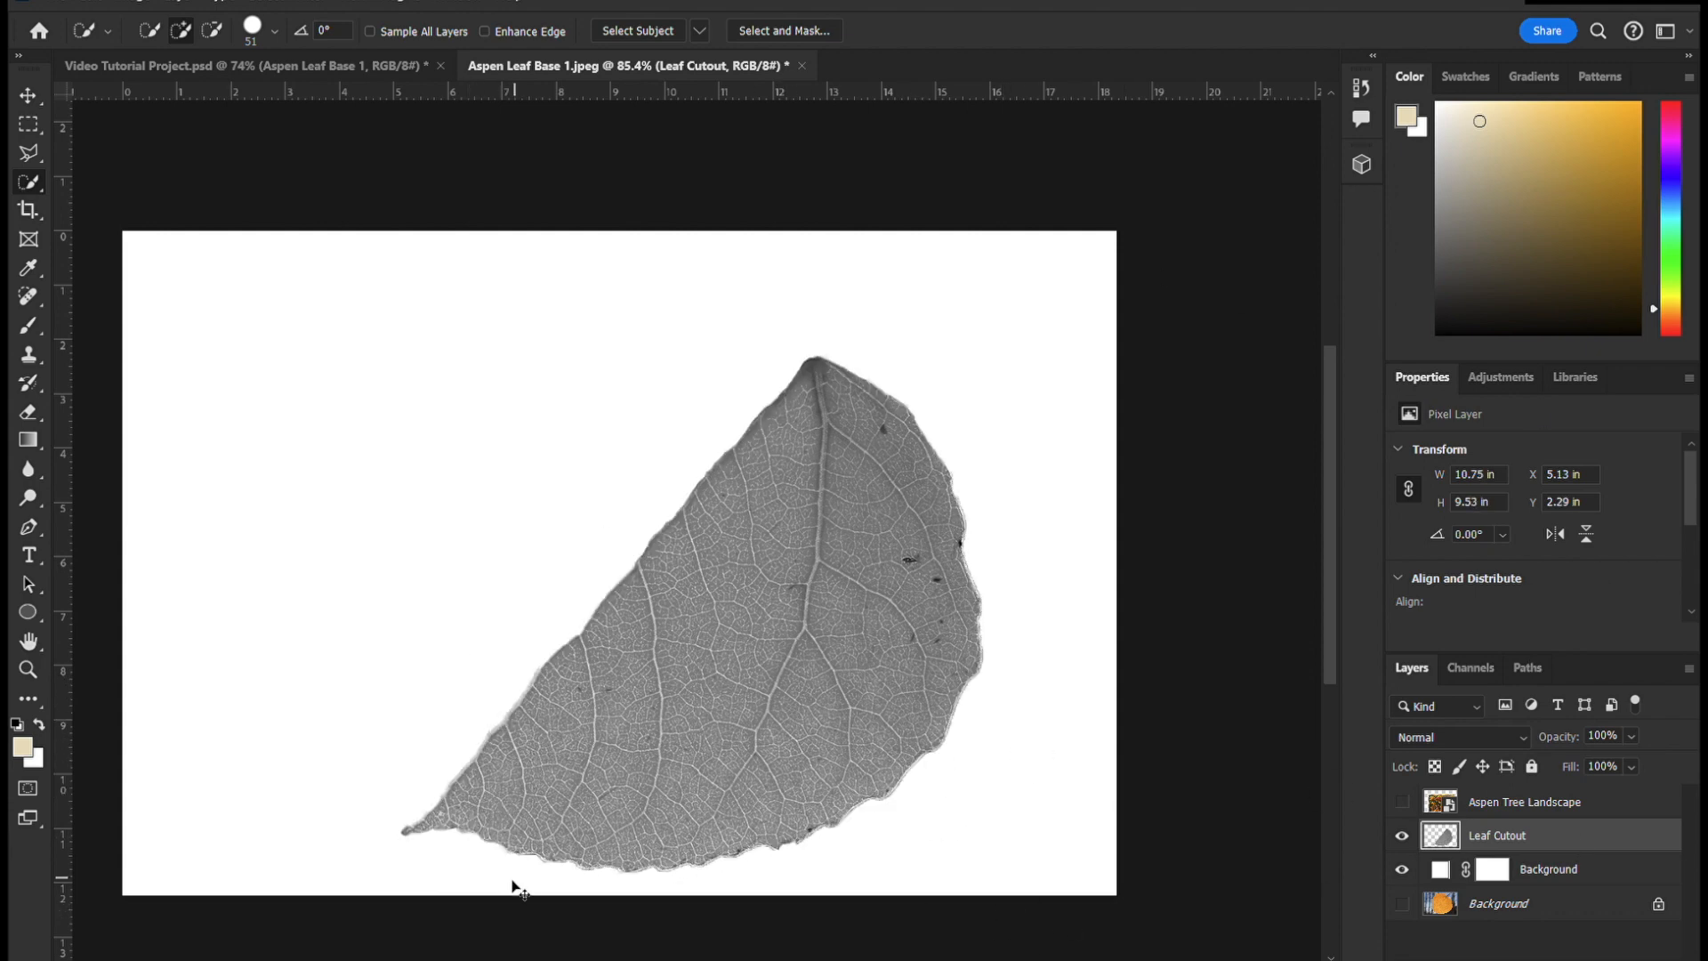
key(Delete)
key(ctrl+d)
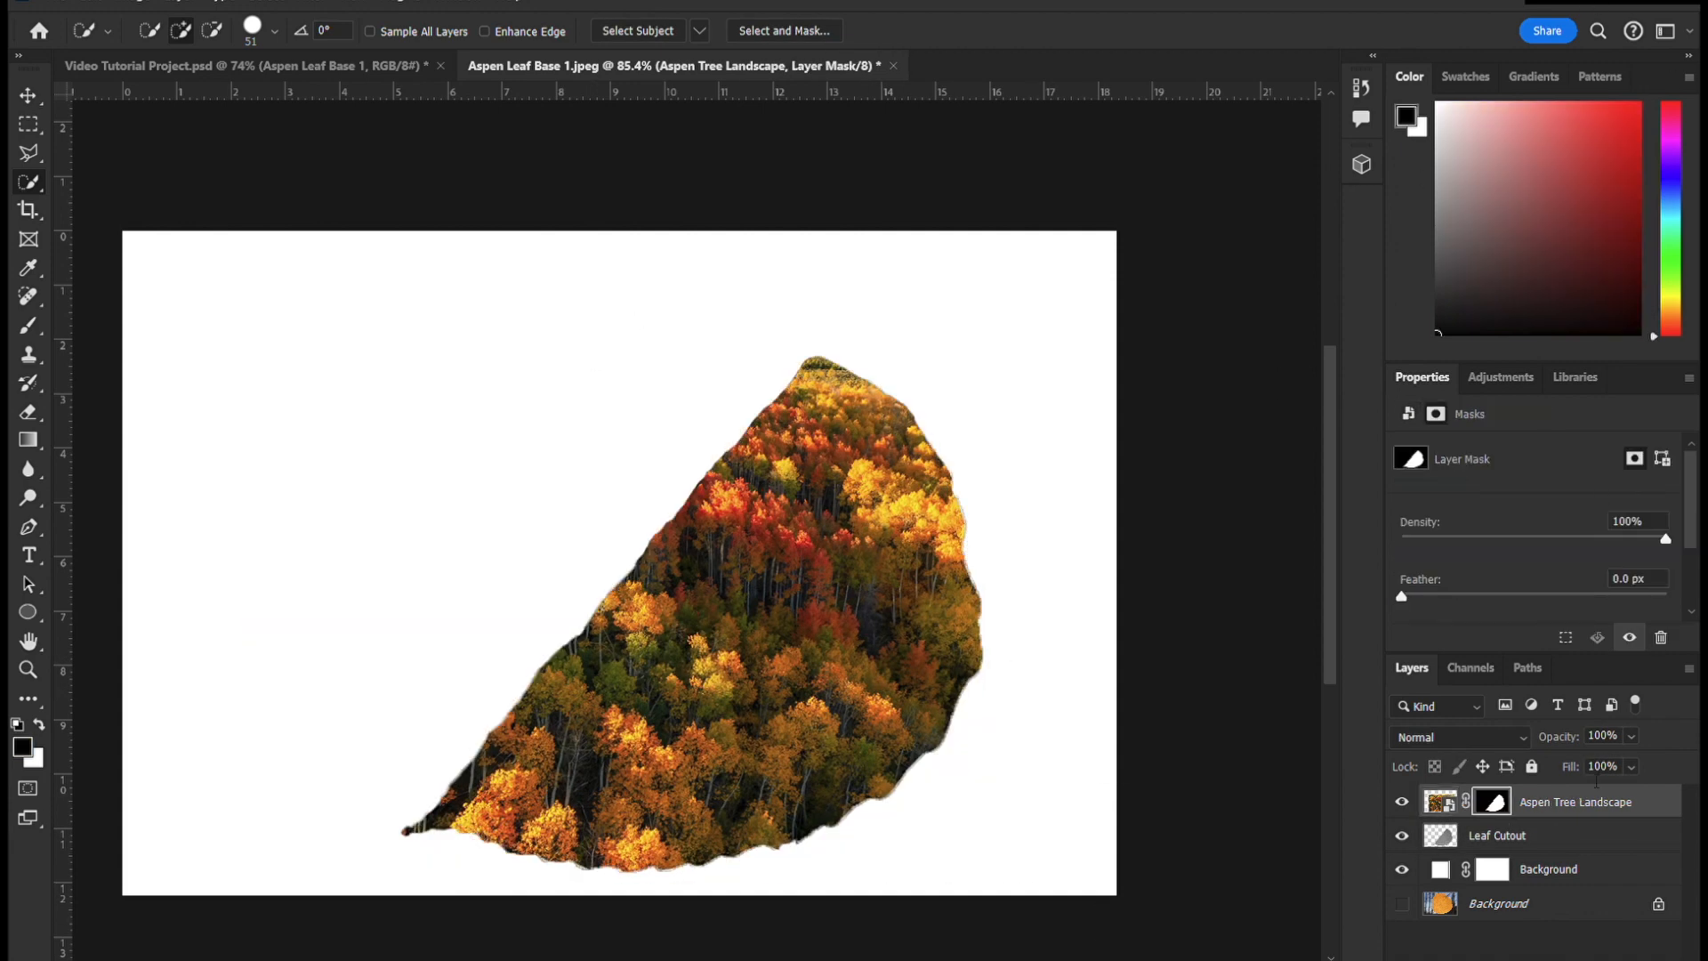
- Duplicate Leaf Cutout to the top of the layer stack and blend the copy in Lighten mode at 50% opacity
click(1625, 837)
key(ctrl+j)
key(ctrl+shift+bracketright)
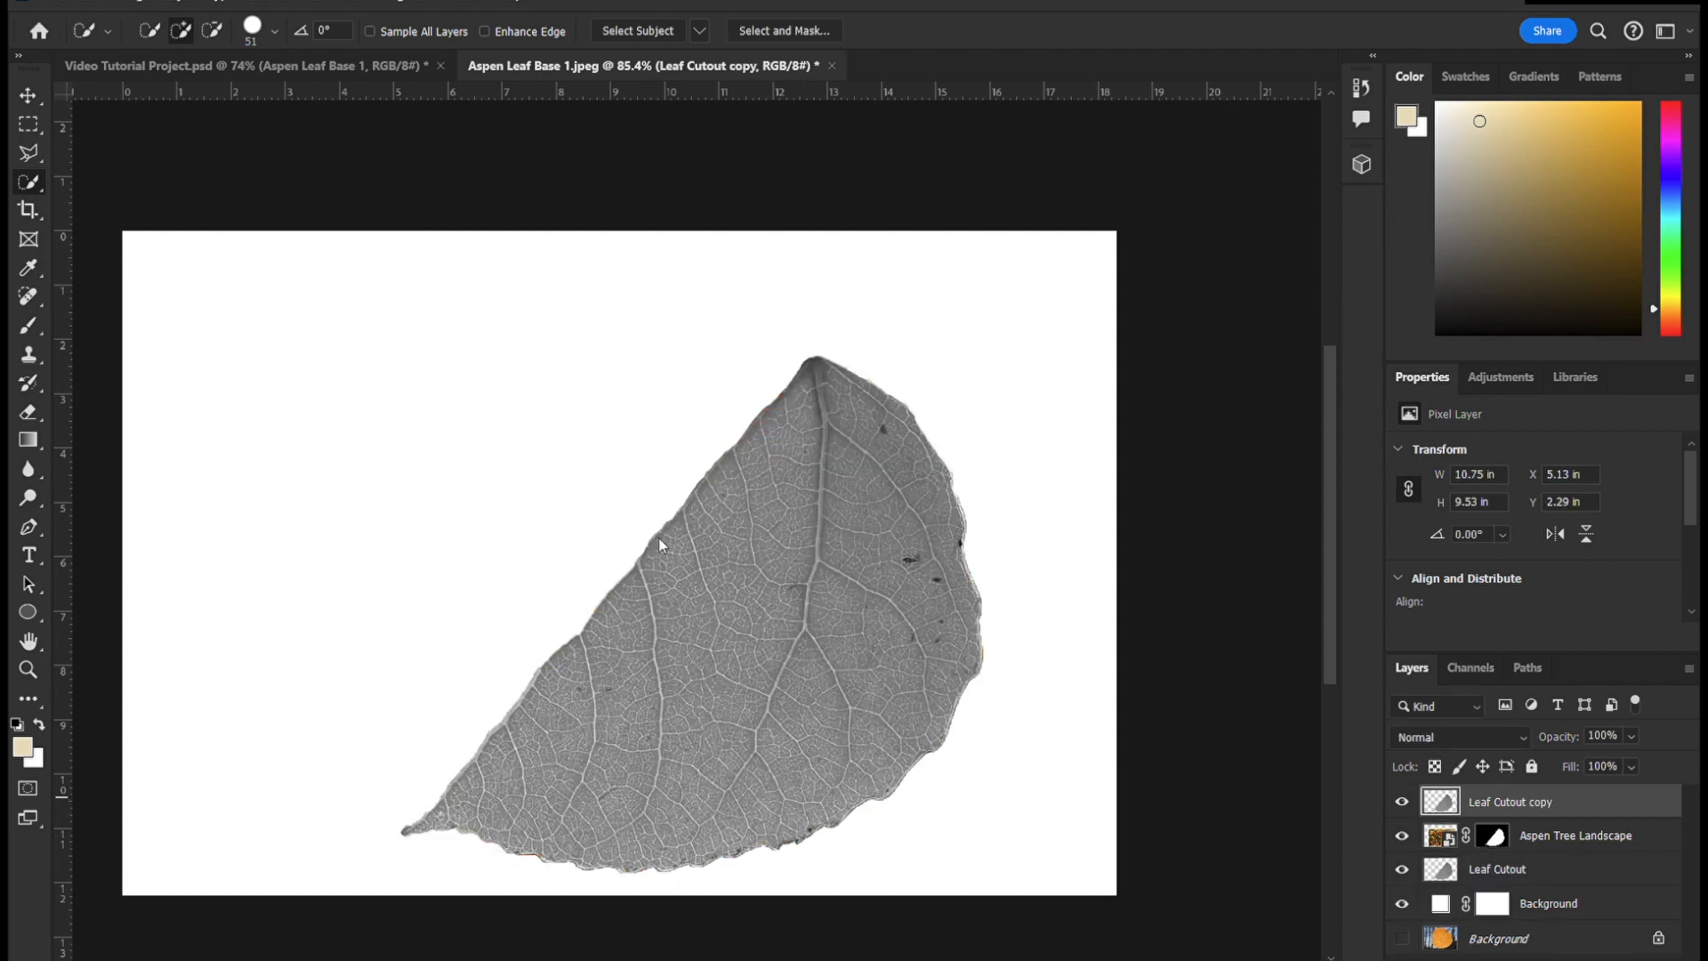
key(alt+shift+g)
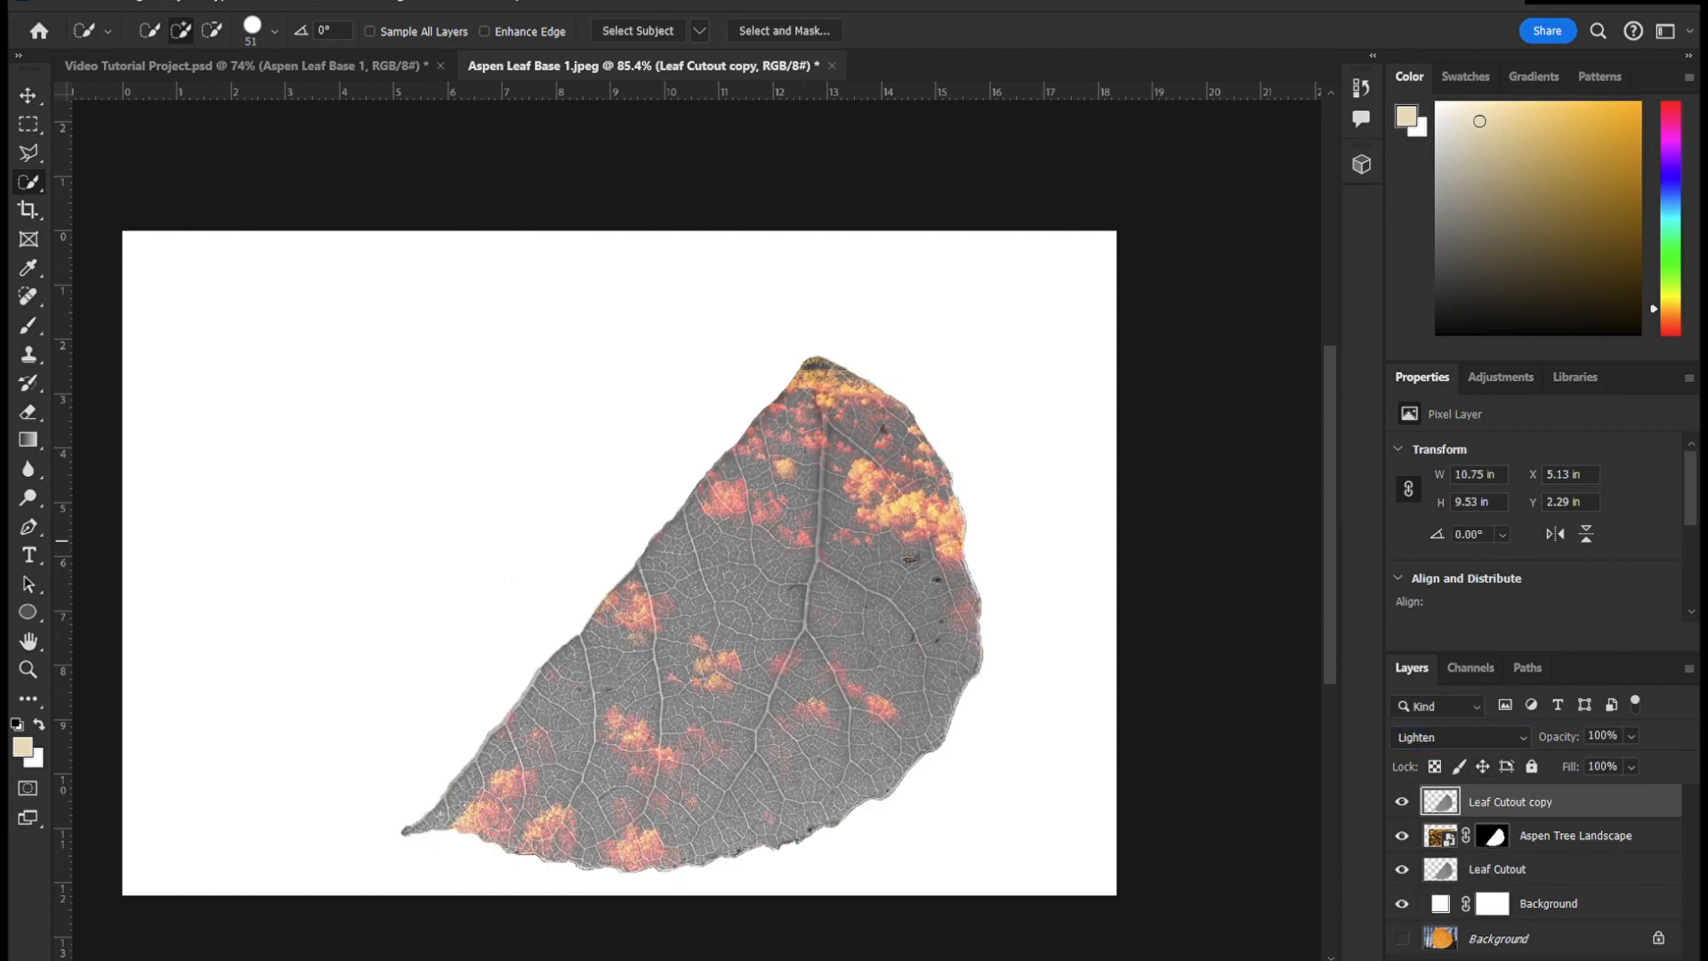
key(5)
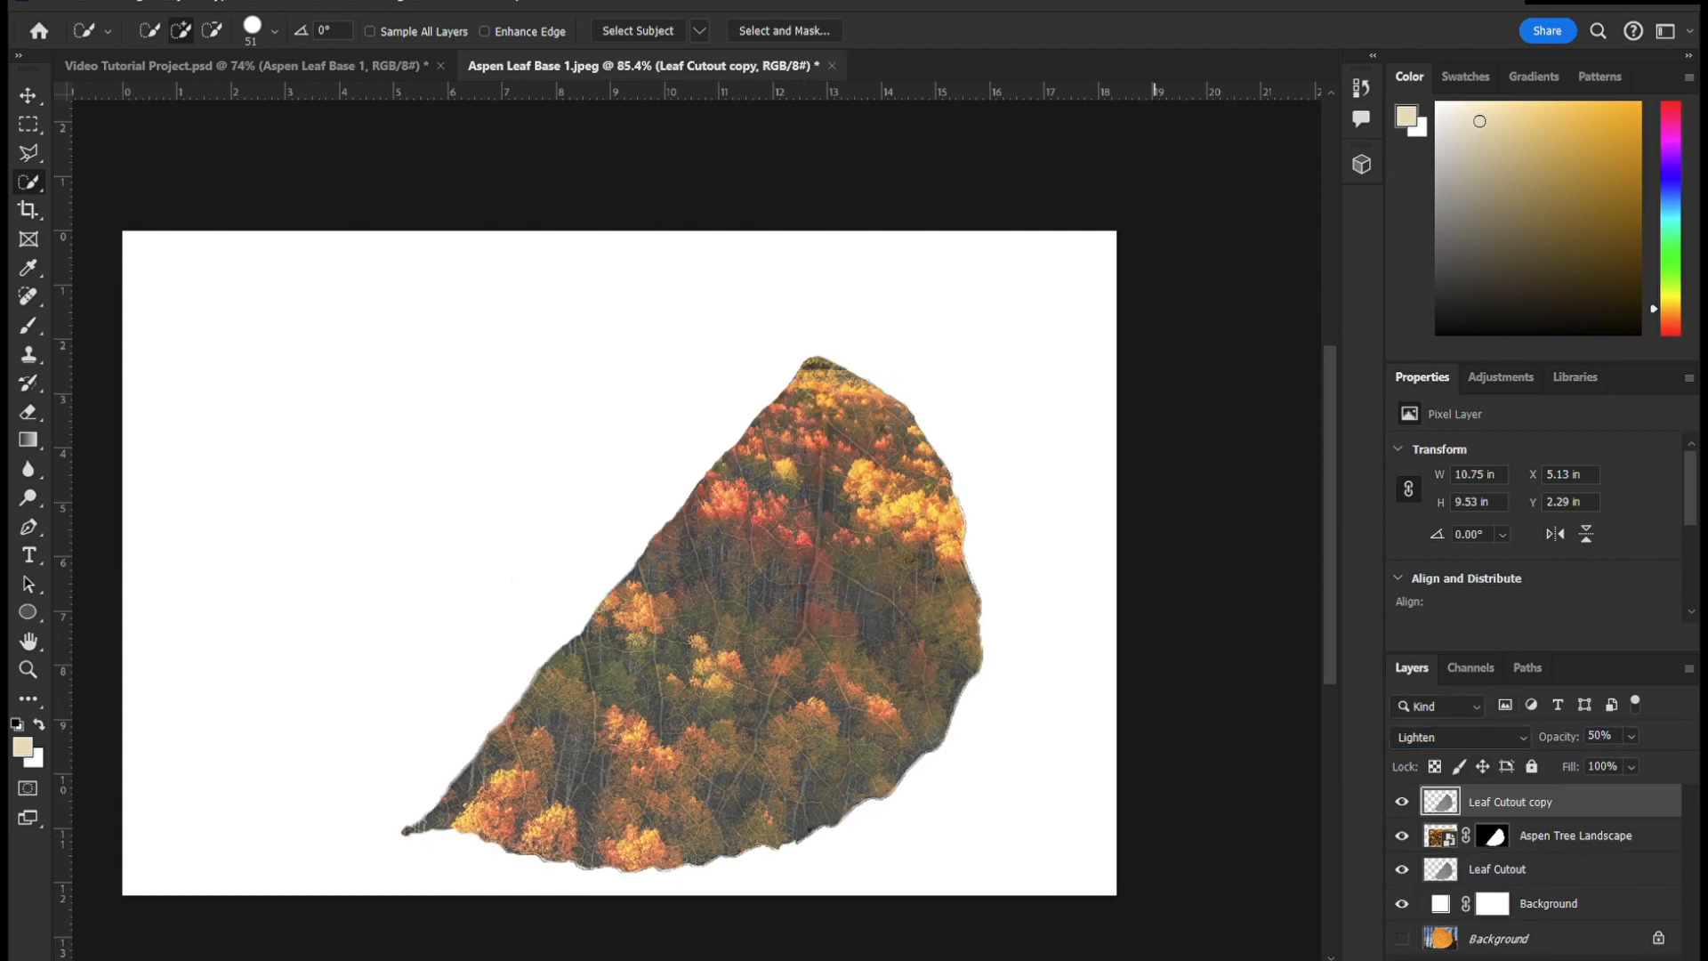
- Add a layer mask to Leaf Cutout copy and paint black on it at 40% brush opacity over the trees
click(1510, 959)
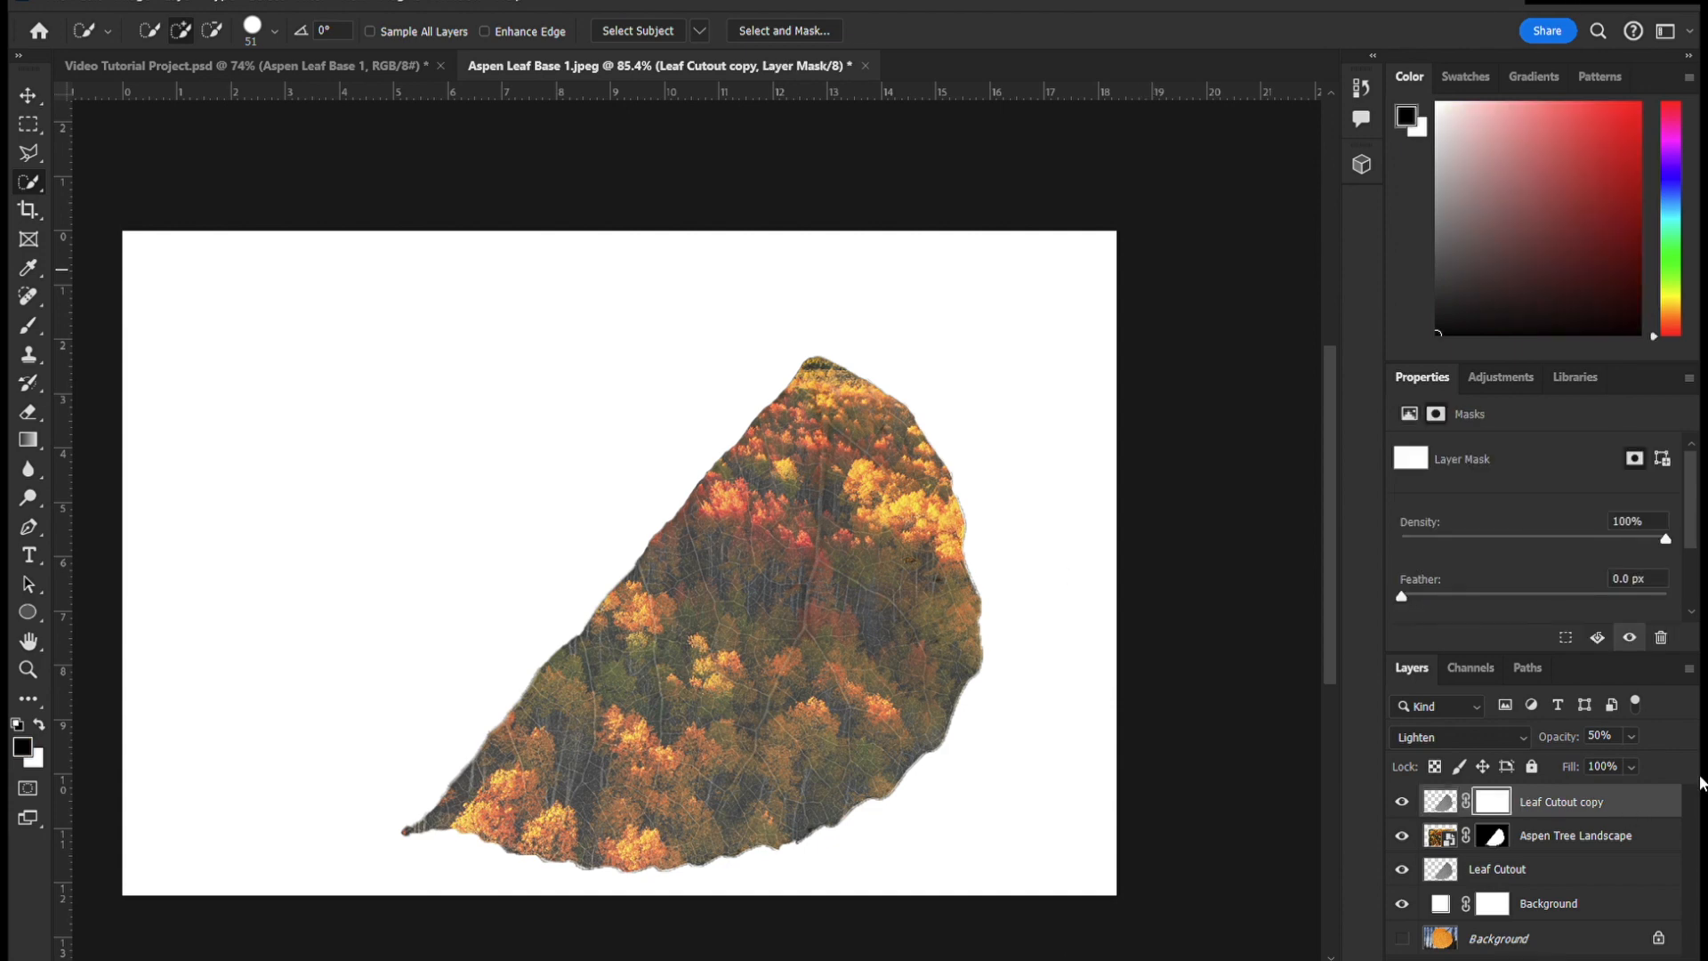
key(b)
key(4)
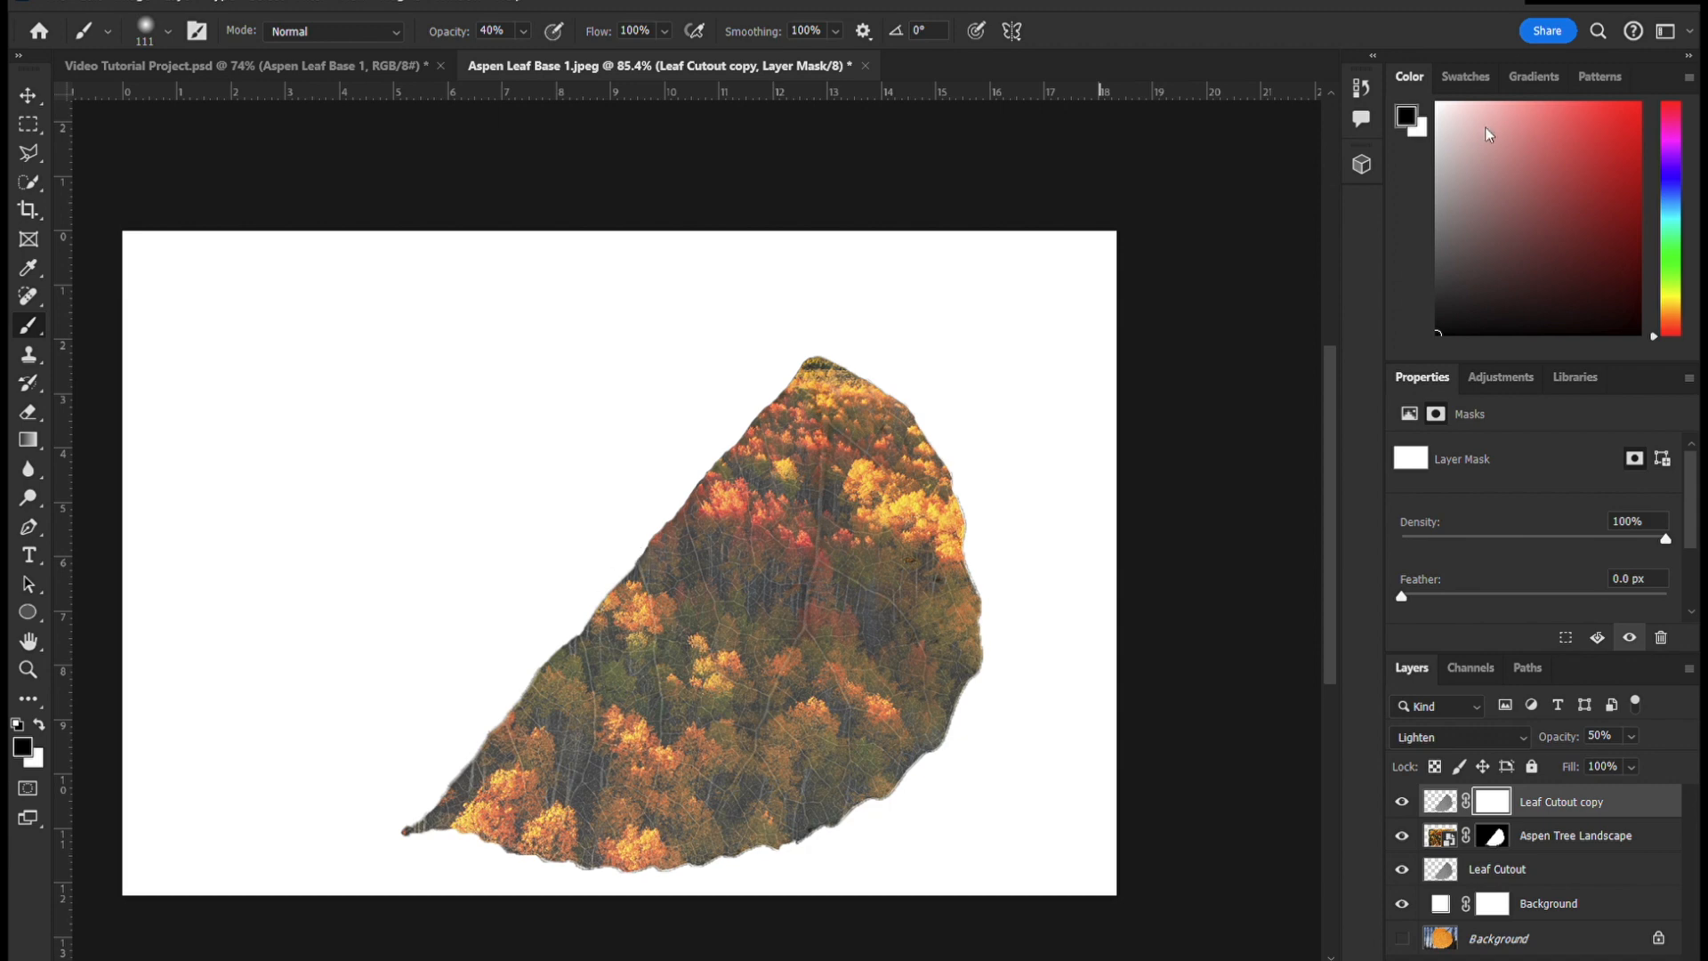
mouse_move(507, 831)
mouse_down()
mouse_move(659, 686)
mouse_move(908, 507)
mouse_move(900, 846)
mouse_move(854, 424)
mouse_move(596, 814)
mouse_up()
scroll(596, 814, down, 1)
drag(553, 686, 787, 872)
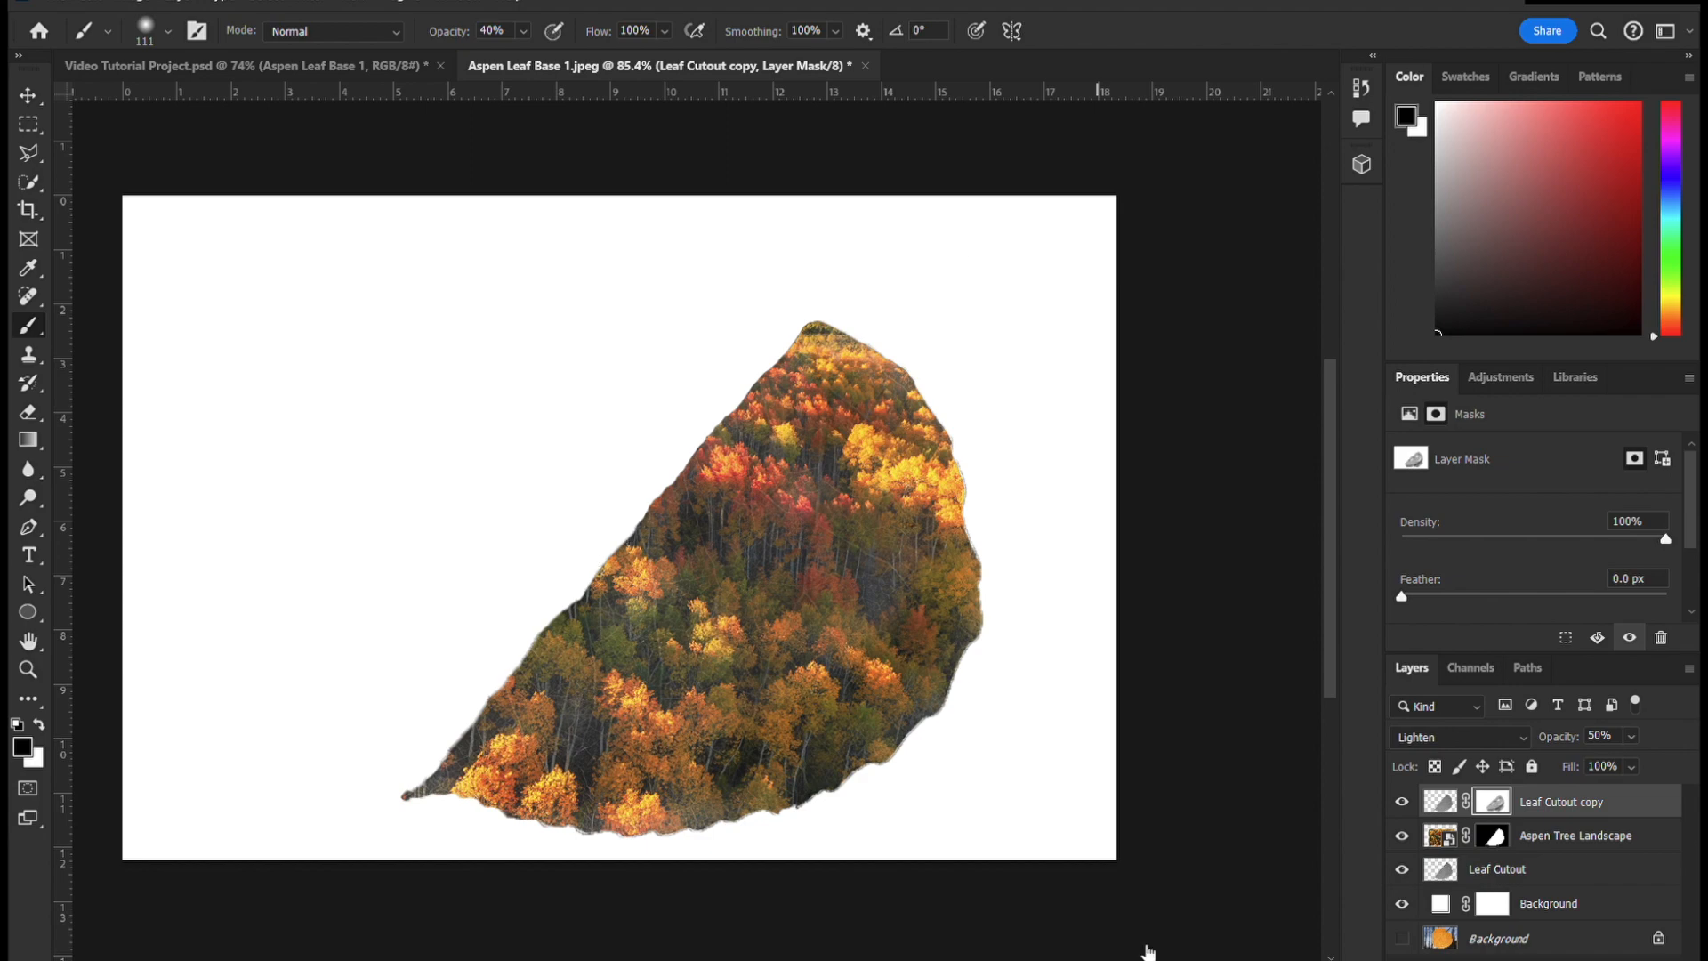
- Hide the white Background fill layer and show the original leaf photo behind the cutout
click(1402, 903)
scroll(912, 654, down, 2)
scroll(762, 808, up, 5)
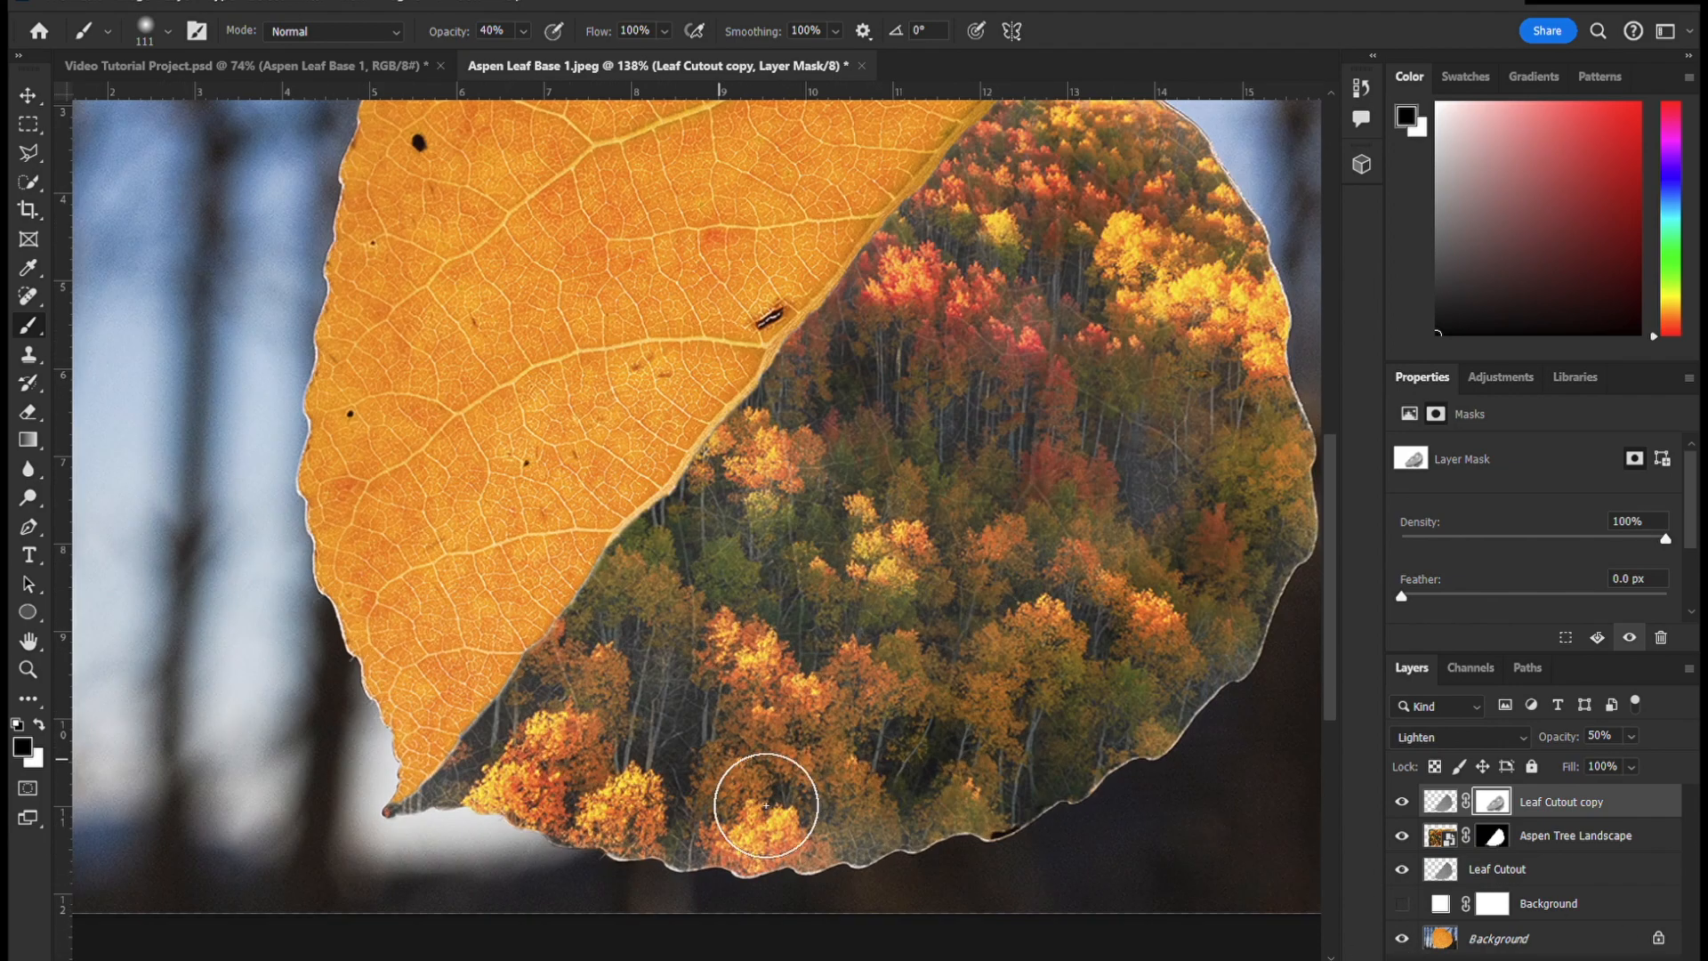
key(e)
click(1614, 870)
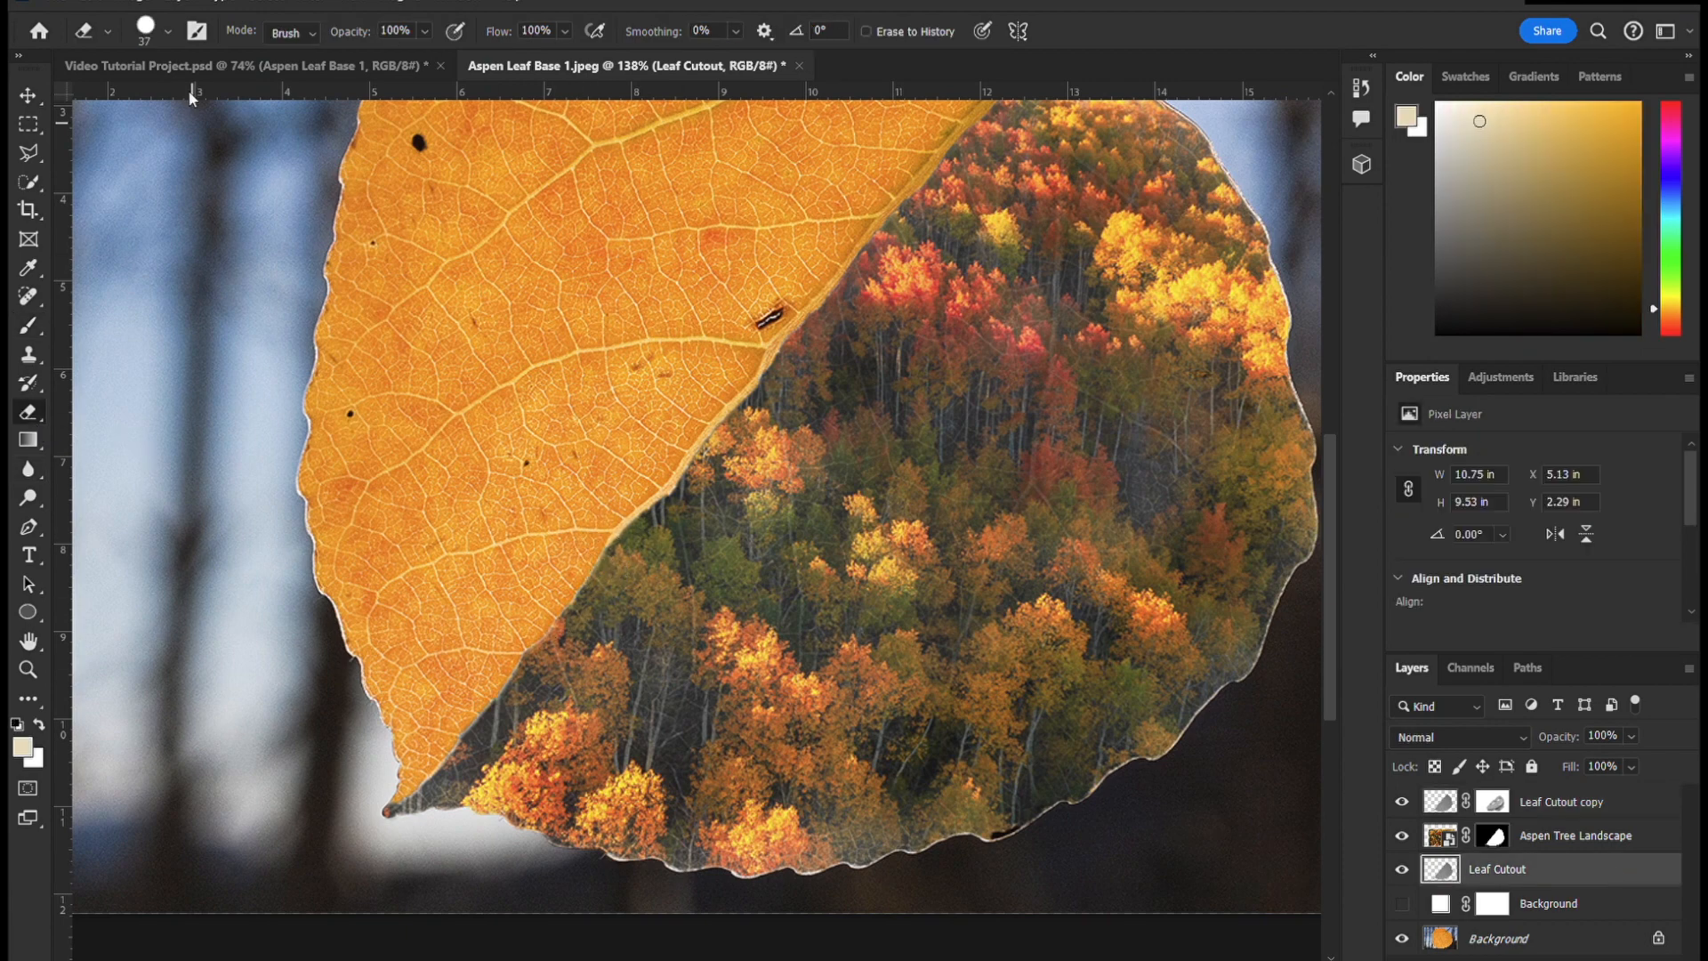
click(1493, 836)
key(d)
key(b)
key(v)
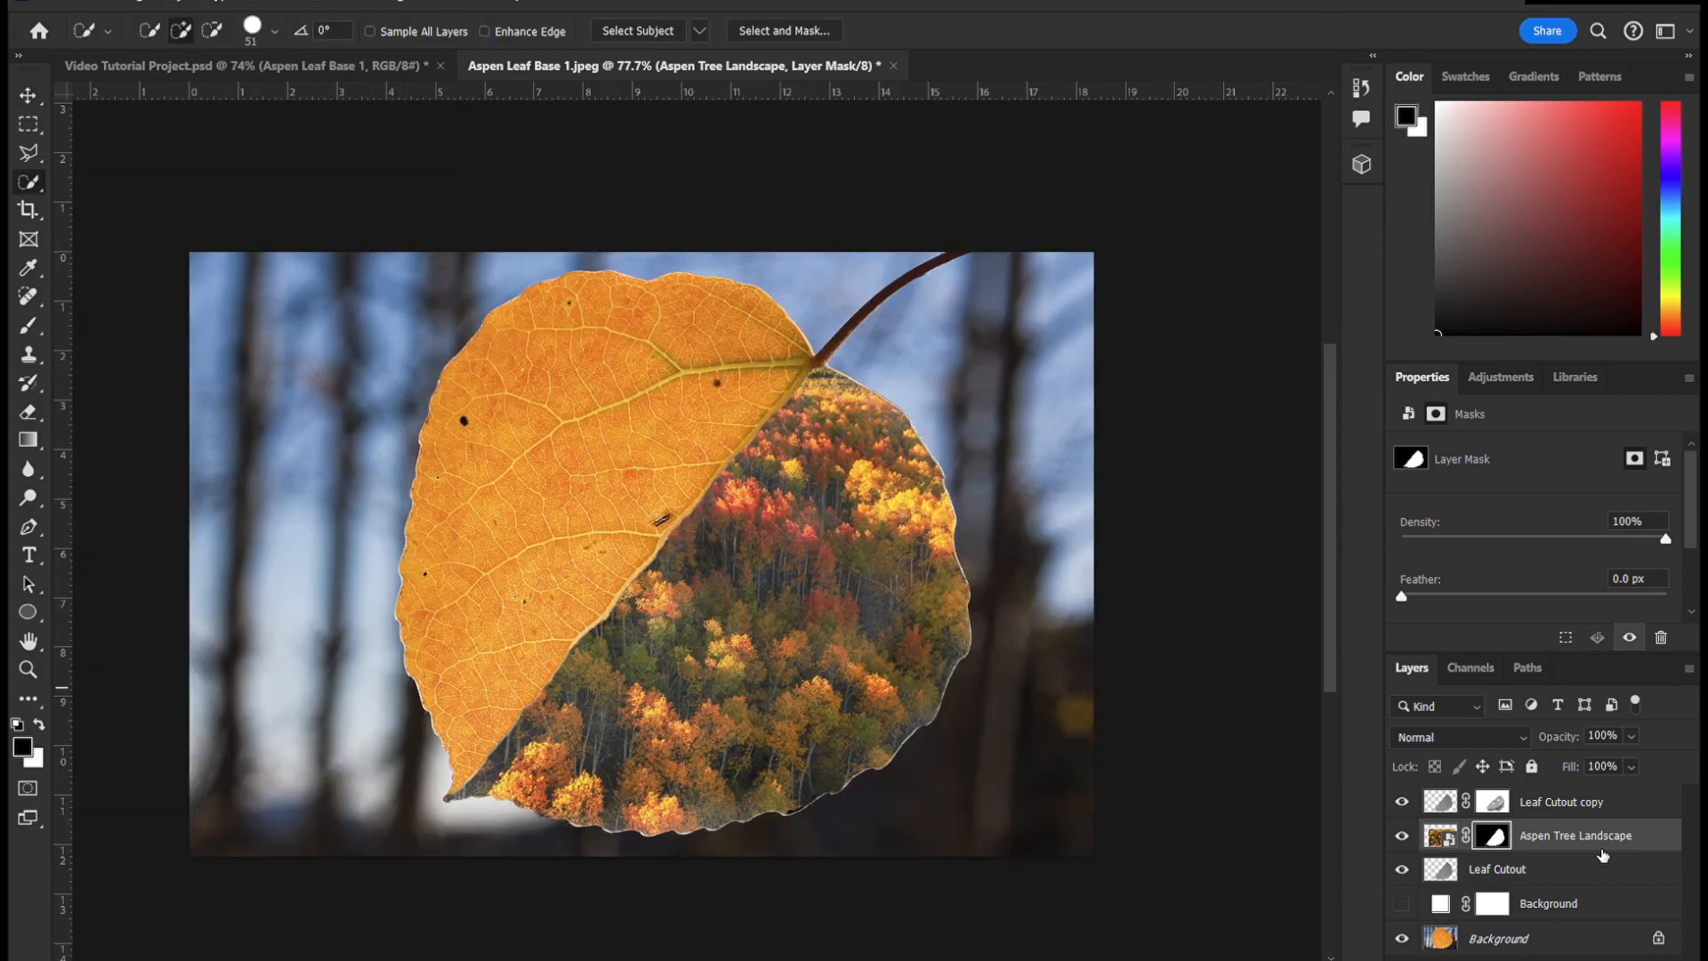
- Select the blurred backdrop around the leaf and stem on the original Background layer and fade it with reduced opacity
click(1592, 939)
mouse_move(294, 355)
mouse_down()
mouse_move(1071, 793)
mouse_move(837, 286)
mouse_up()
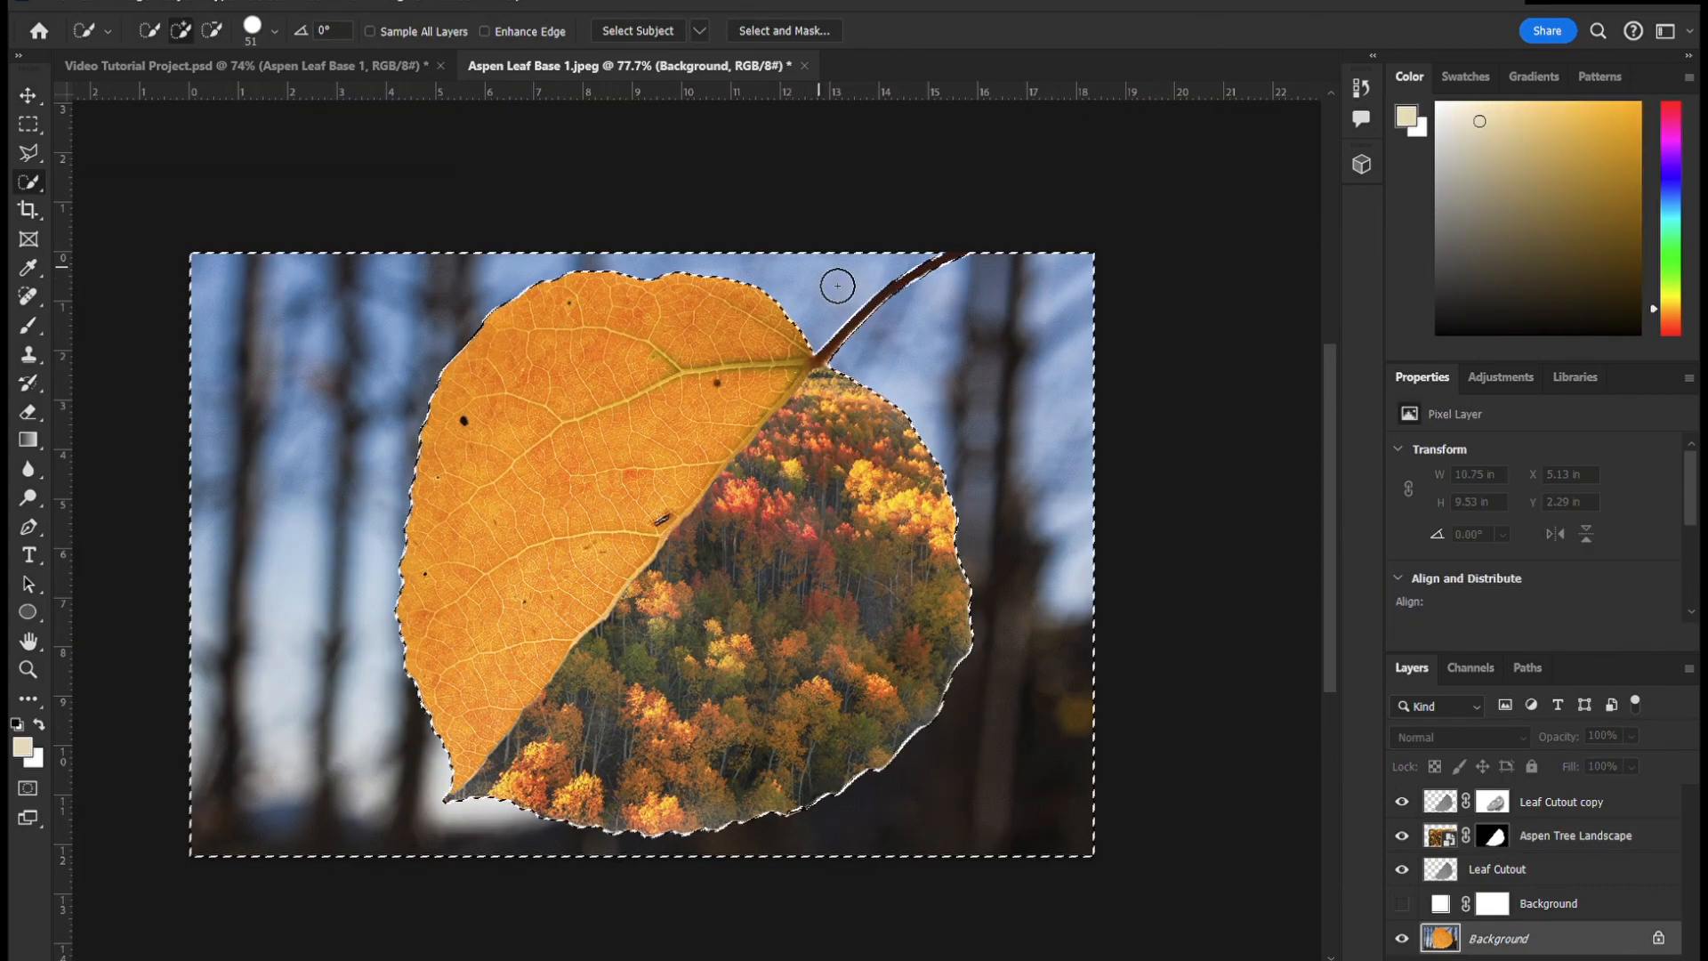
key(ctrl+j)
drag(1632, 737, 1583, 754)
click(1402, 943)
click(1403, 943)
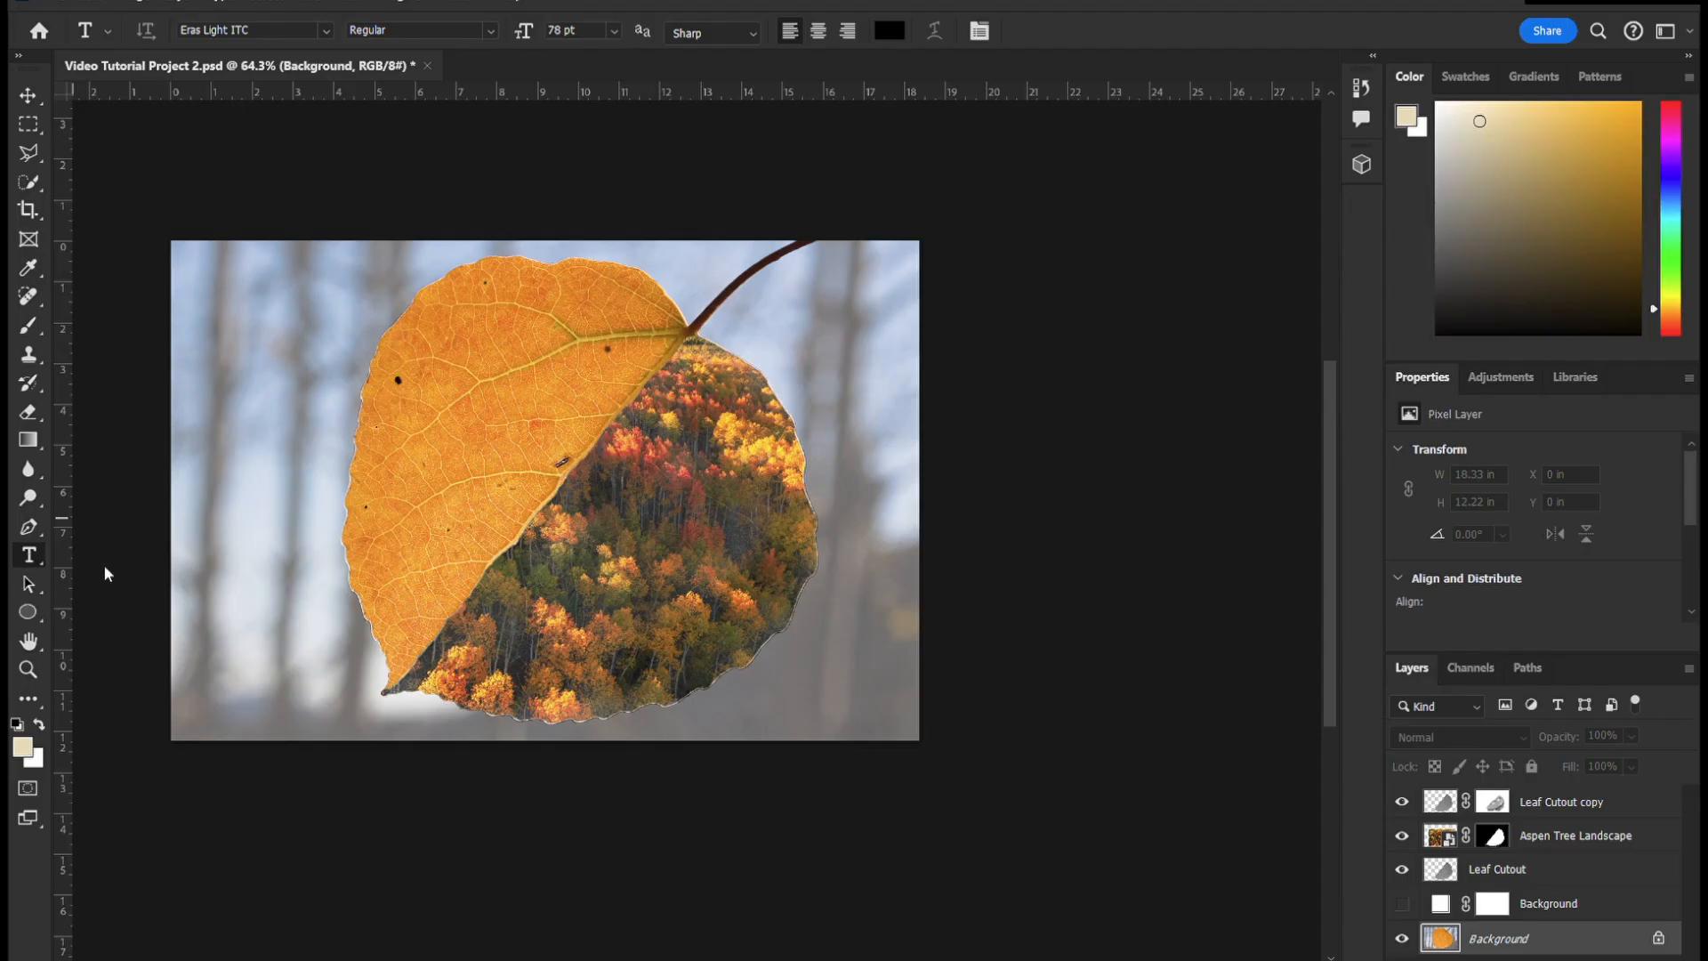
- Create a tall vertical text box beside the leaf, along the canvas's left side, and enter "ASPEN" in it
key(shift+t)
drag(194, 244, 344, 744)
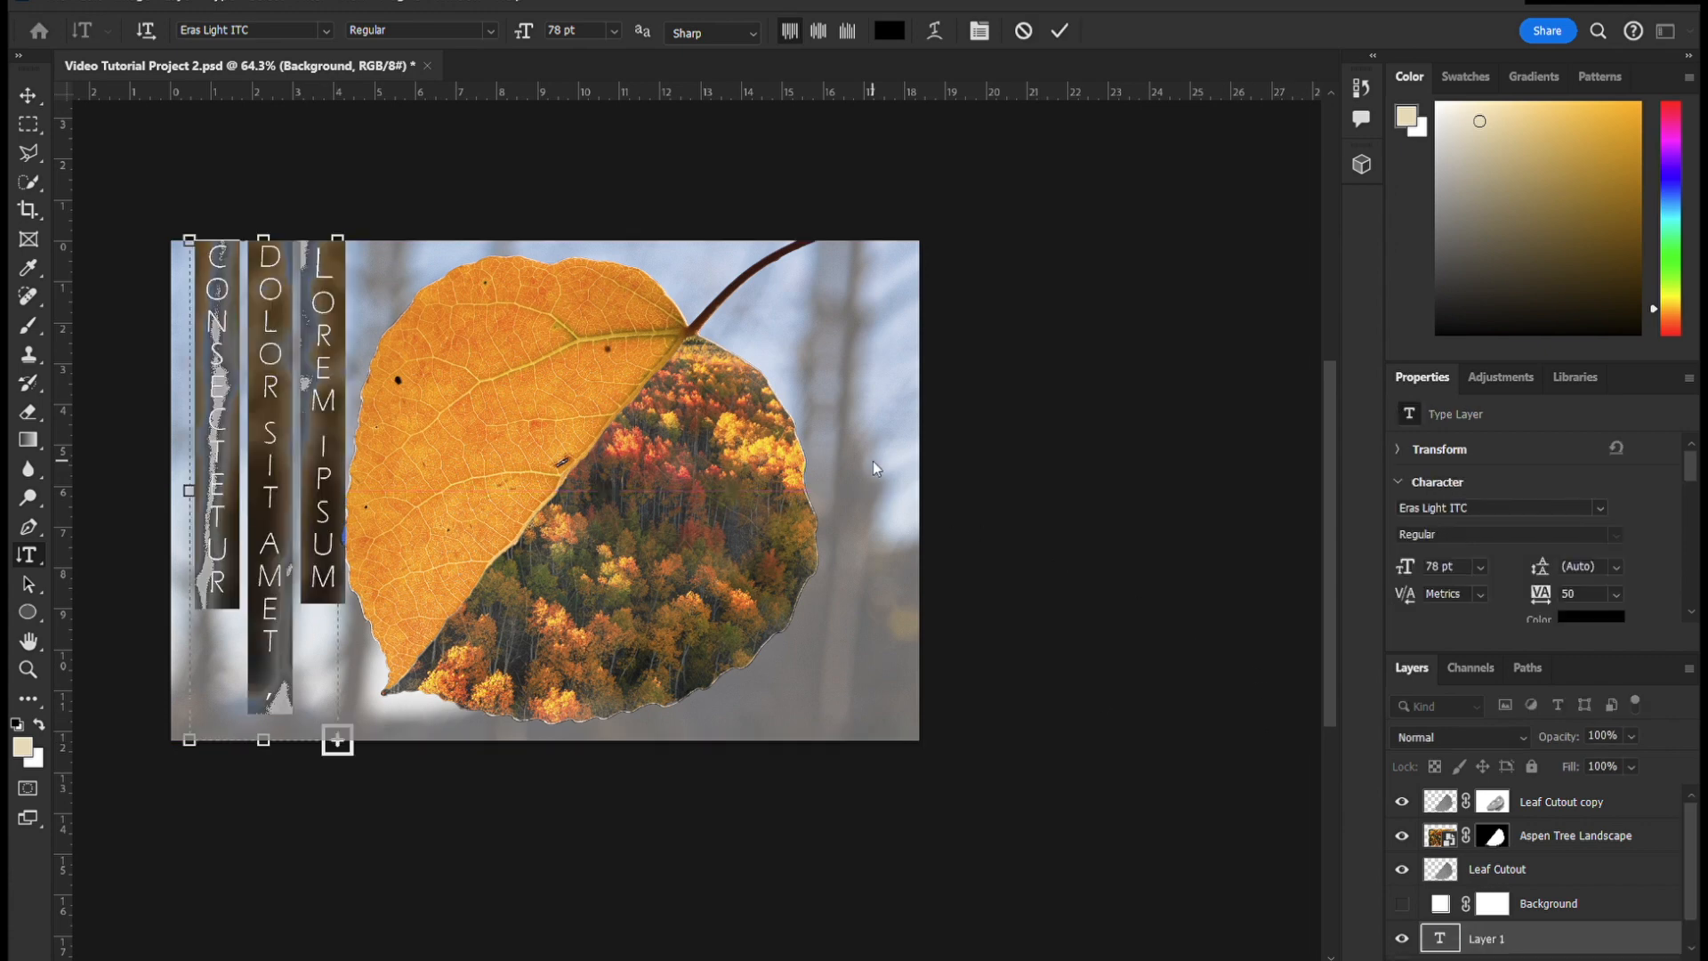
text(ASPEN)
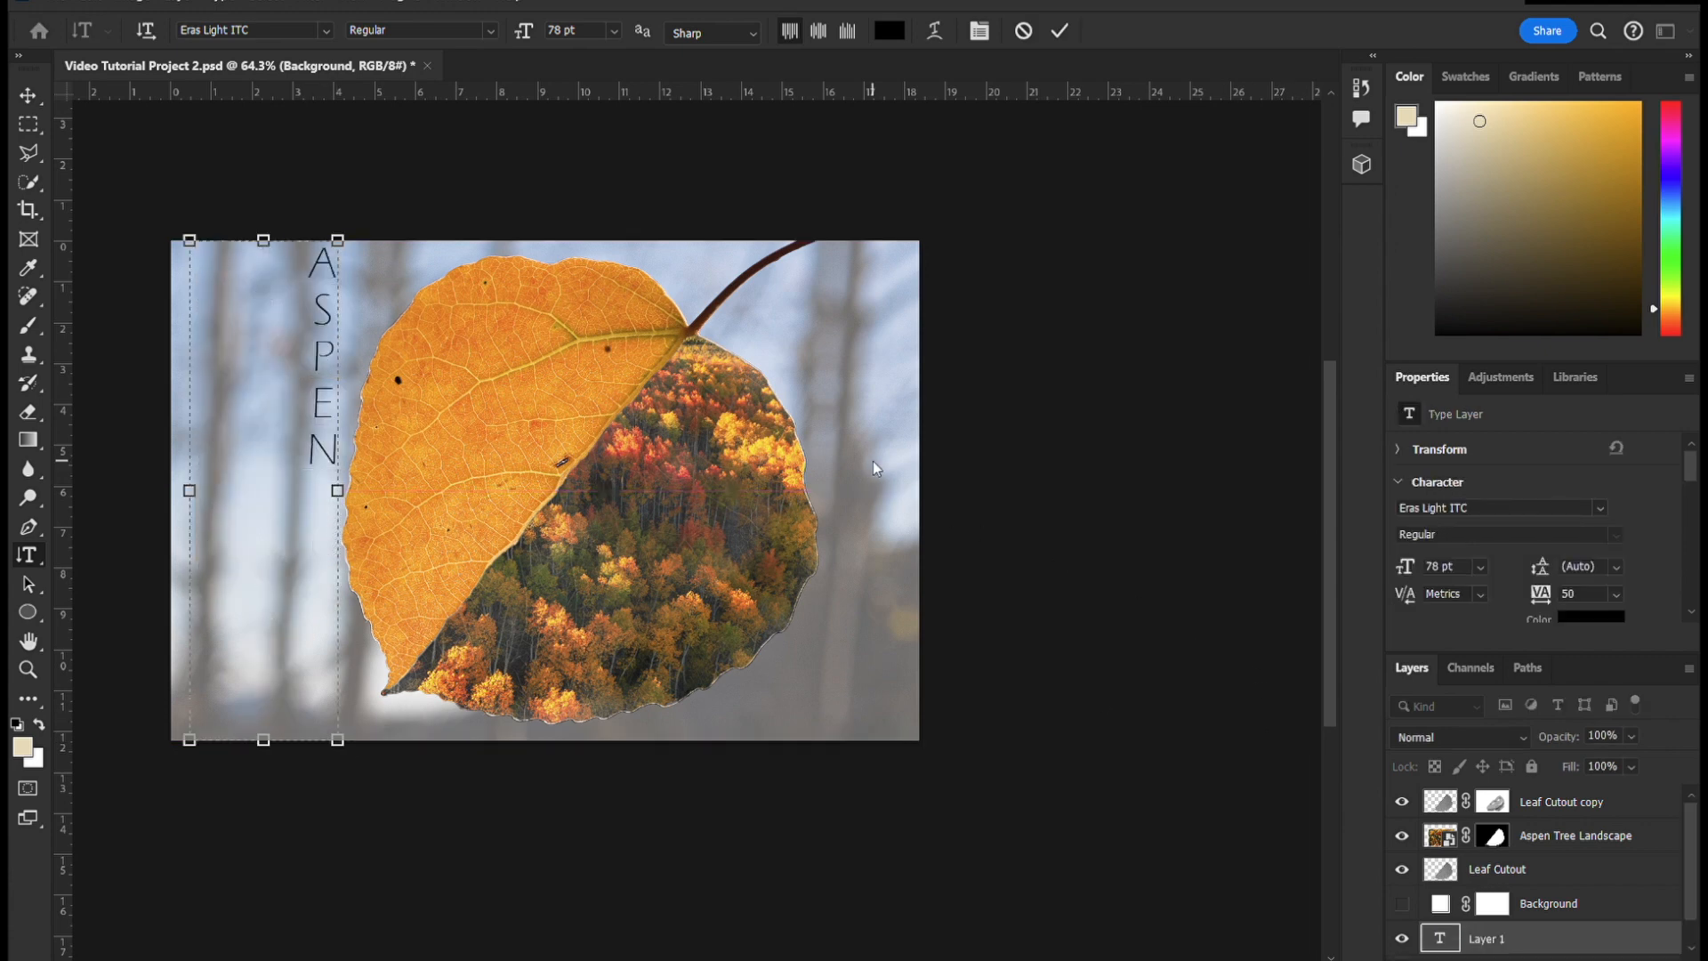
- Move the ASPEN text further from the leaf and resize its text box to fit inside the canvas
key(ctrl+a)
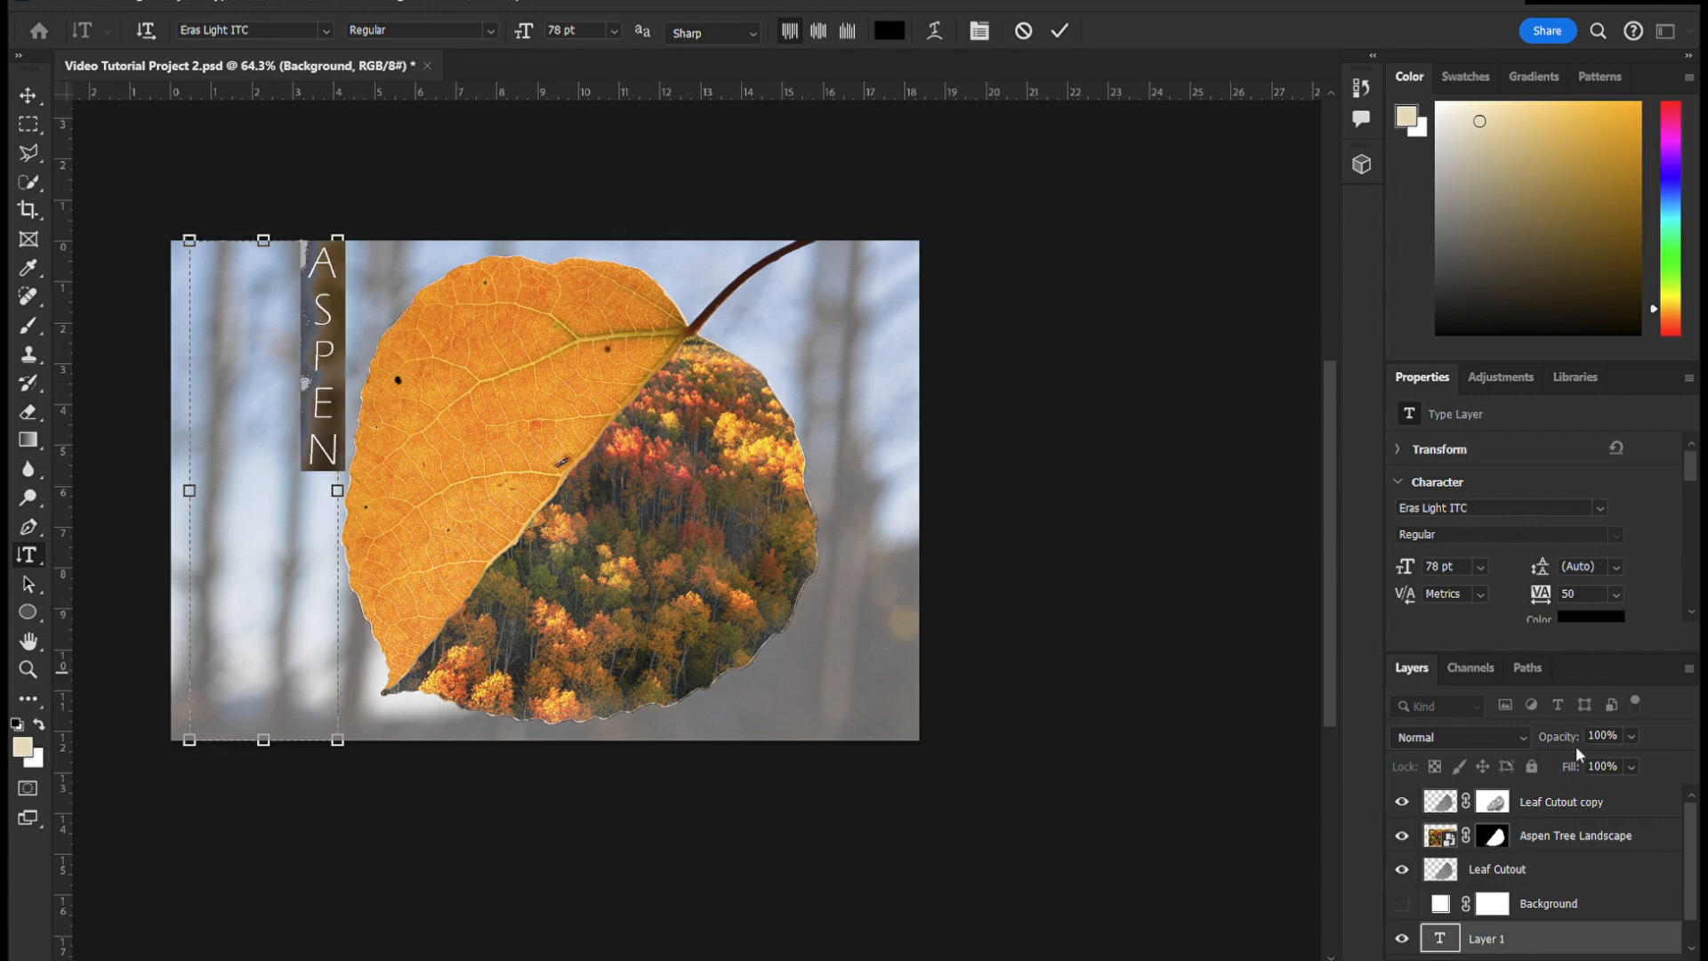
click(1494, 948)
double_click(269, 431)
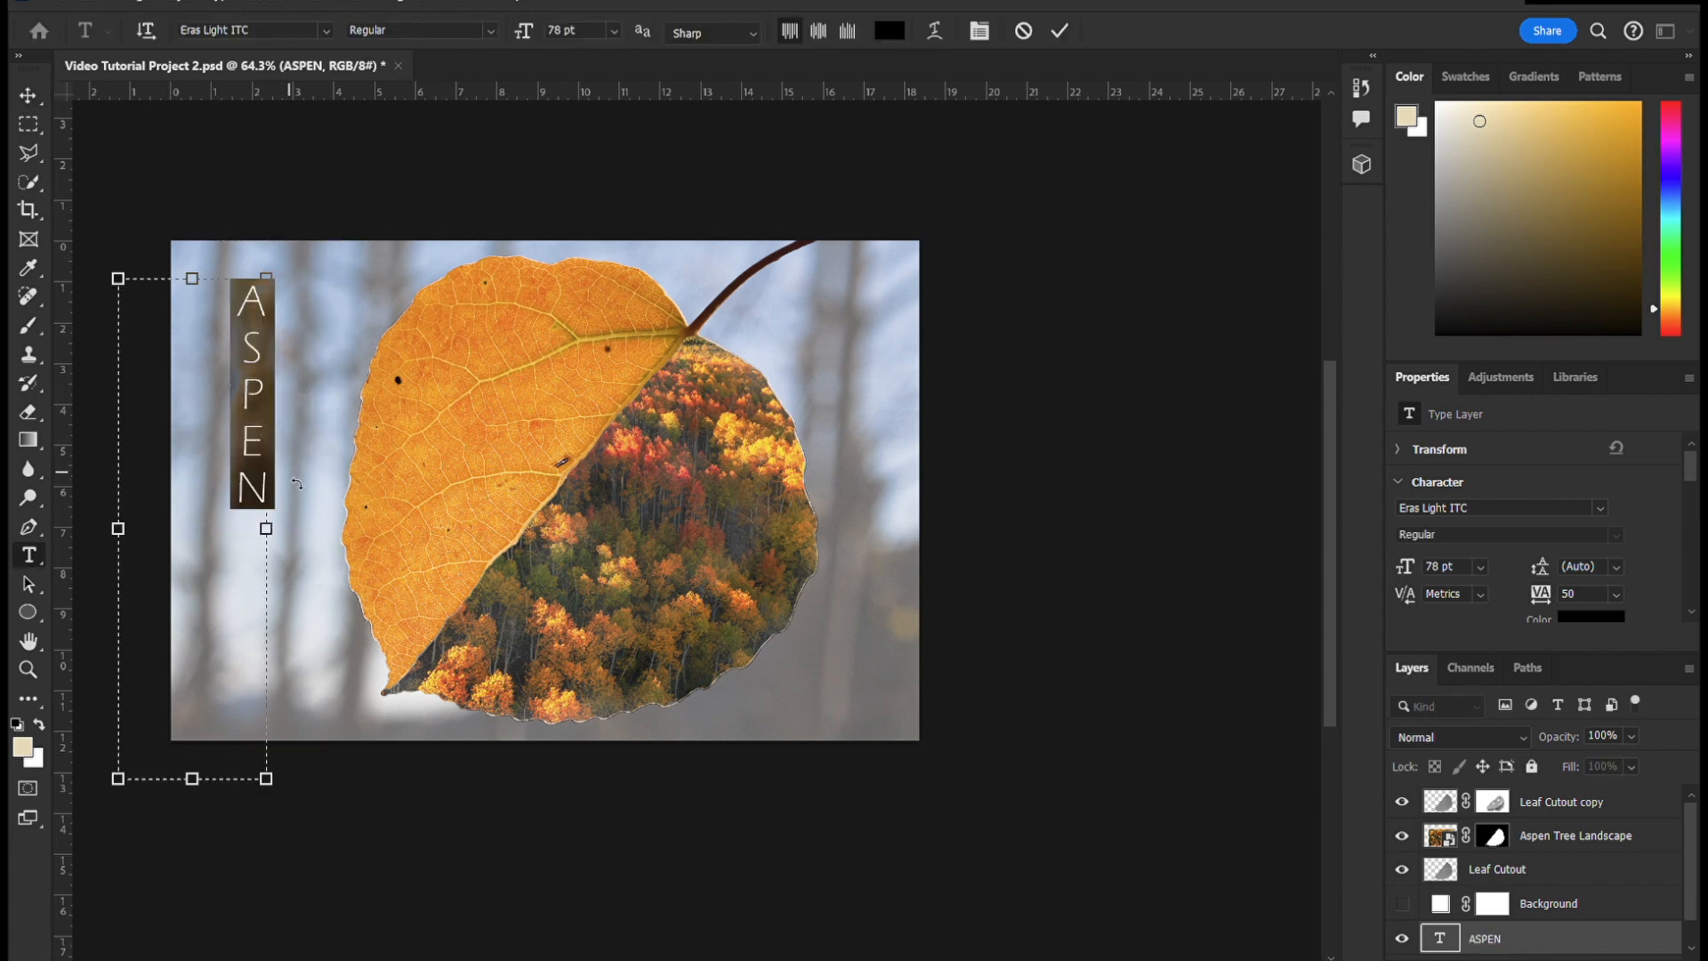
scroll(297, 484, down, 2)
drag(125, 737, 207, 667)
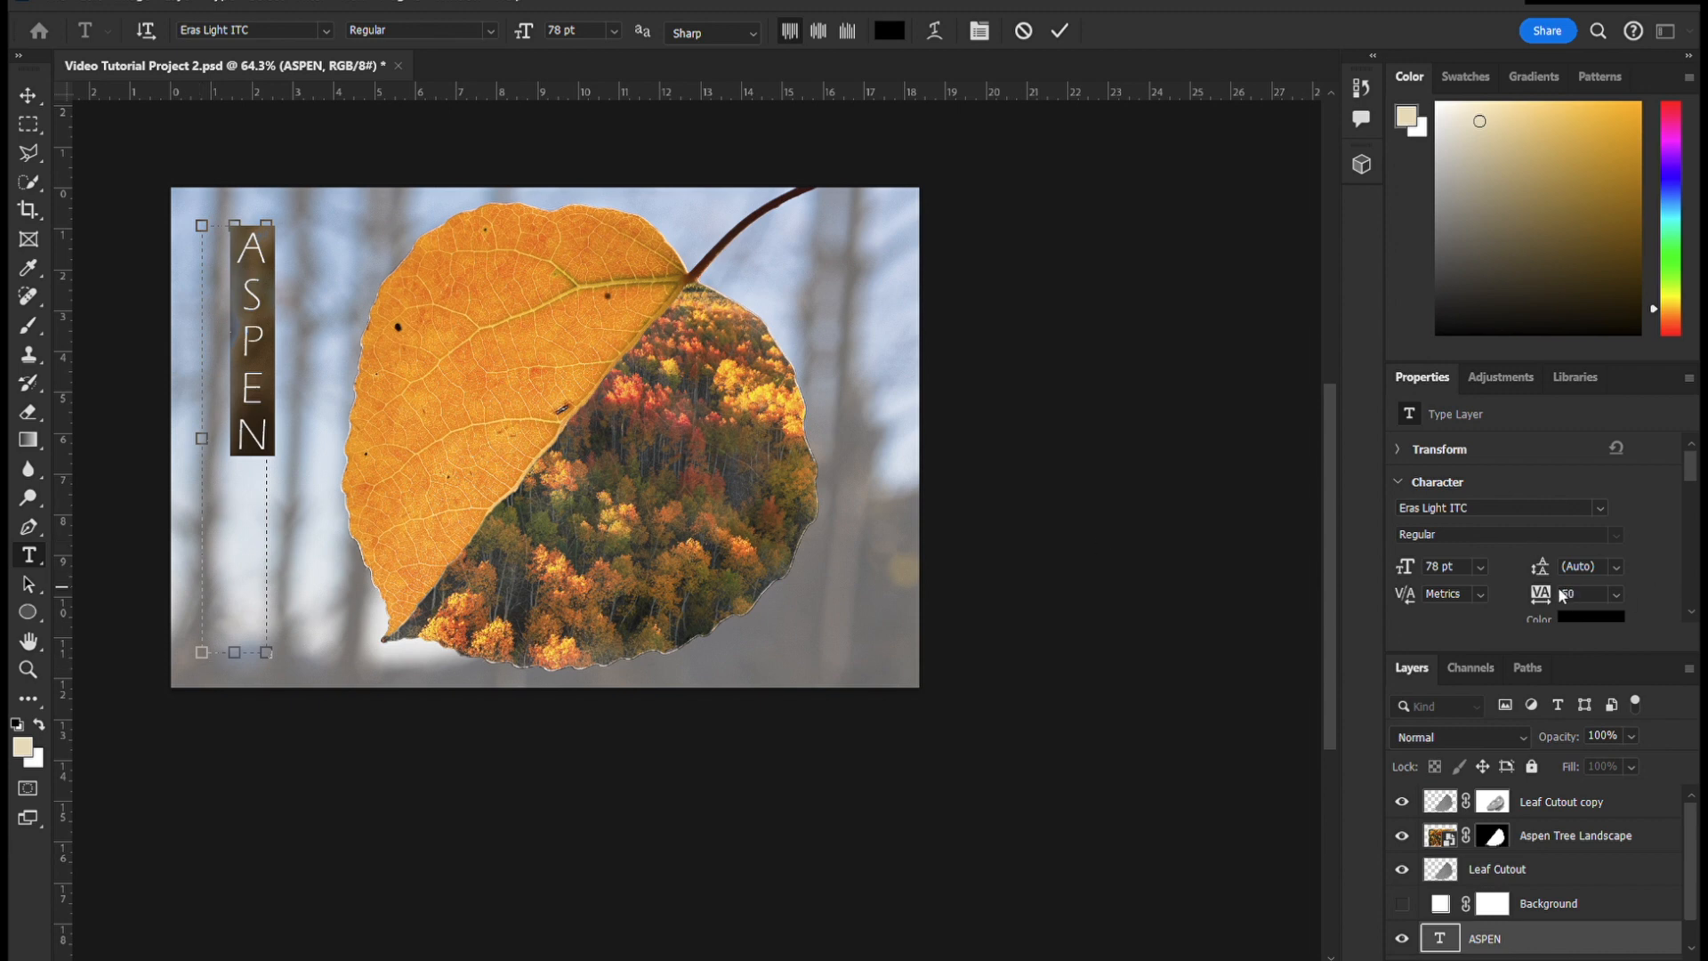
- Set the ASPEN text to 150 pt in an enlarged text box and nudge it slightly downward
drag(198, 415, 171, 416)
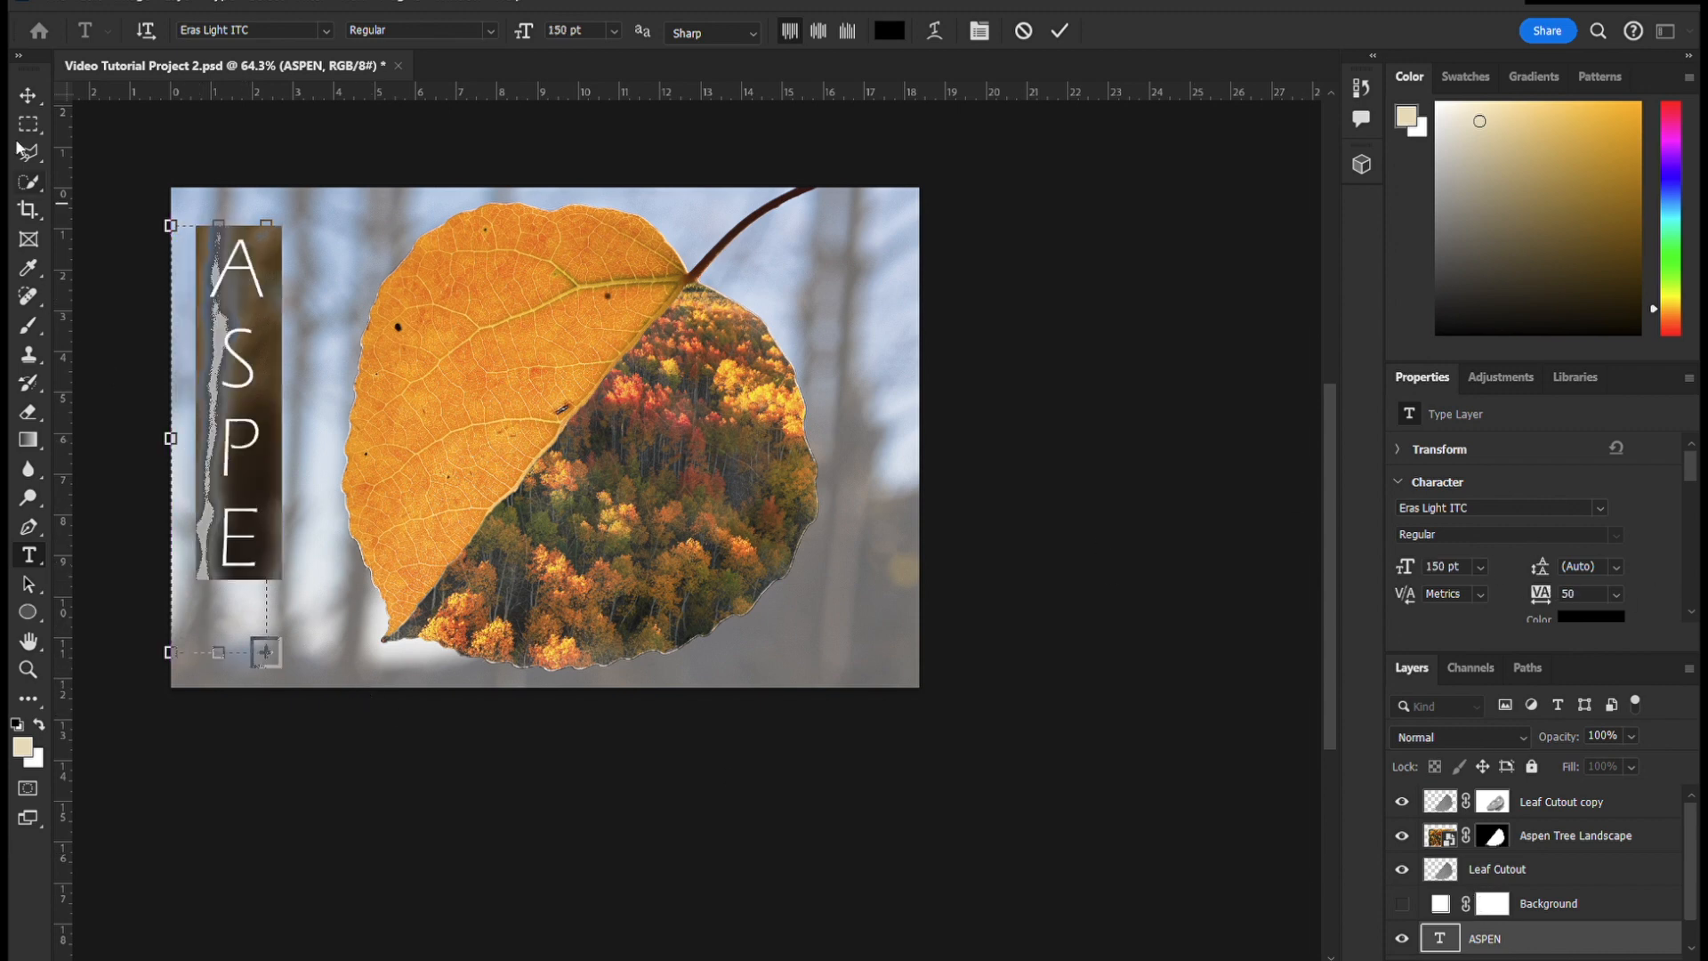
drag(222, 230, 216, 203)
click(28, 95)
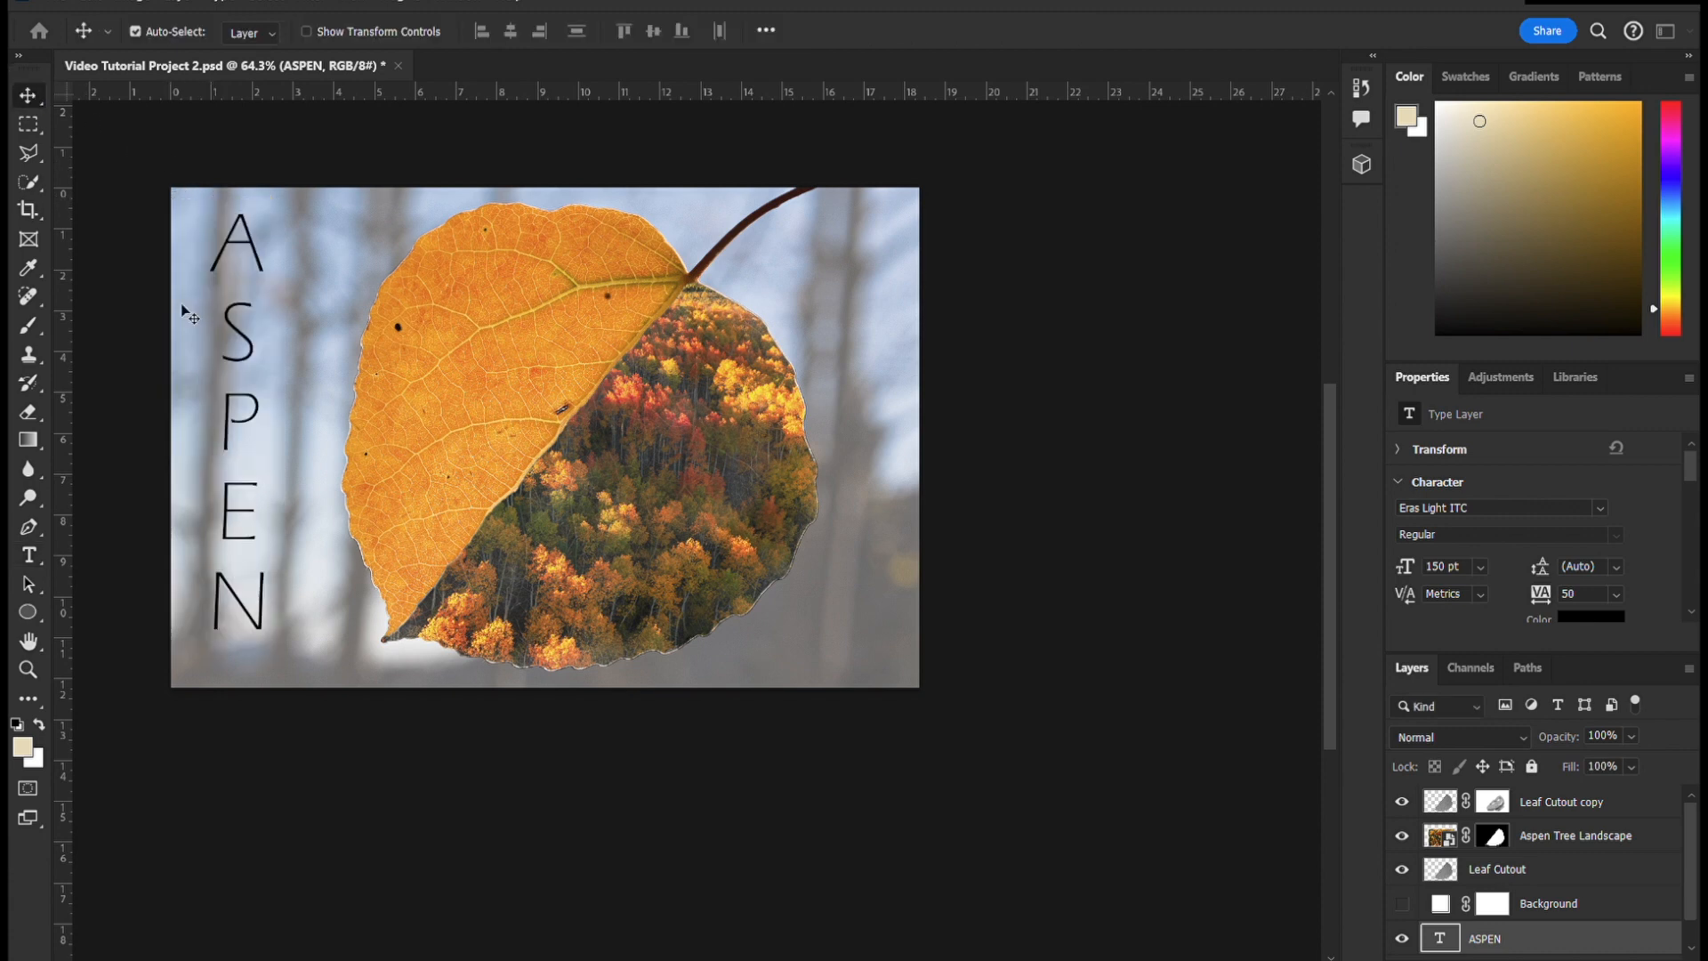
drag(233, 417, 235, 427)
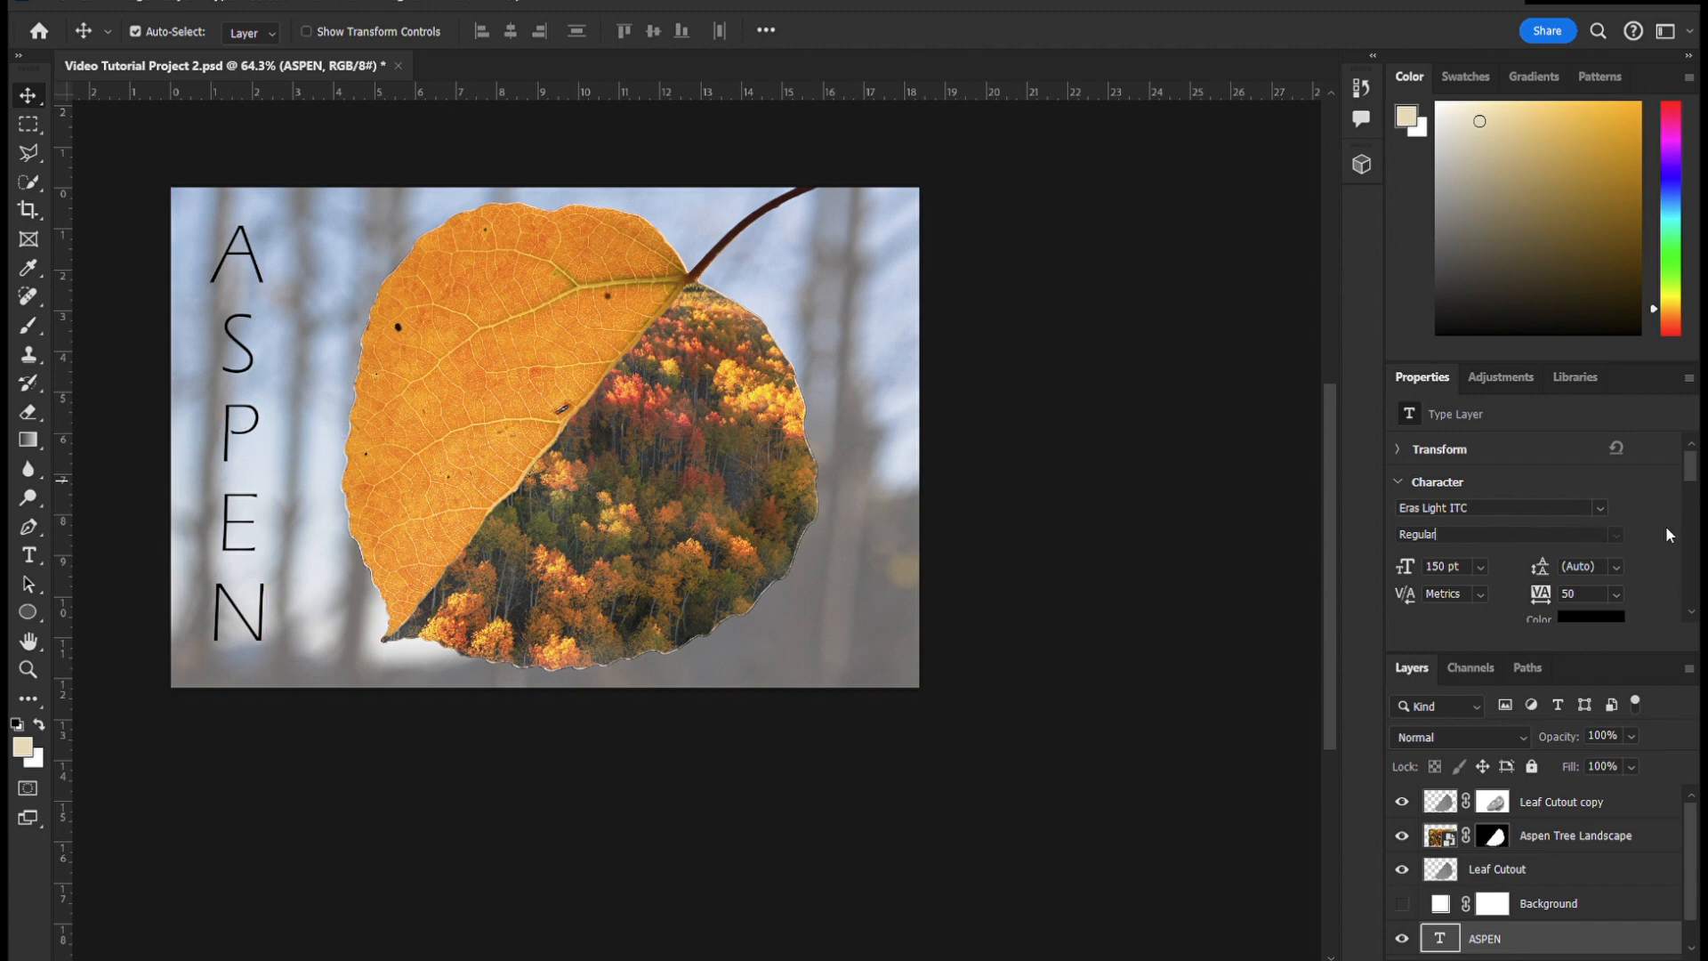
- Change the ASPEN text's font to Cooper Black
click(1594, 507)
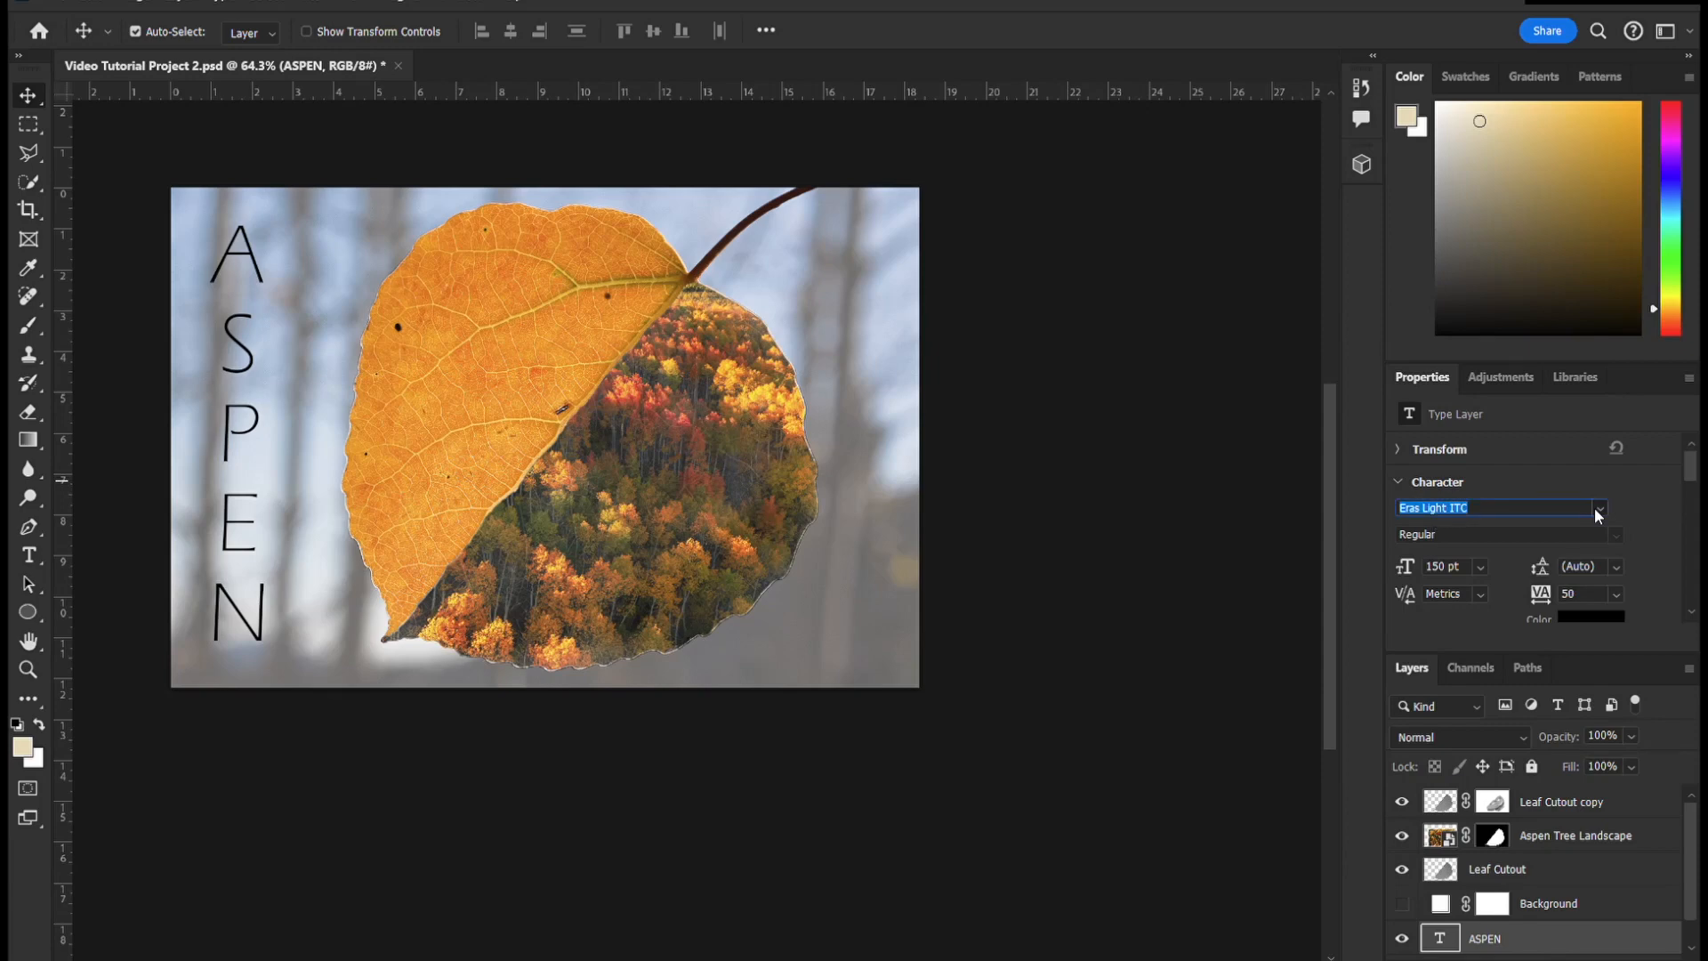
scroll(1402, 363, down, 5)
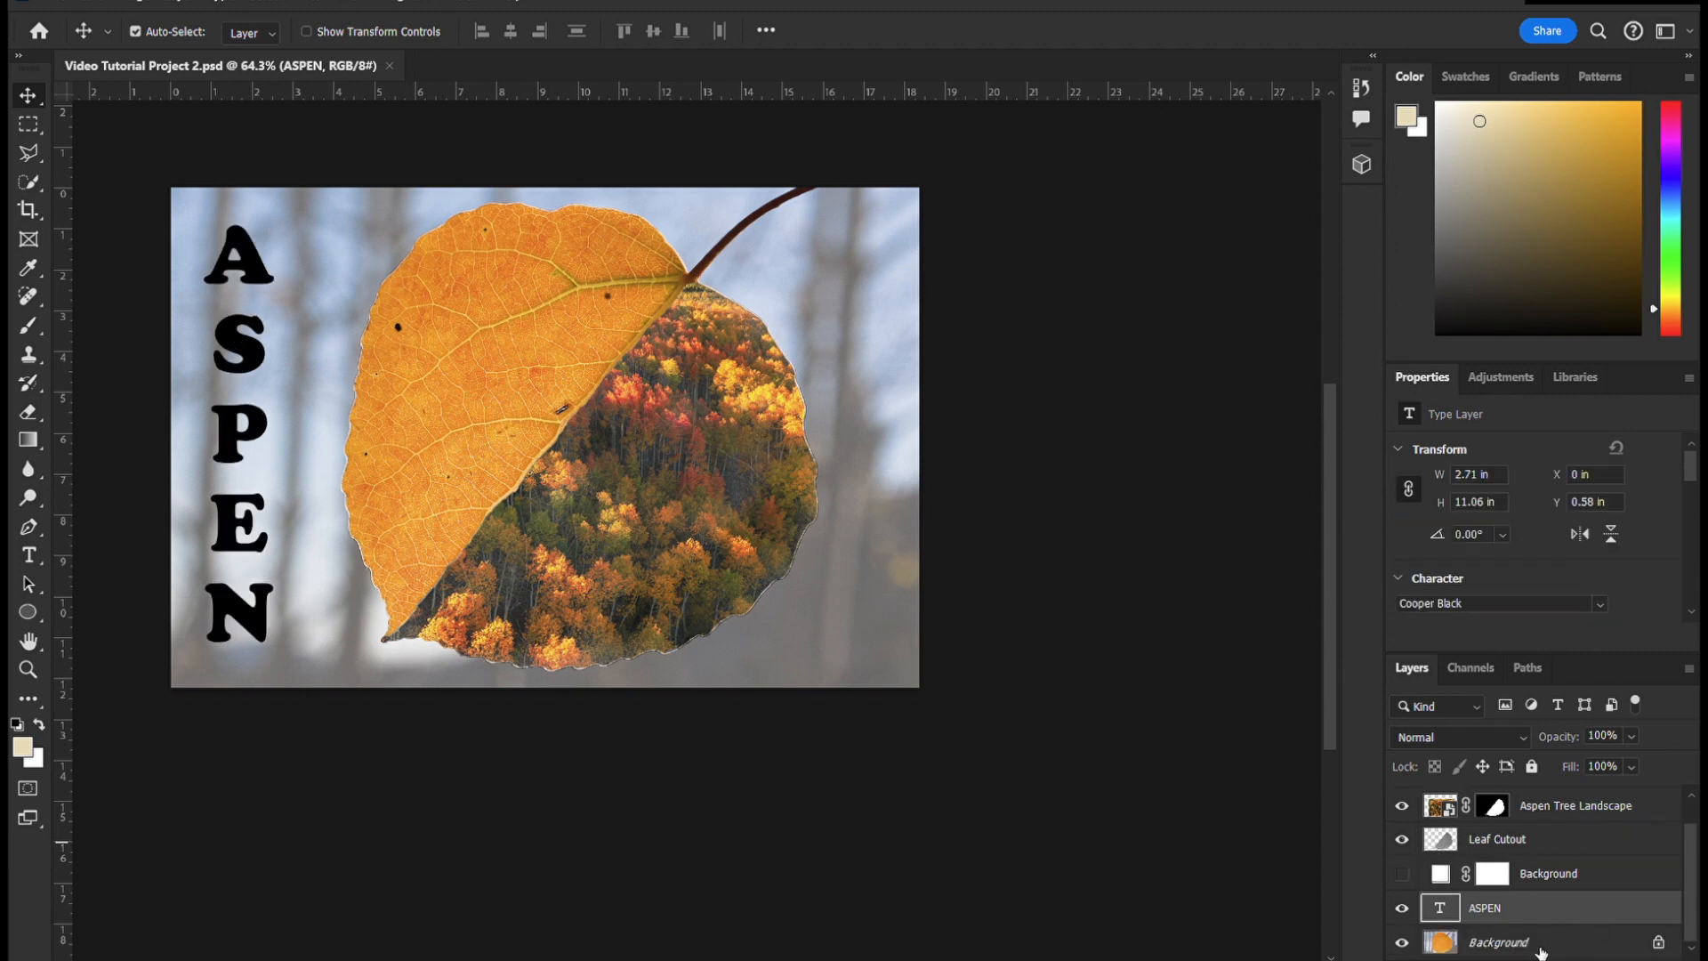
- Hide the leaf, landscape and background layers so only the ASPEN text stays visible
click(1414, 840)
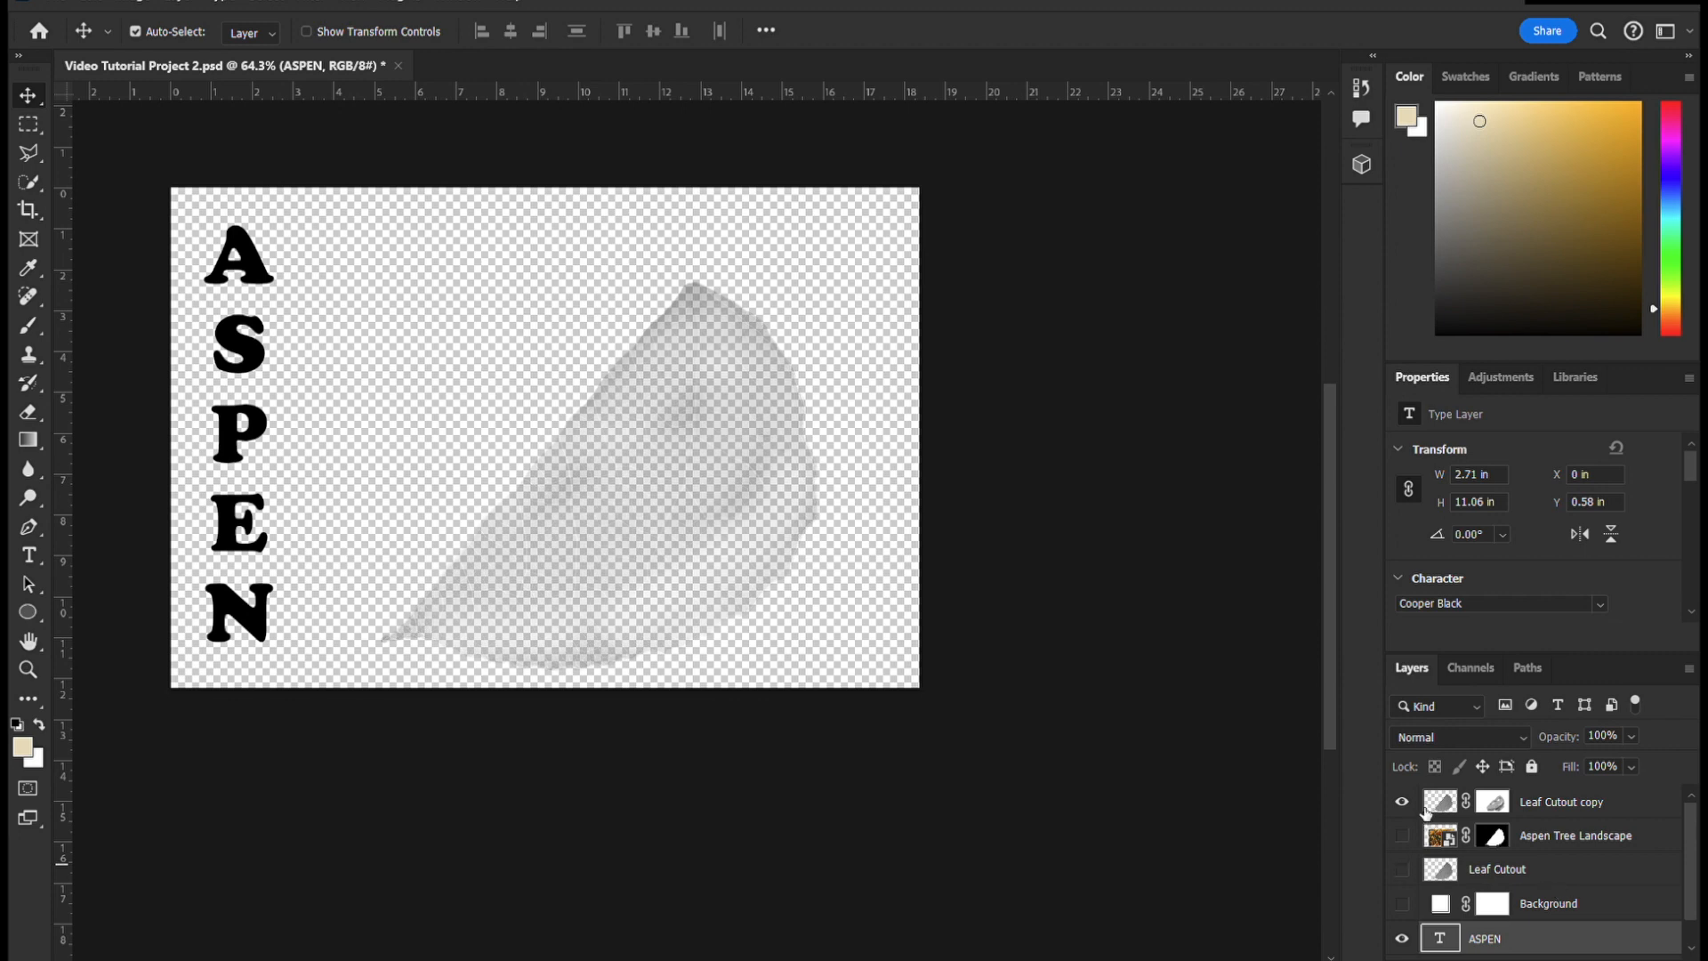
click(1404, 805)
scroll(1540, 916, down, 1)
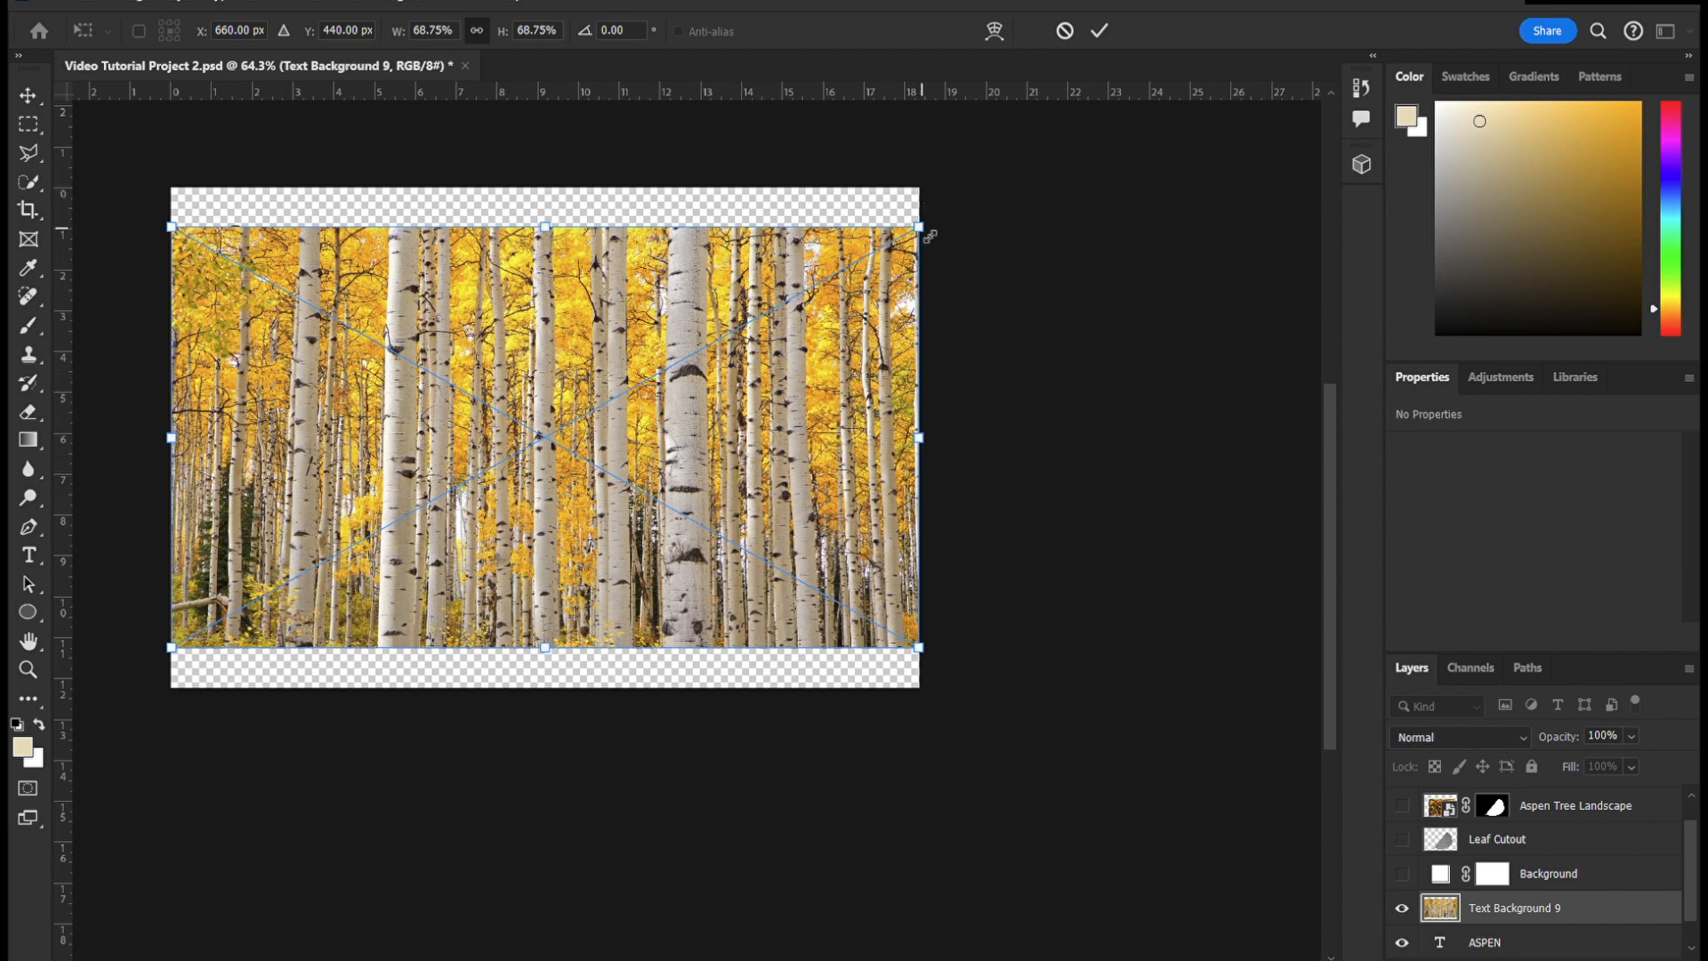
- Scale the Text Background 9 image to about 73% and move it left at 40% opacity so the trunks cover the ASPEN letters
drag(928, 236, 961, 195)
drag(843, 355, 637, 370)
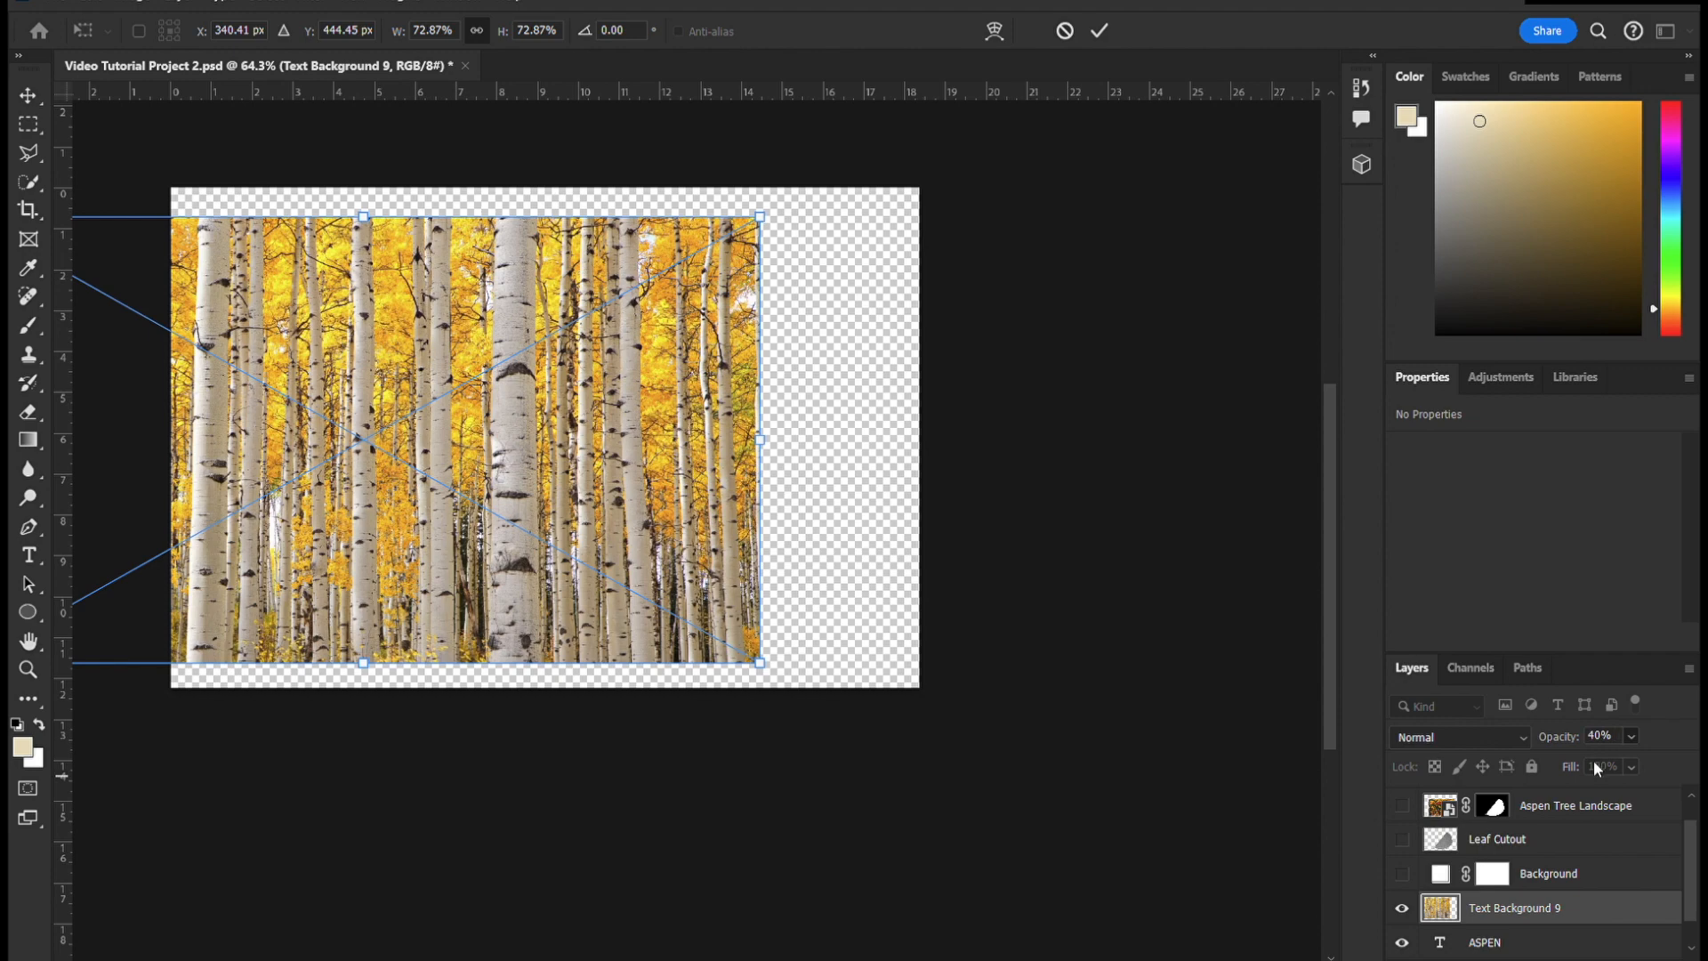
drag(554, 480, 767, 478)
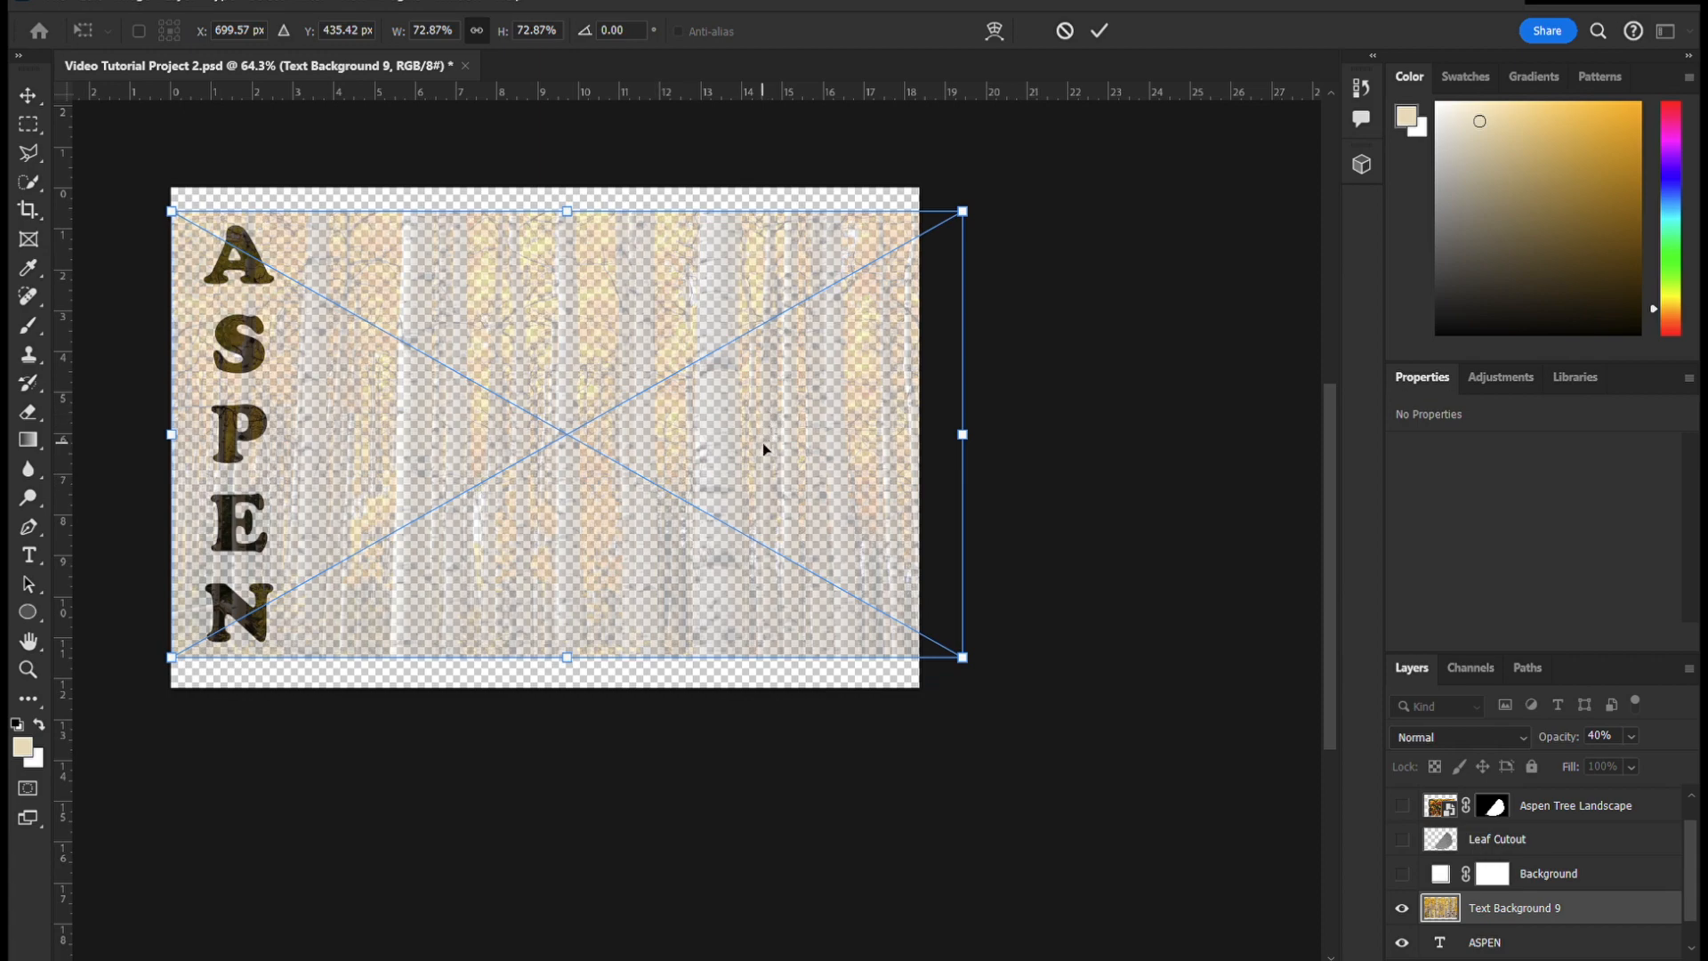
drag(754, 456, 483, 467)
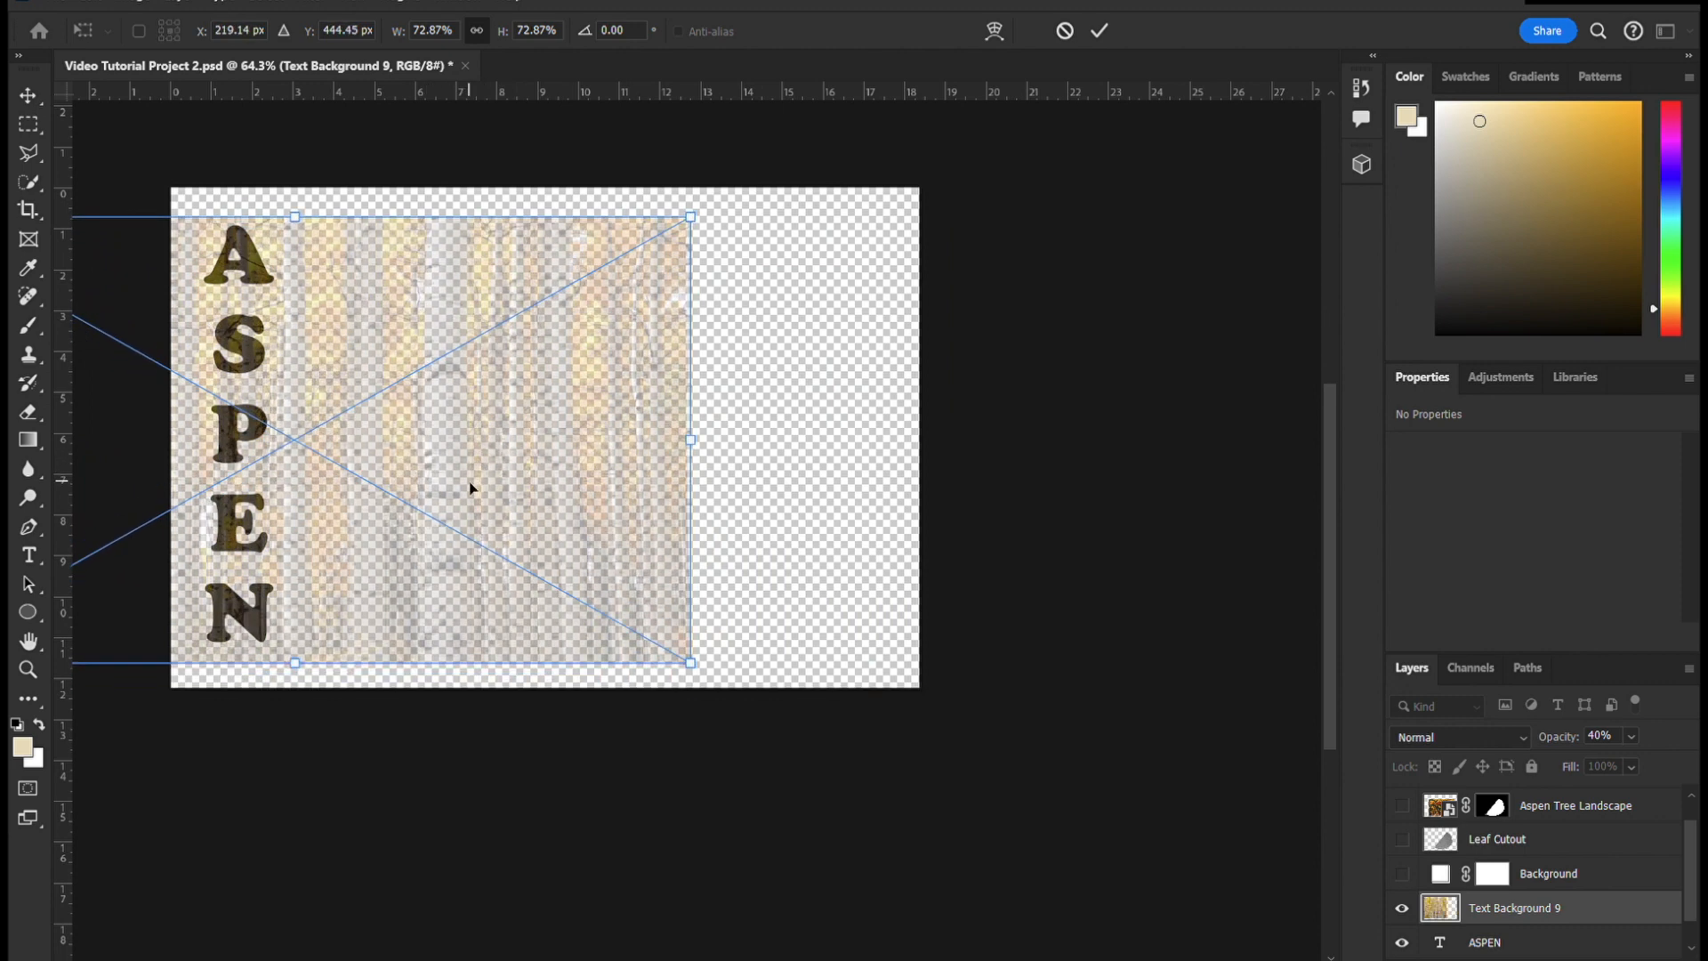
- Set the Text Background 9 opacity to 73% and commit its placement over the text
scroll(450, 480, down, 5)
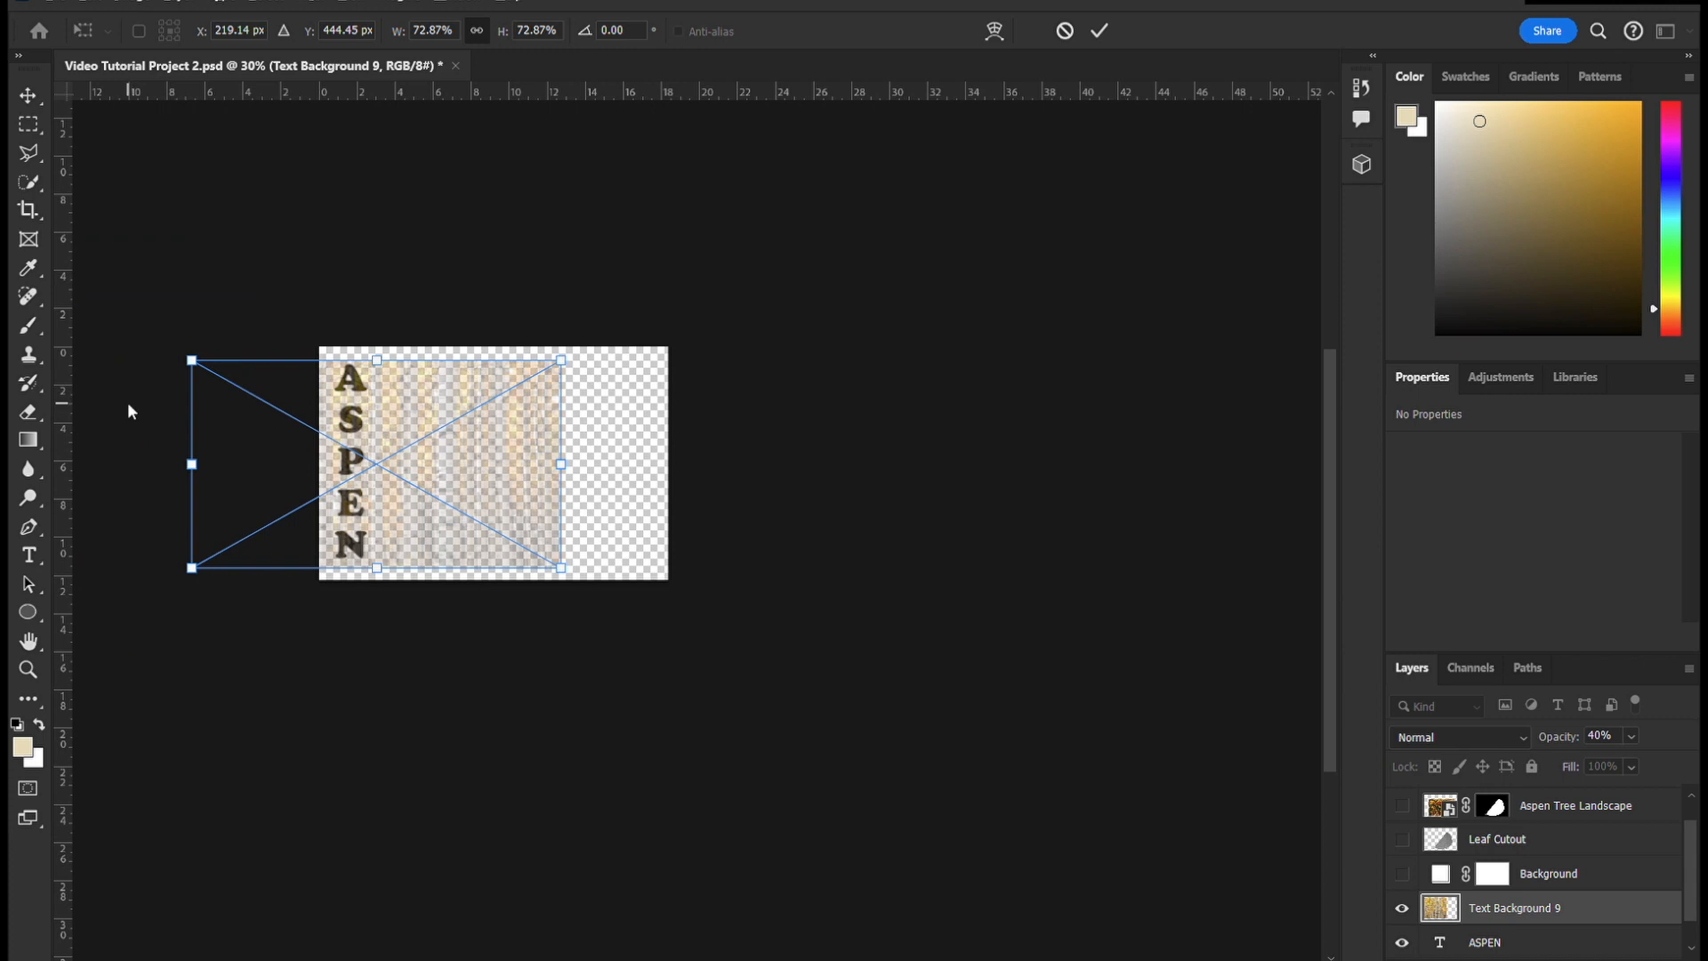
drag(1638, 755, 1640, 761)
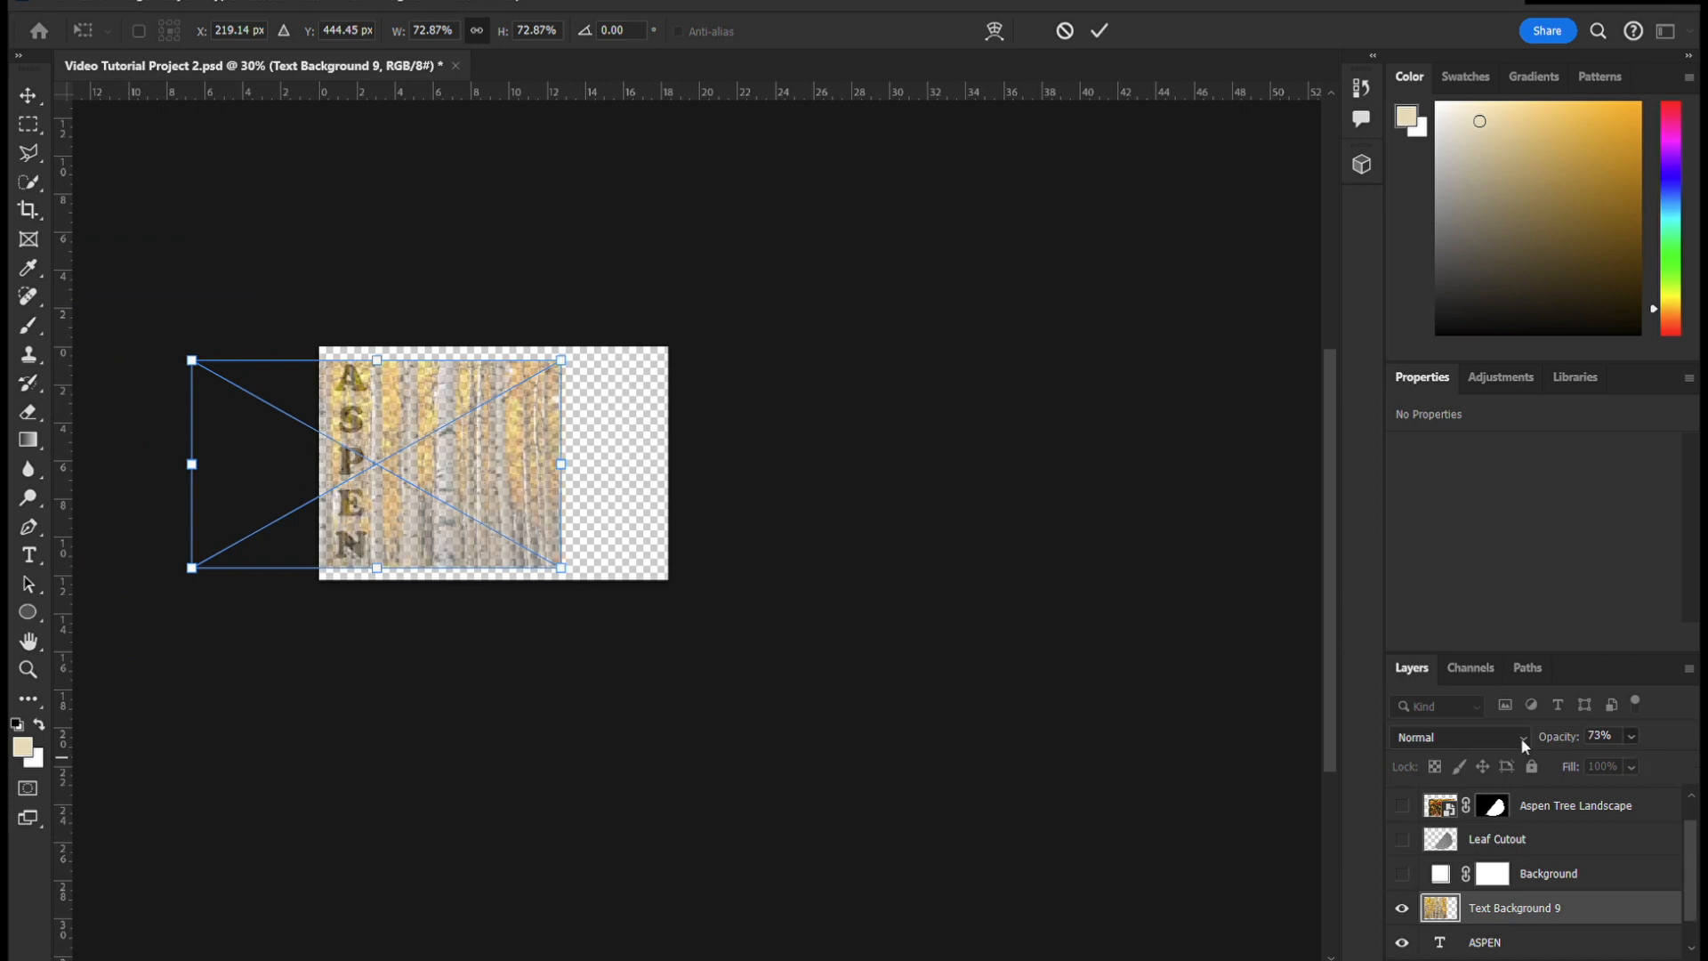
scroll(285, 427, up, 5)
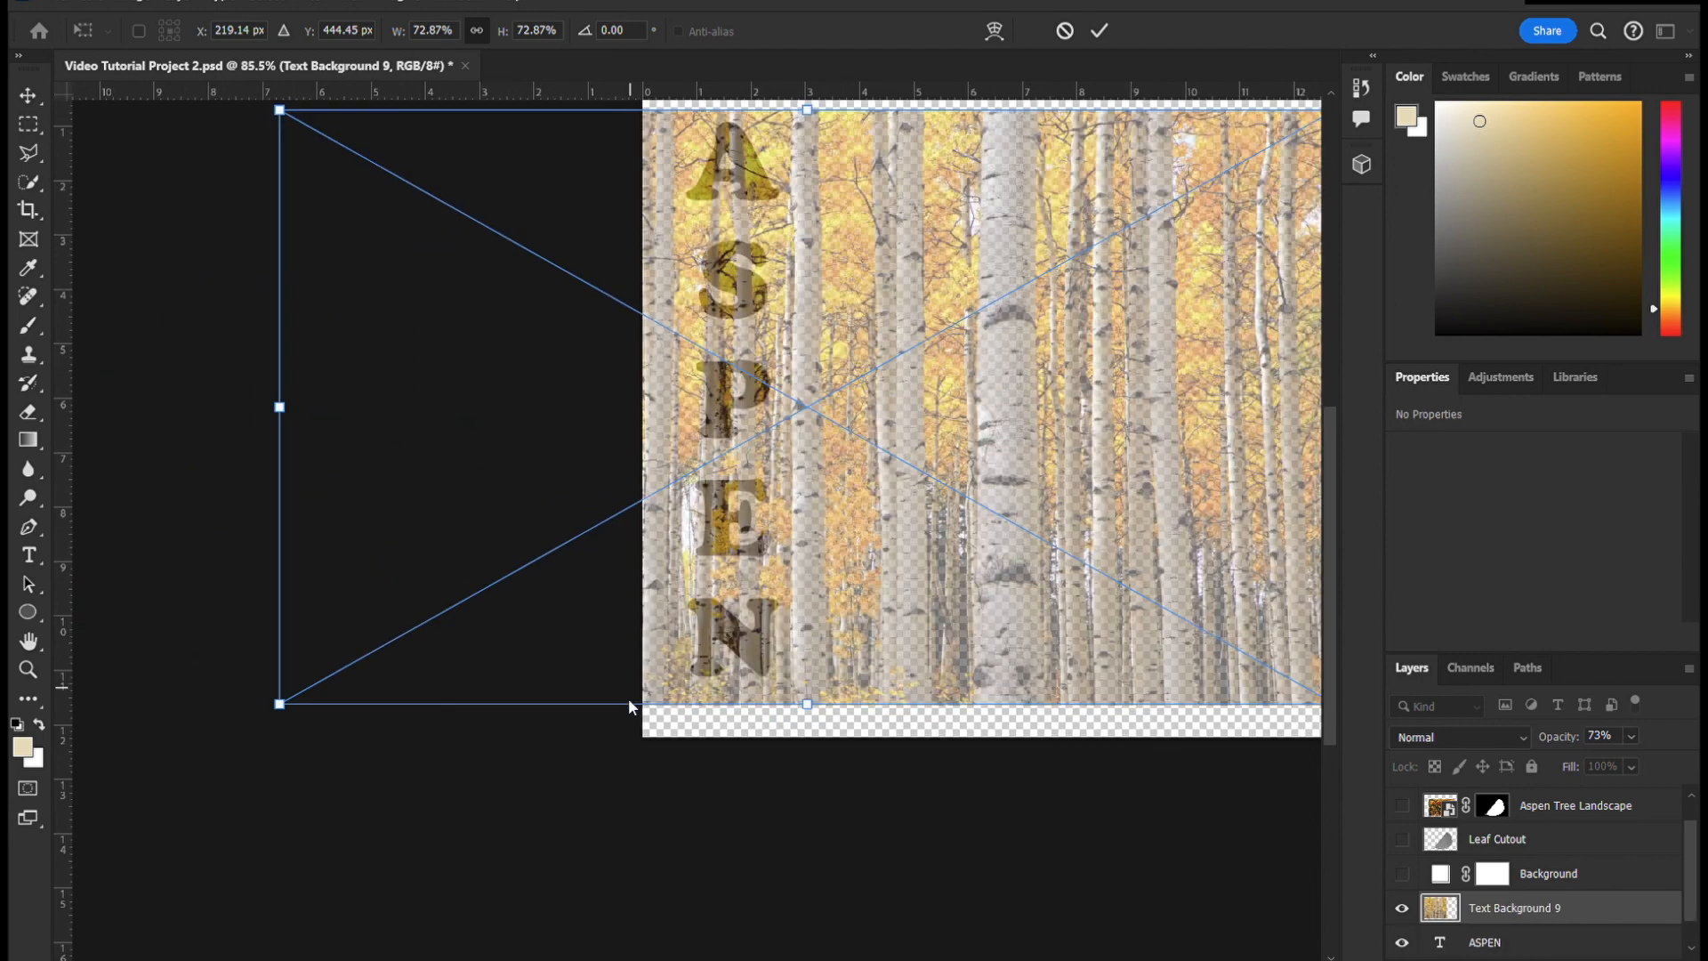
key(Return)
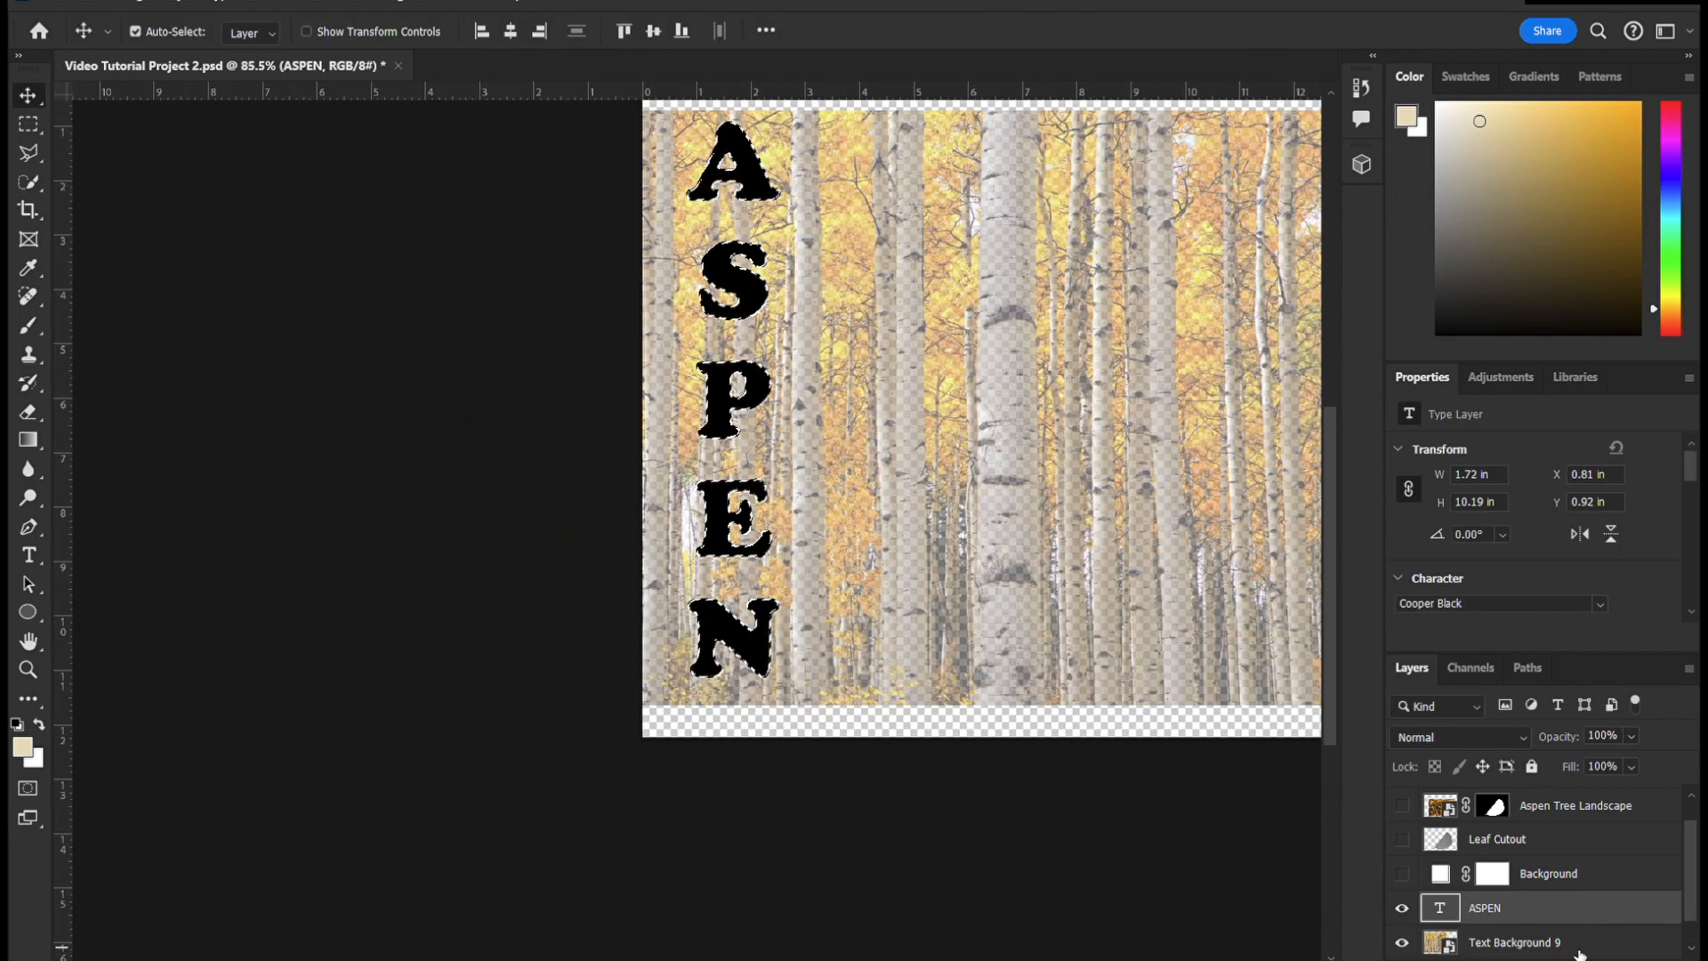
- Stack Text Background 9 above the ASPEN layer at 100% opacity, masked to the letter shapes
drag(1583, 953, 1566, 893)
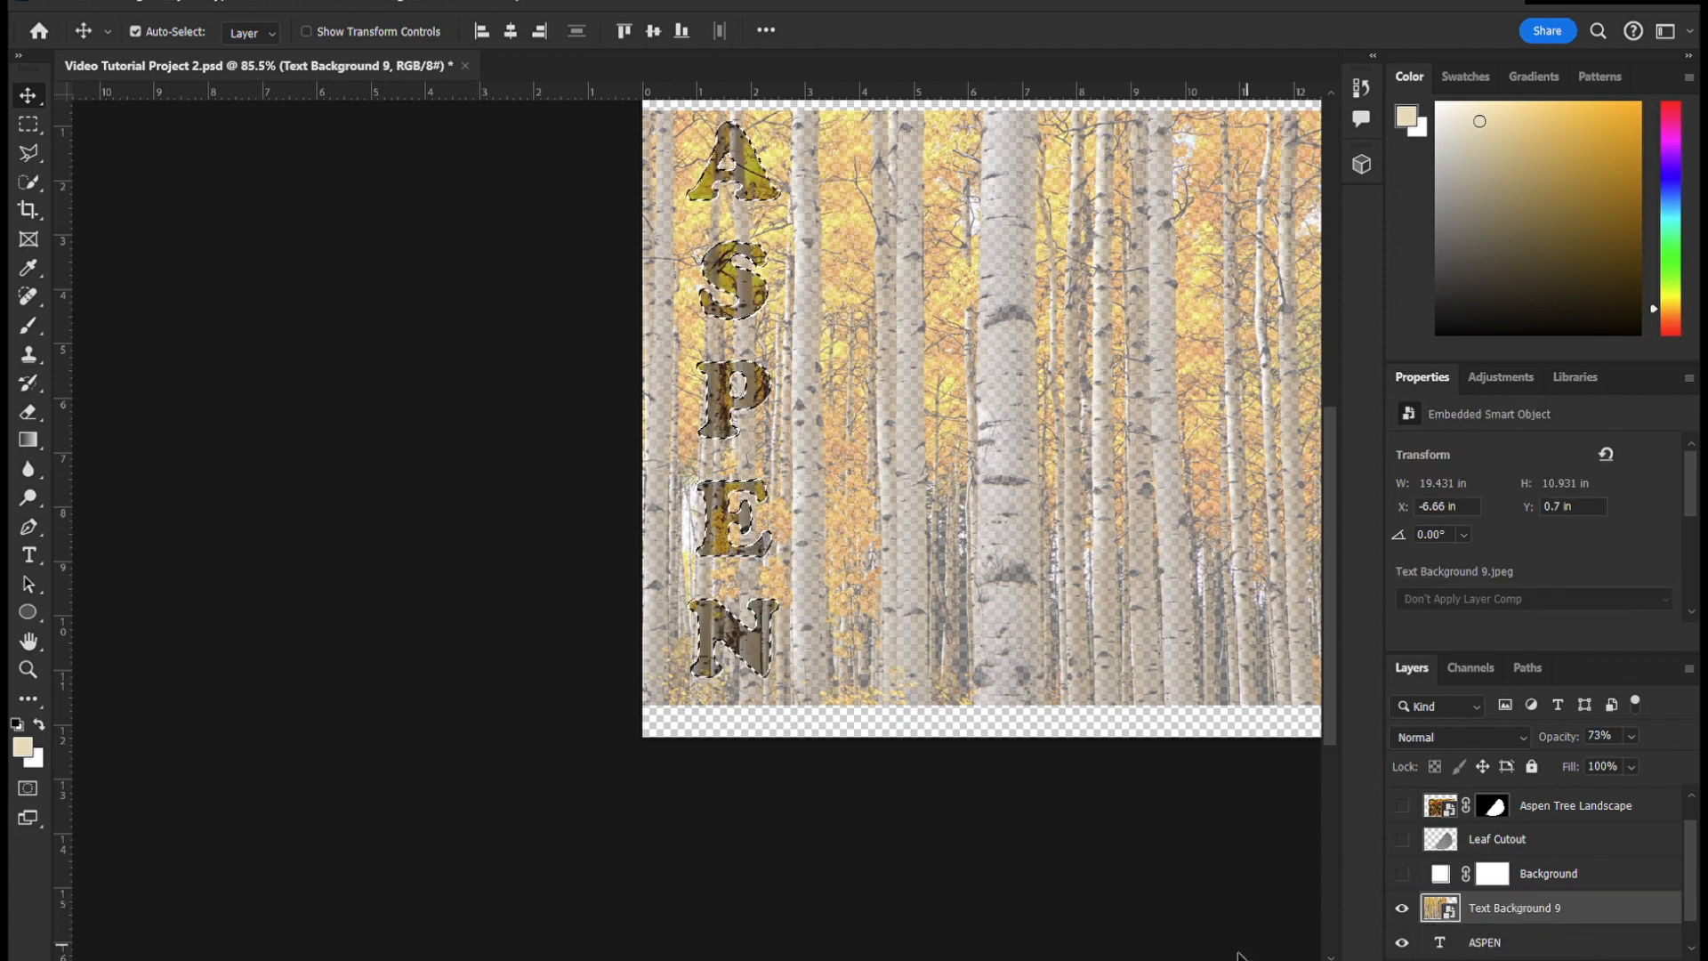
key(ctrl+d)
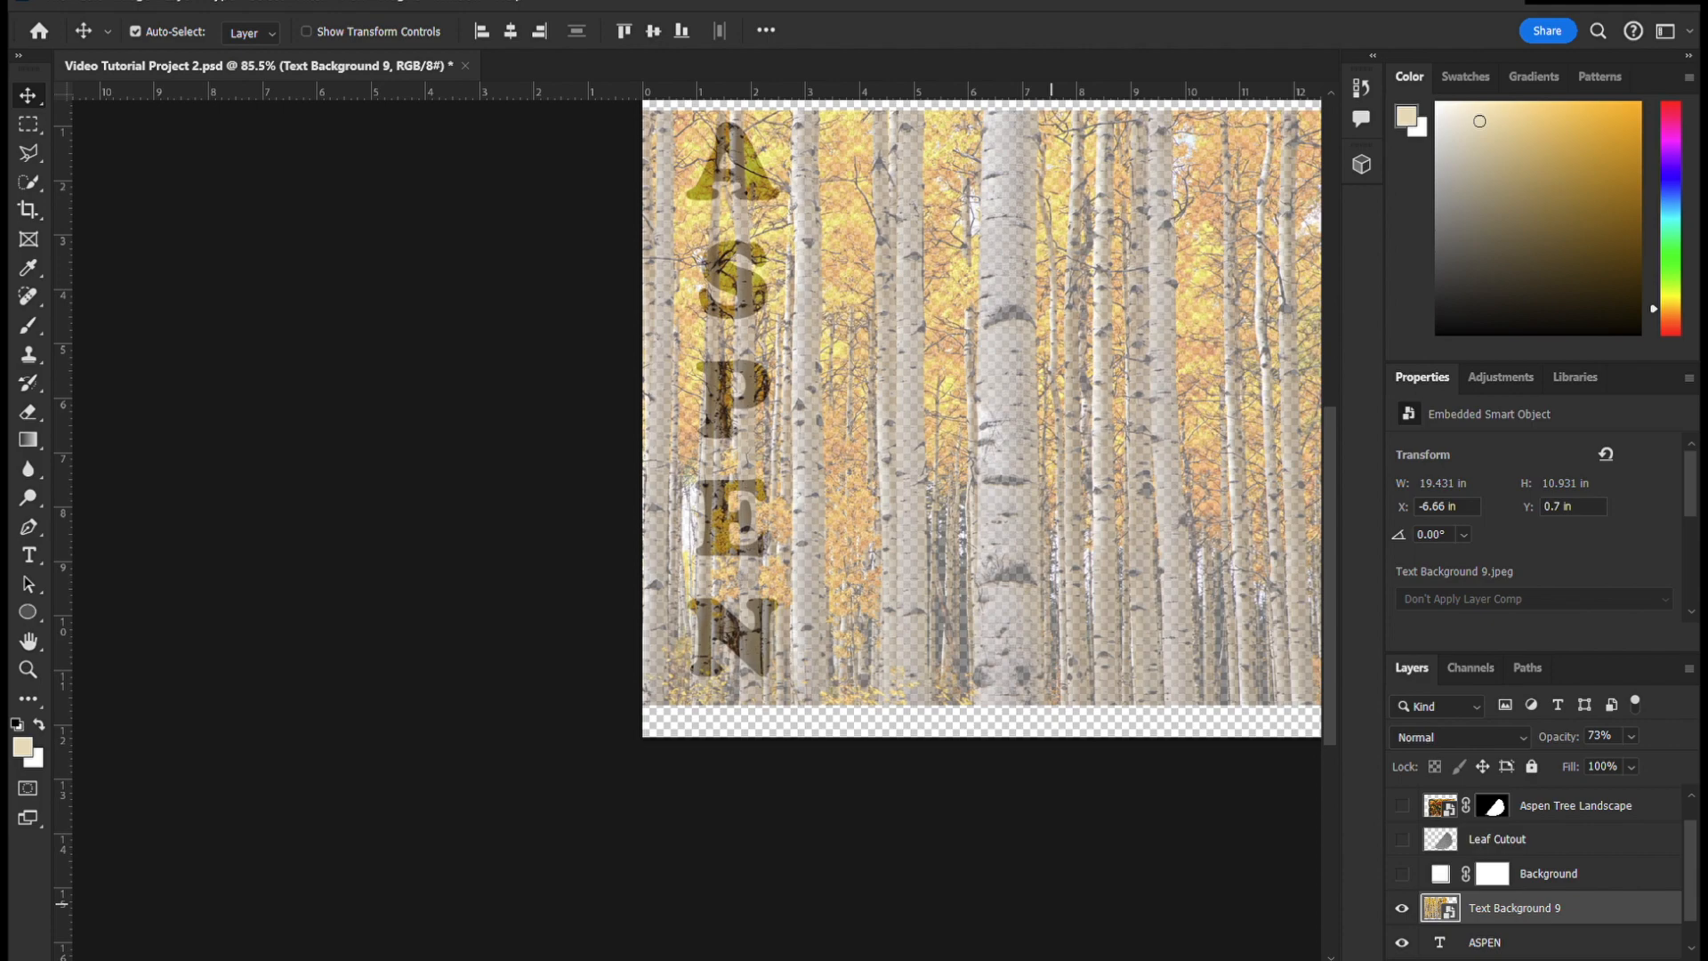
key(0)
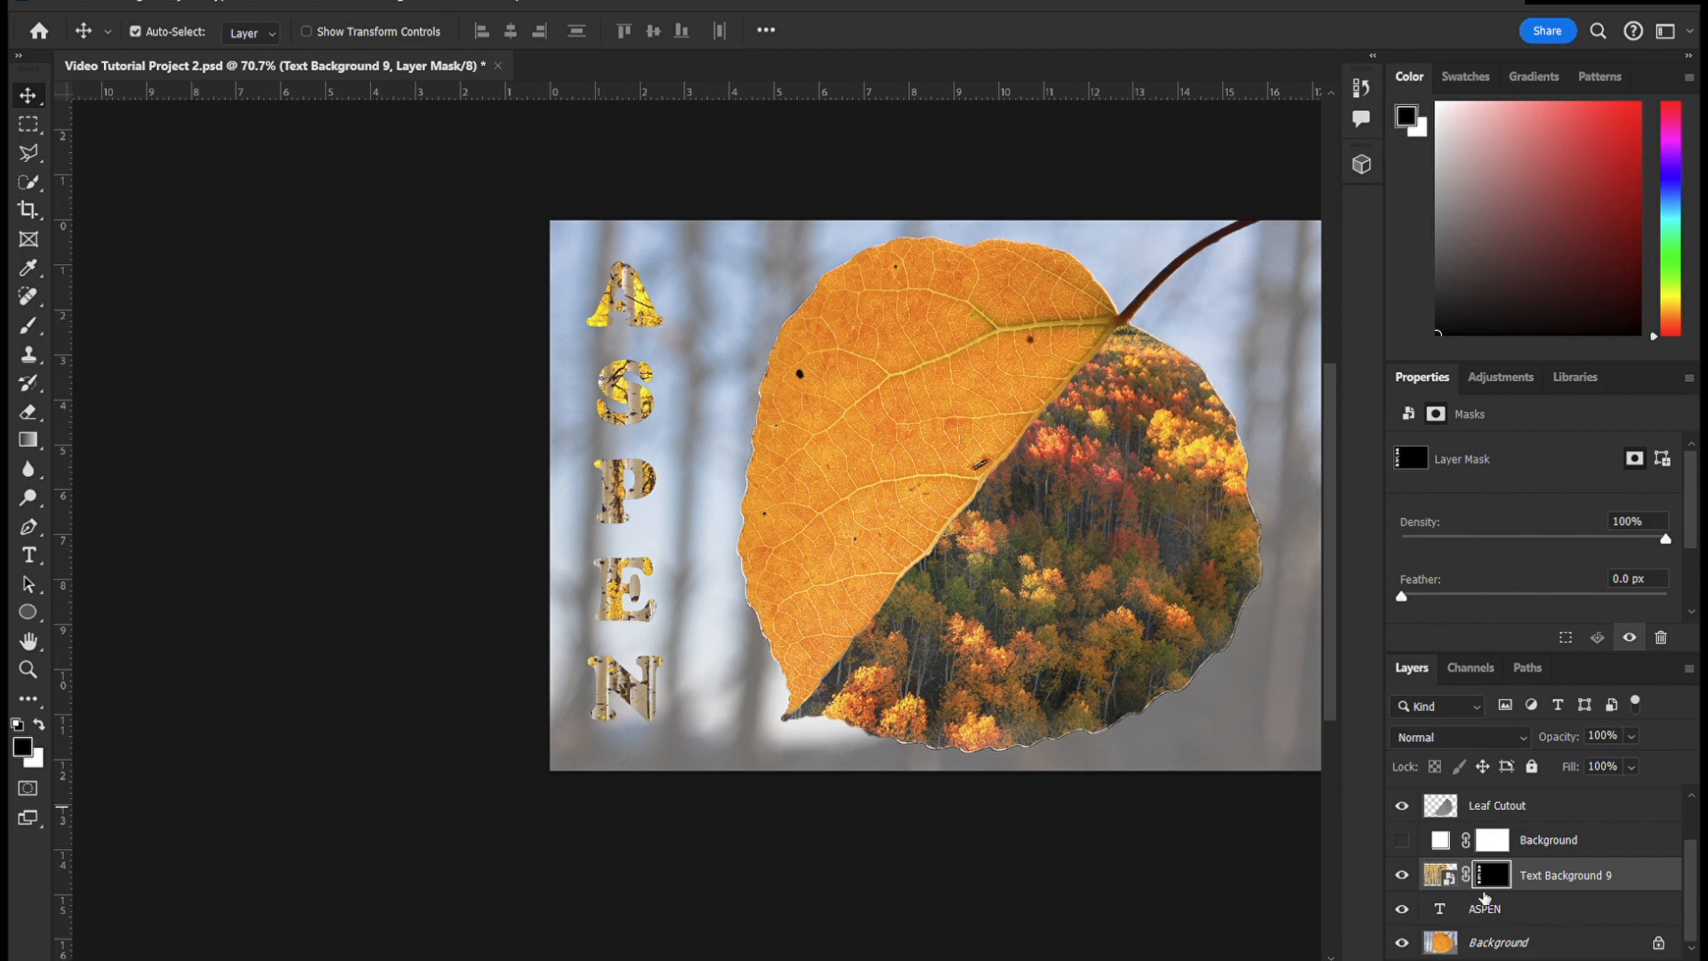
- Try editing the ASPEN text beneath the image so the filled letters get a black edge, and clear the selection
ctrl+click(1452, 911)
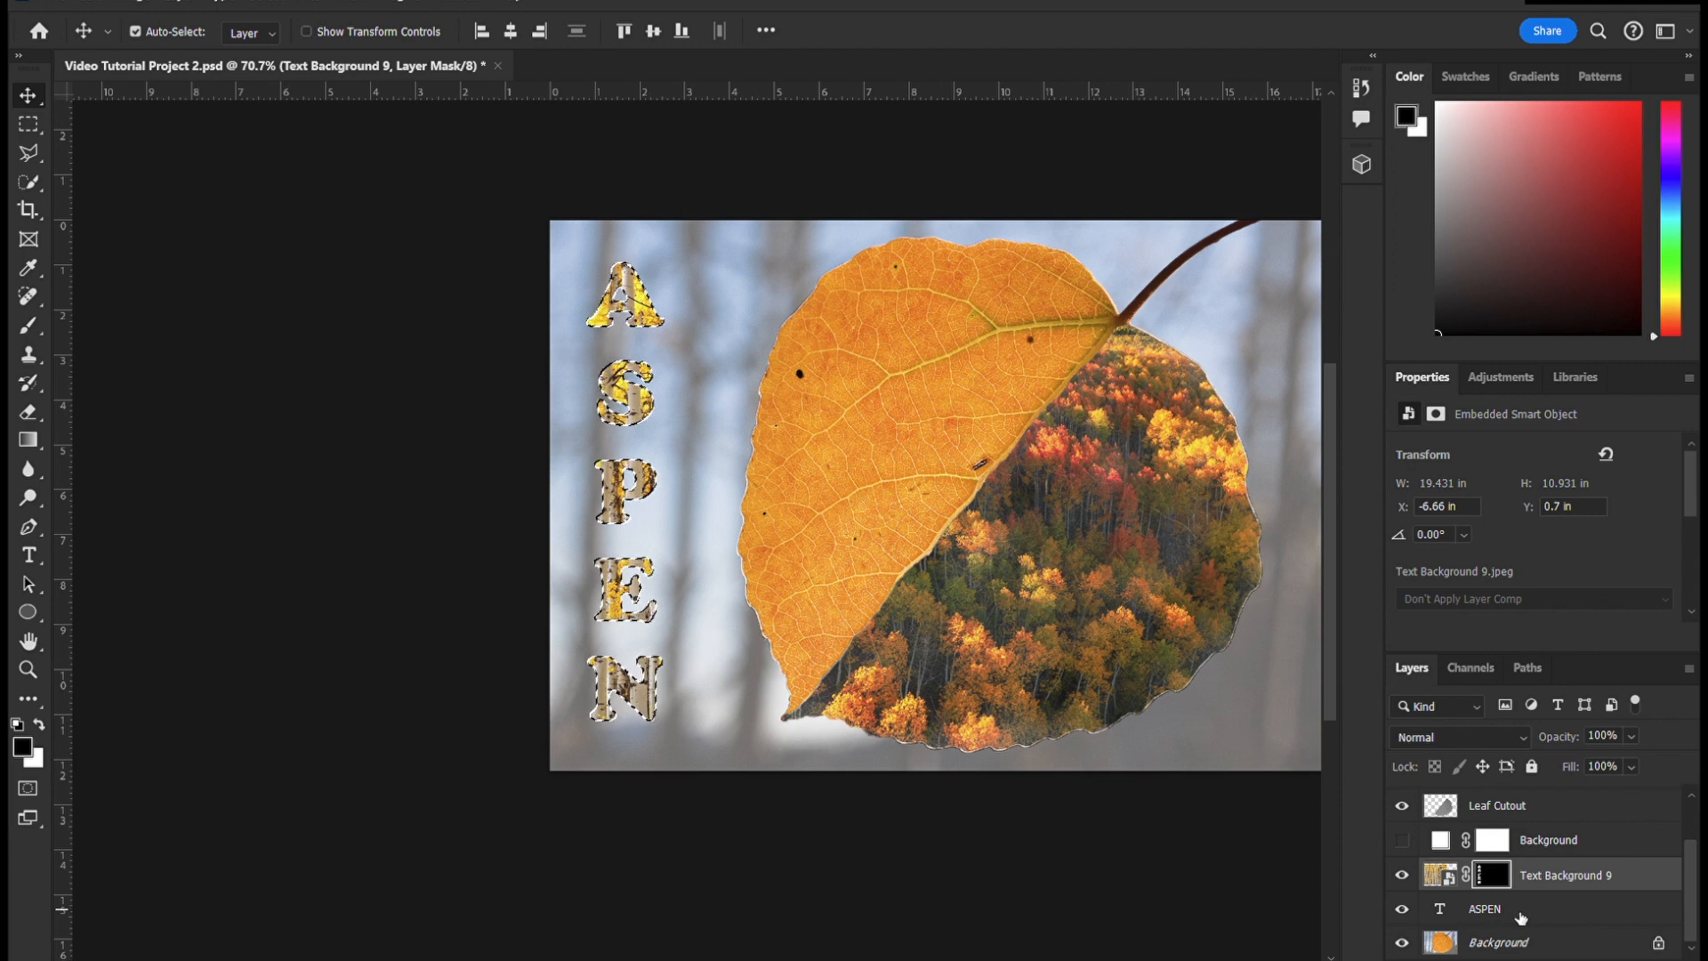
double_click(1444, 911)
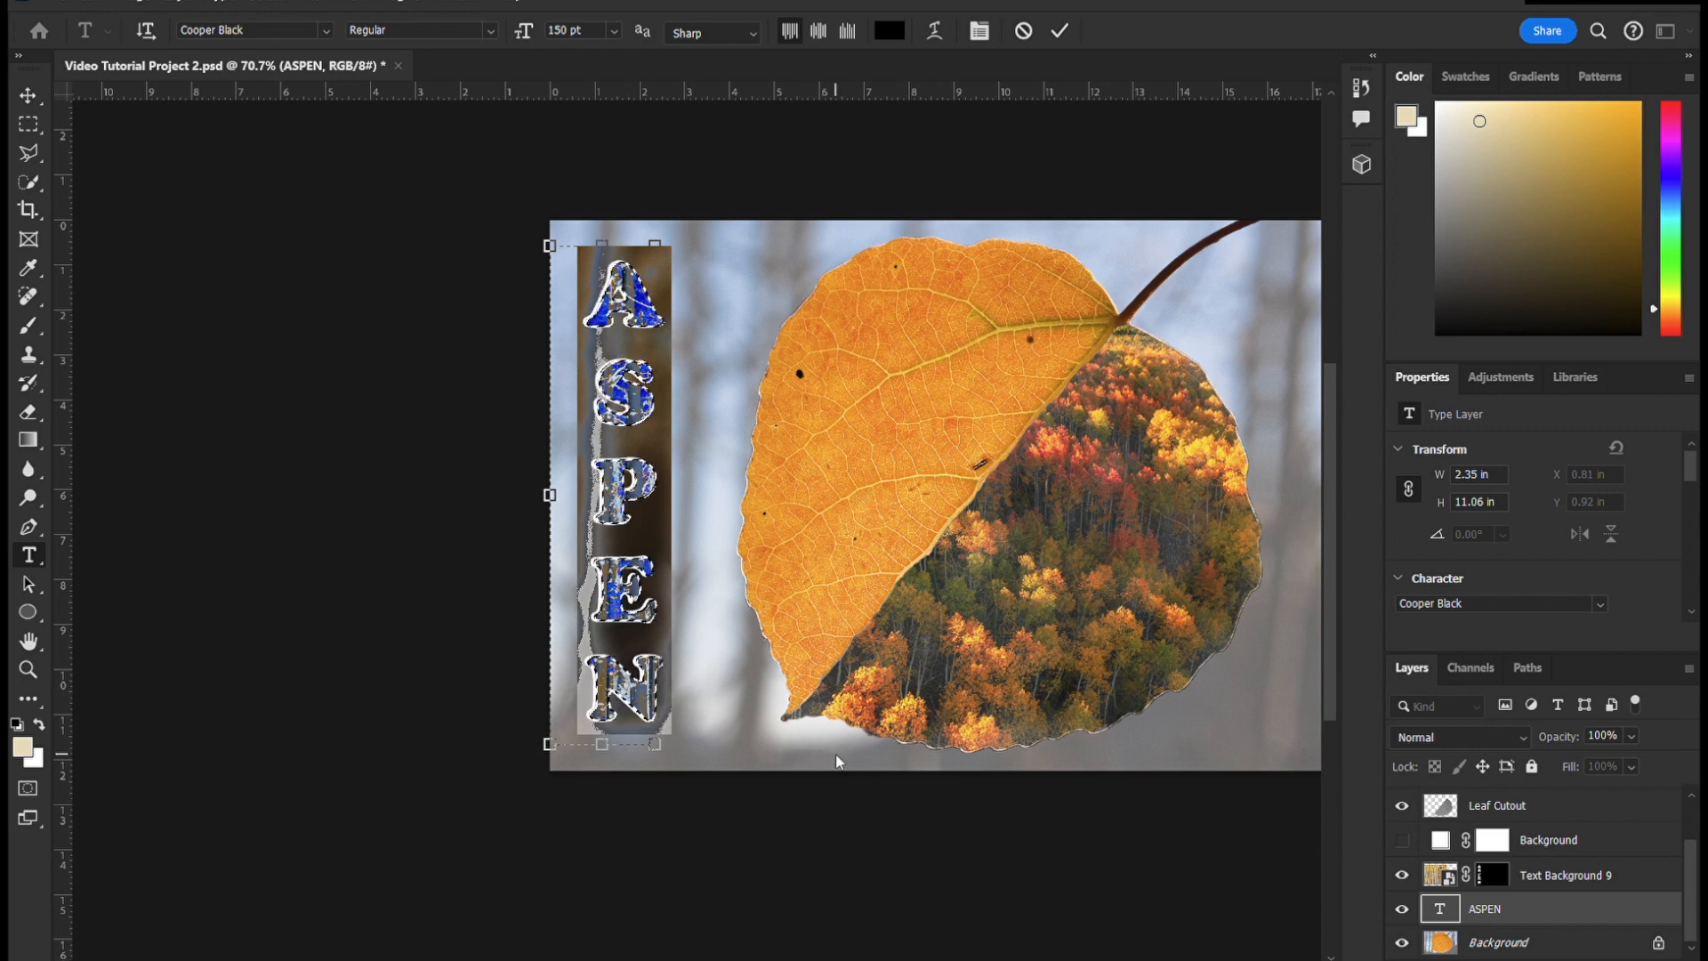
click(958, 846)
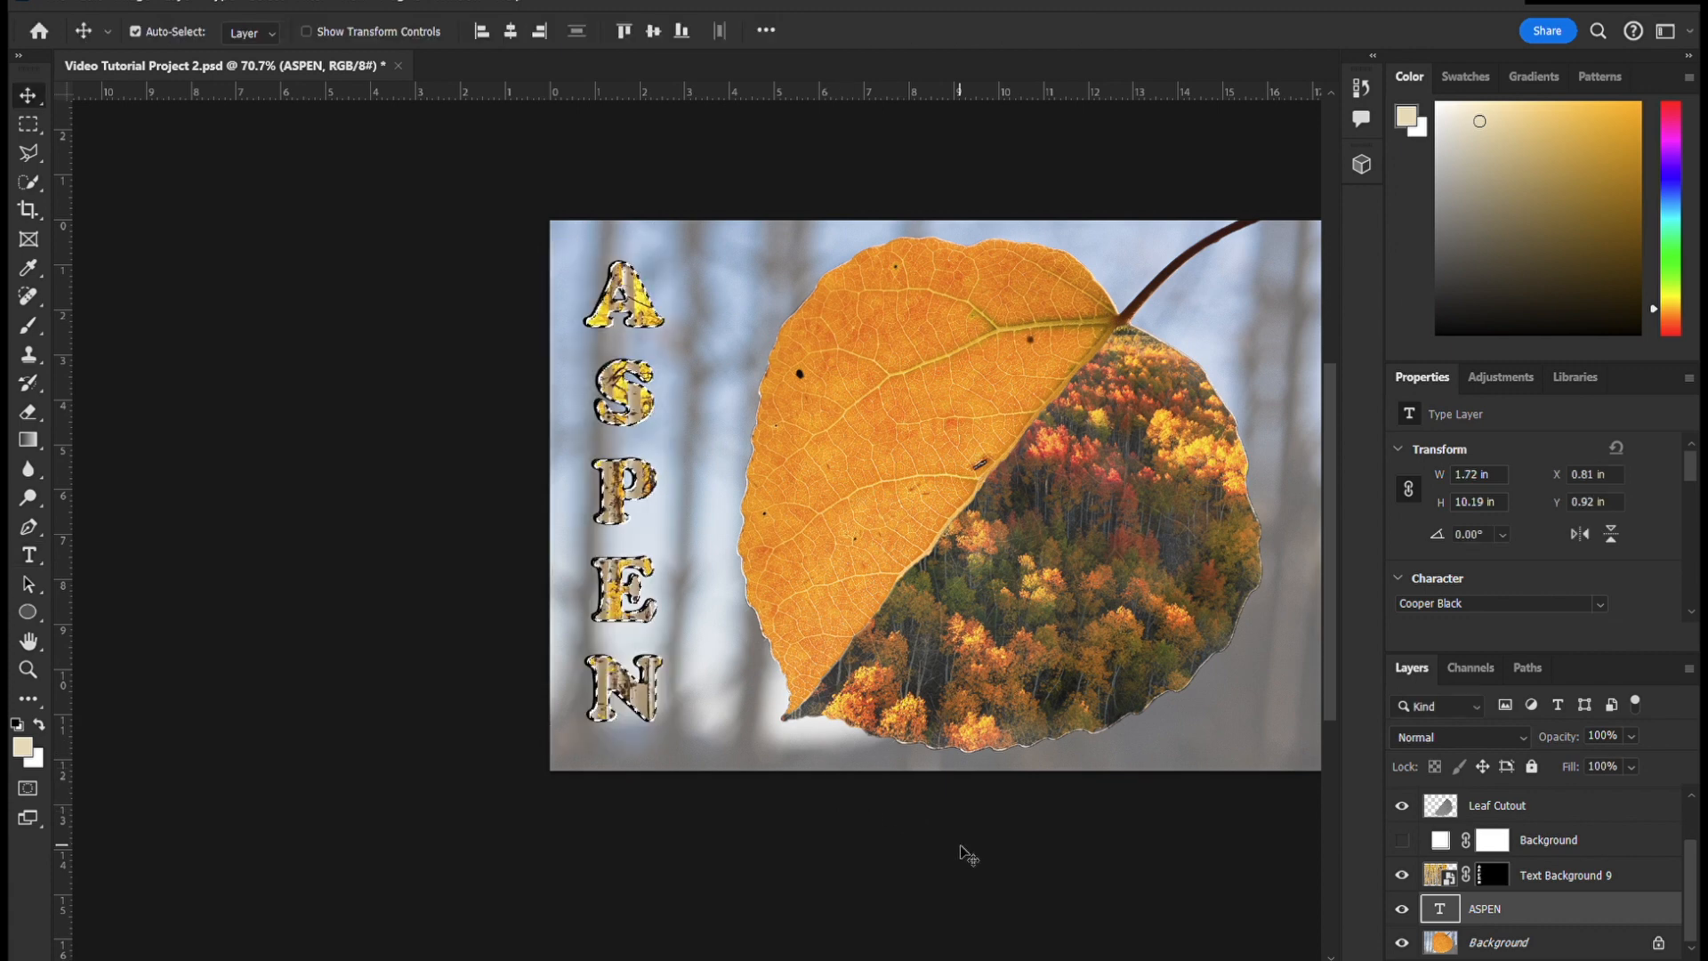
click(957, 845)
key(ctrl+d)
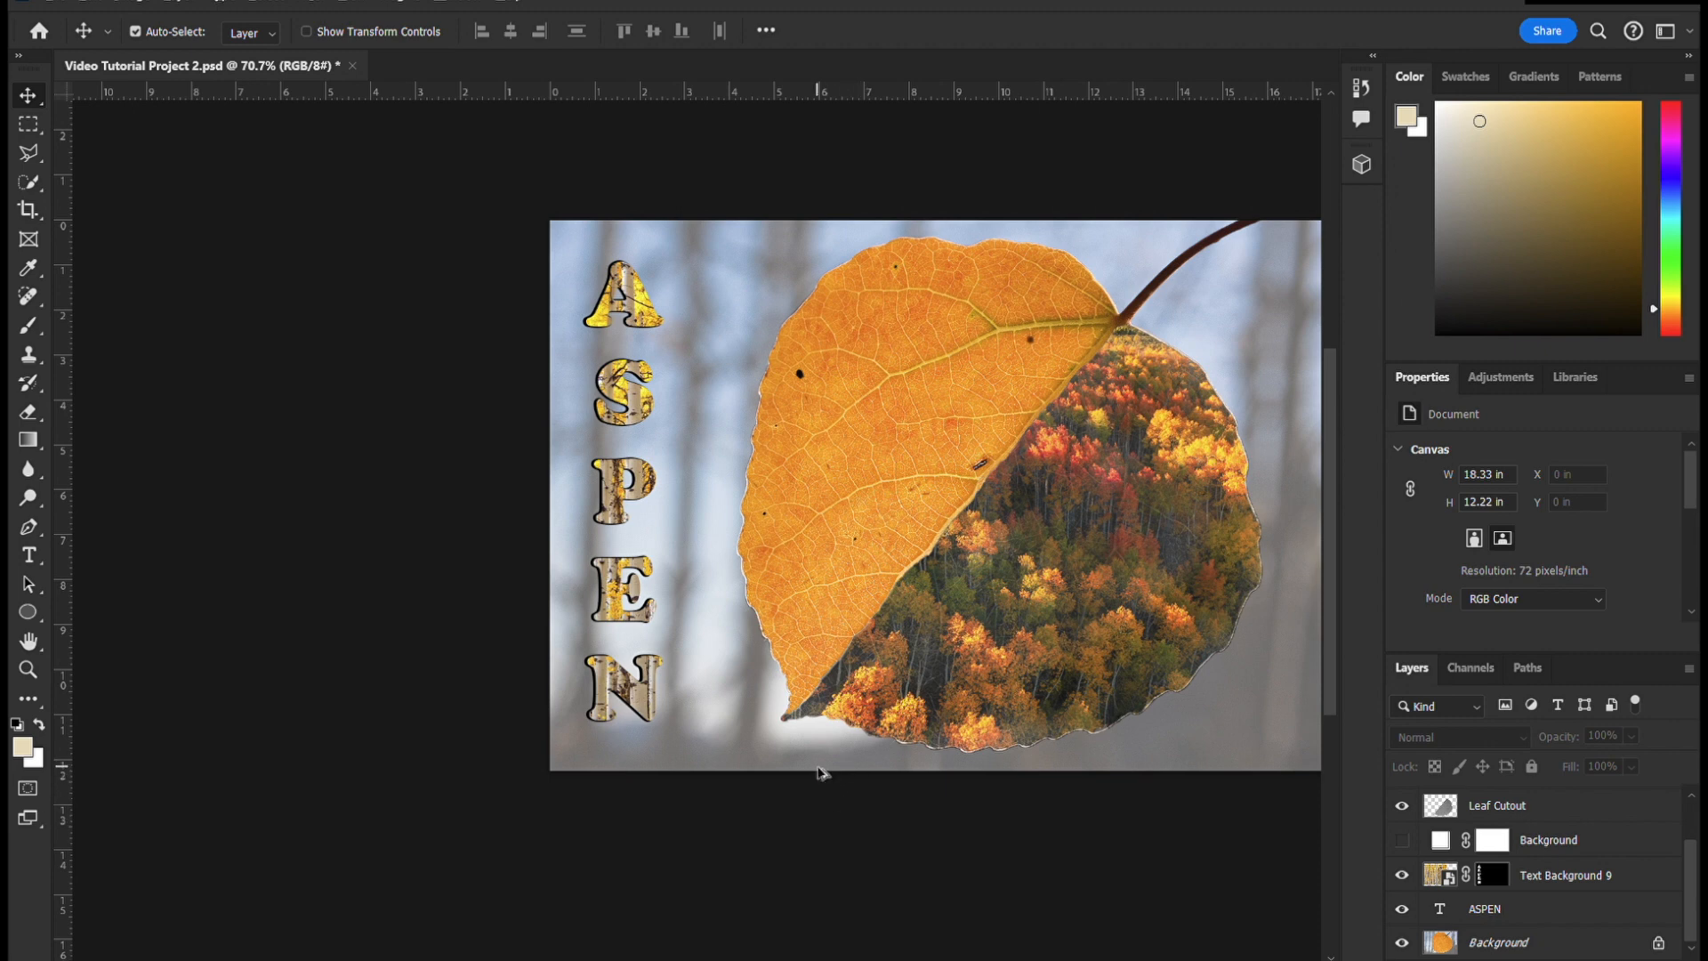
scroll(818, 771, down, 4)
scroll(1059, 679, up, 5)
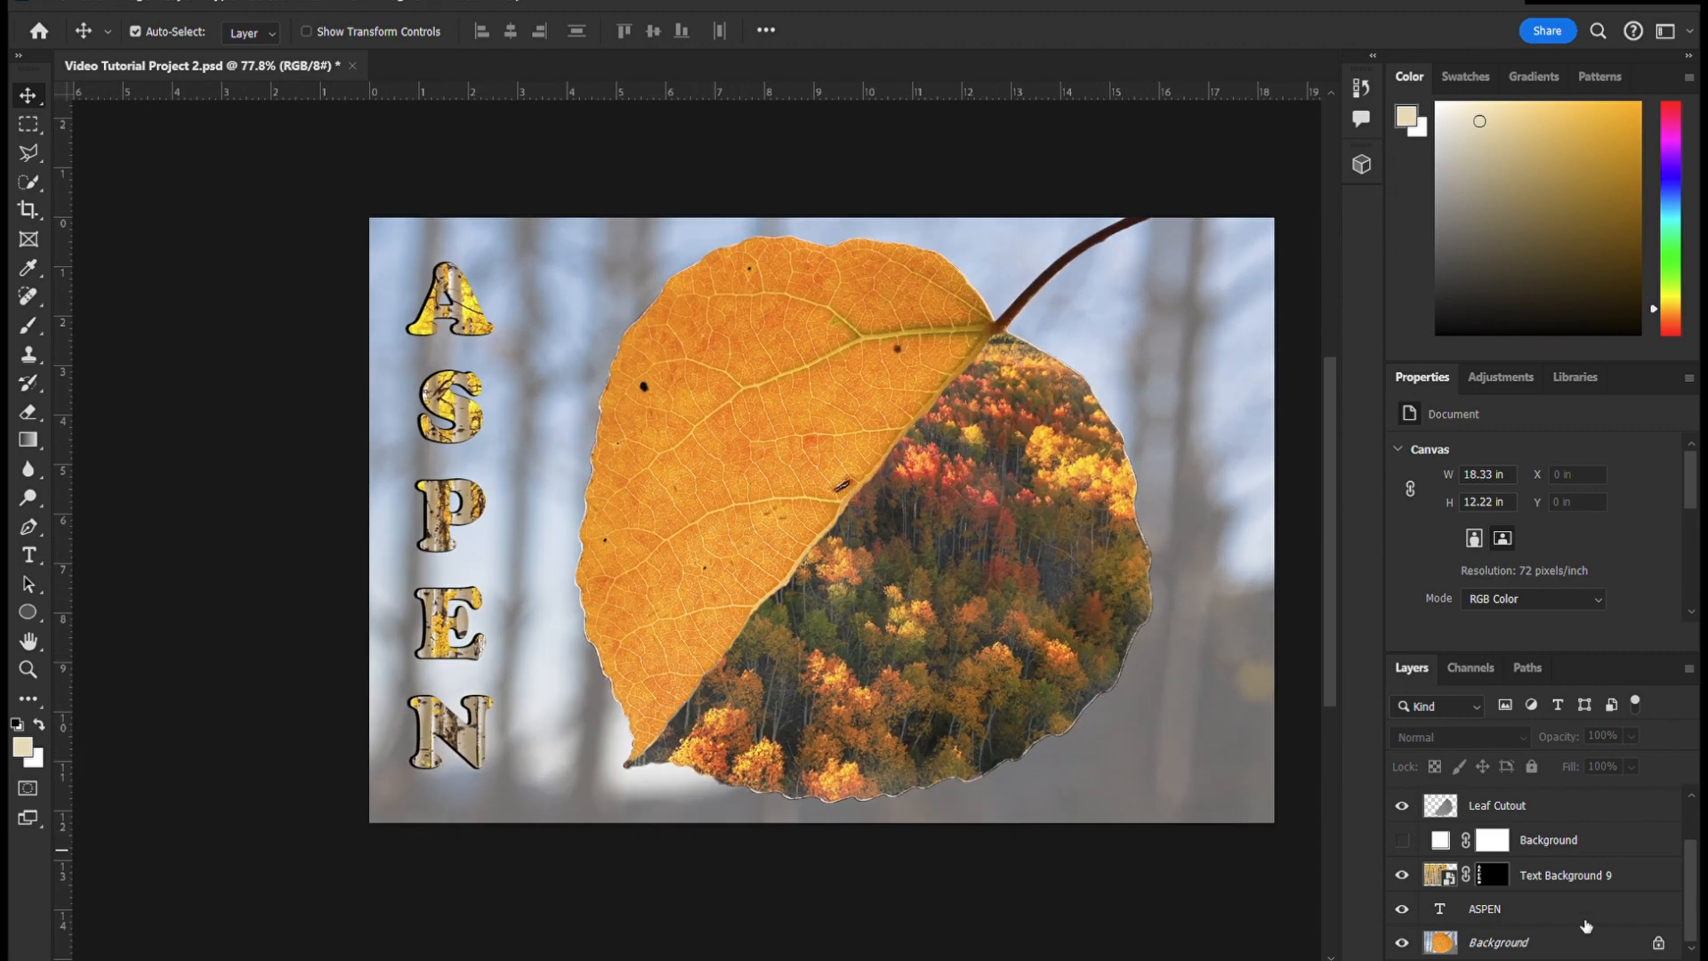
- Try opacities of 51%, 61% and 77% on Text Background 9, and undo the recent text and opacity changes
click(1500, 876)
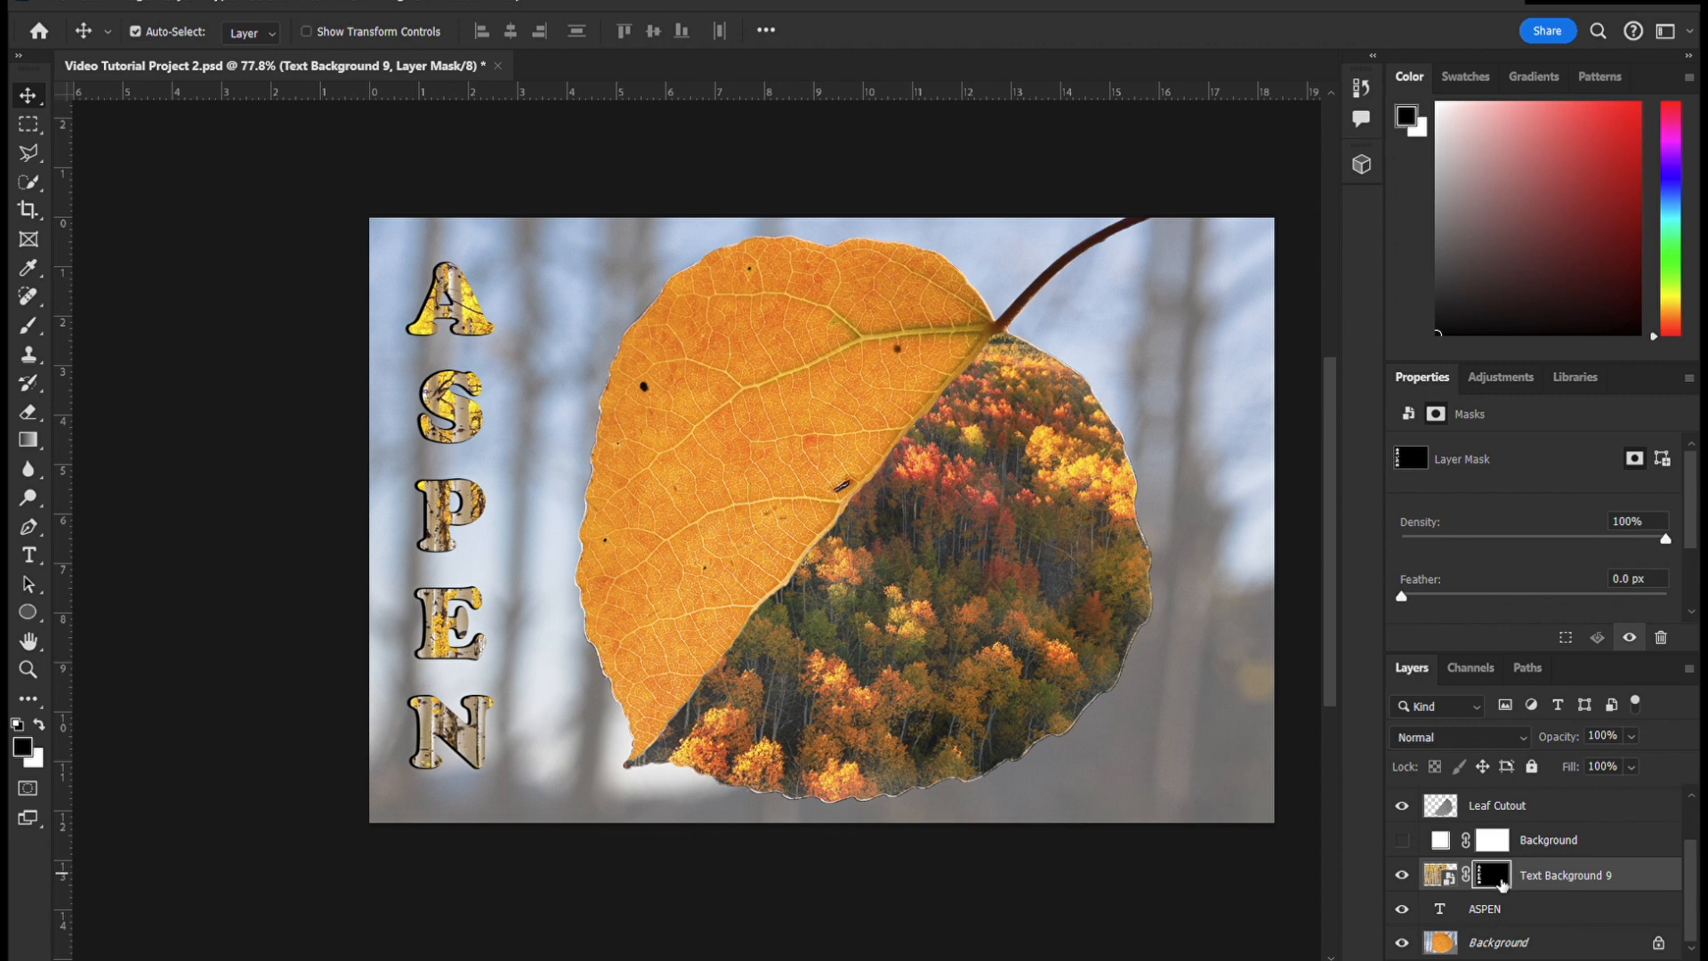
key(5)
key(1)
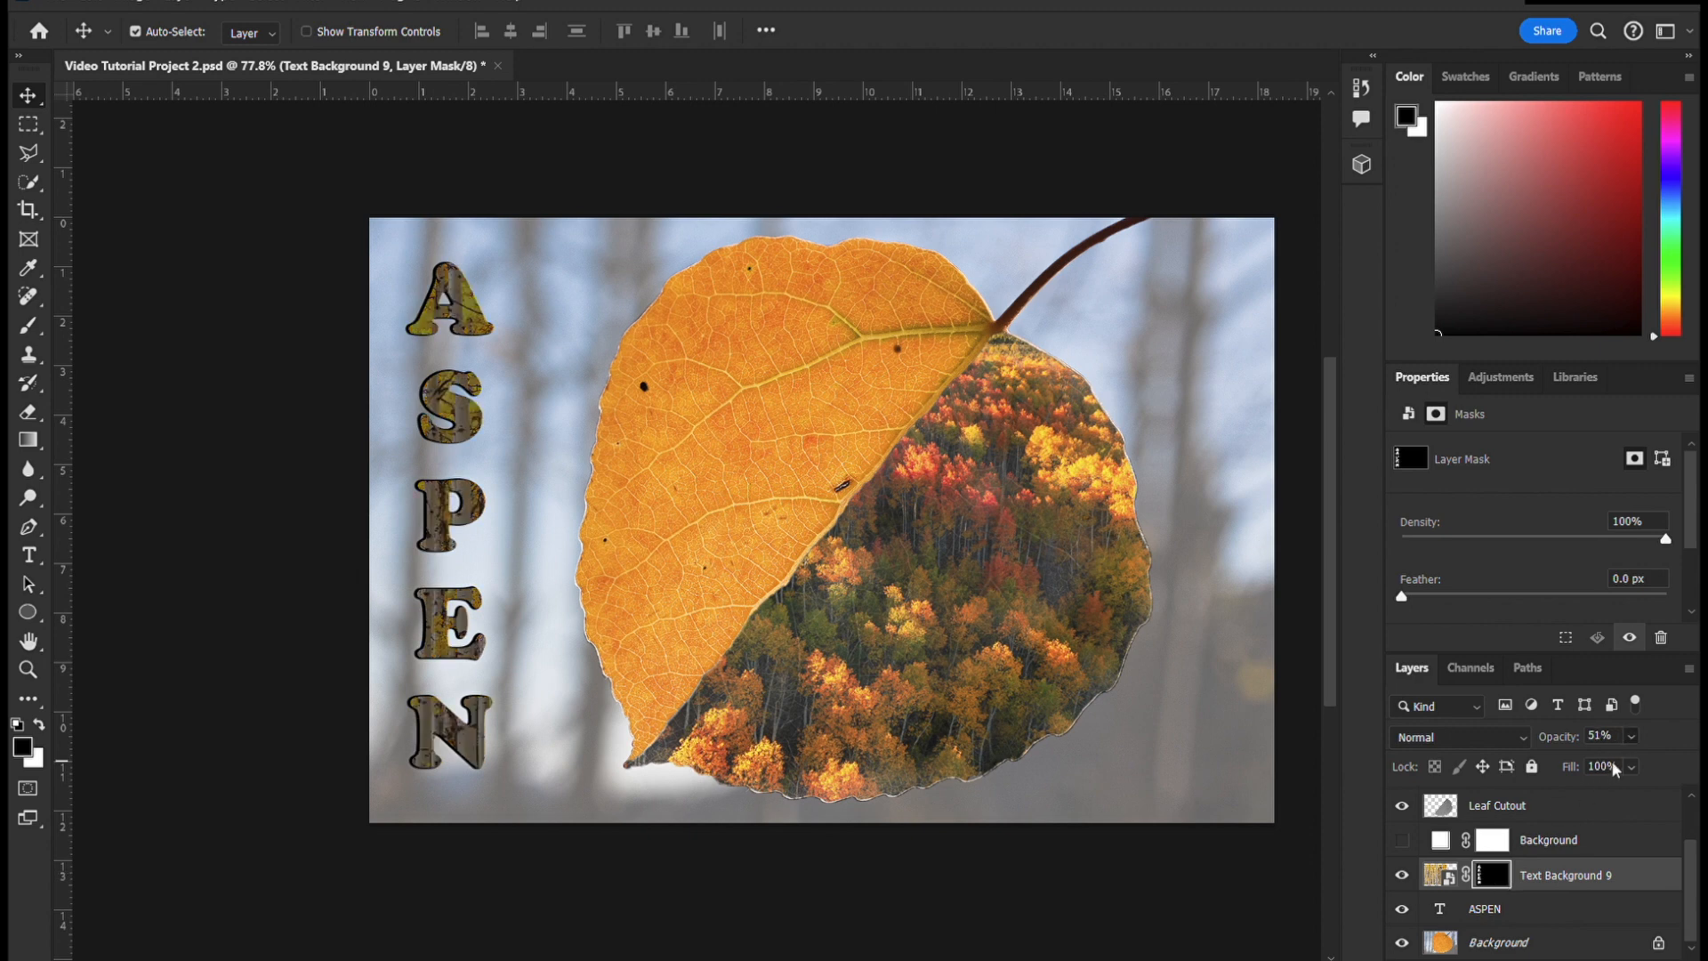
key(6)
key(1)
key(7)
key(7)
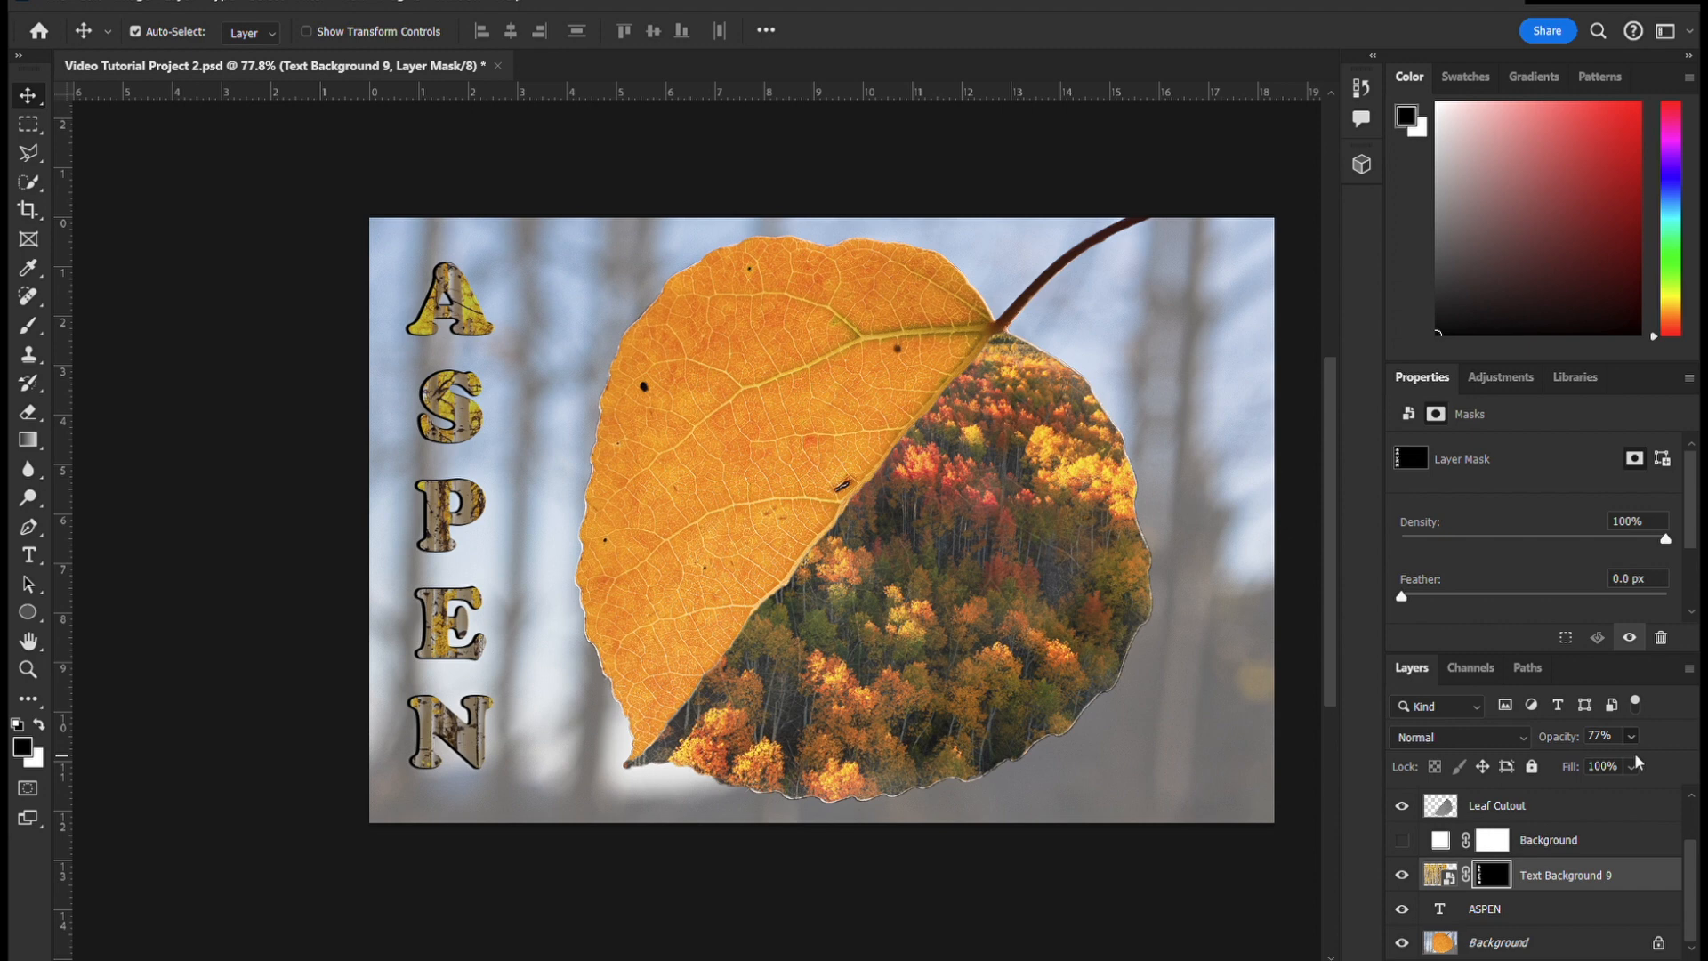
click(1142, 897)
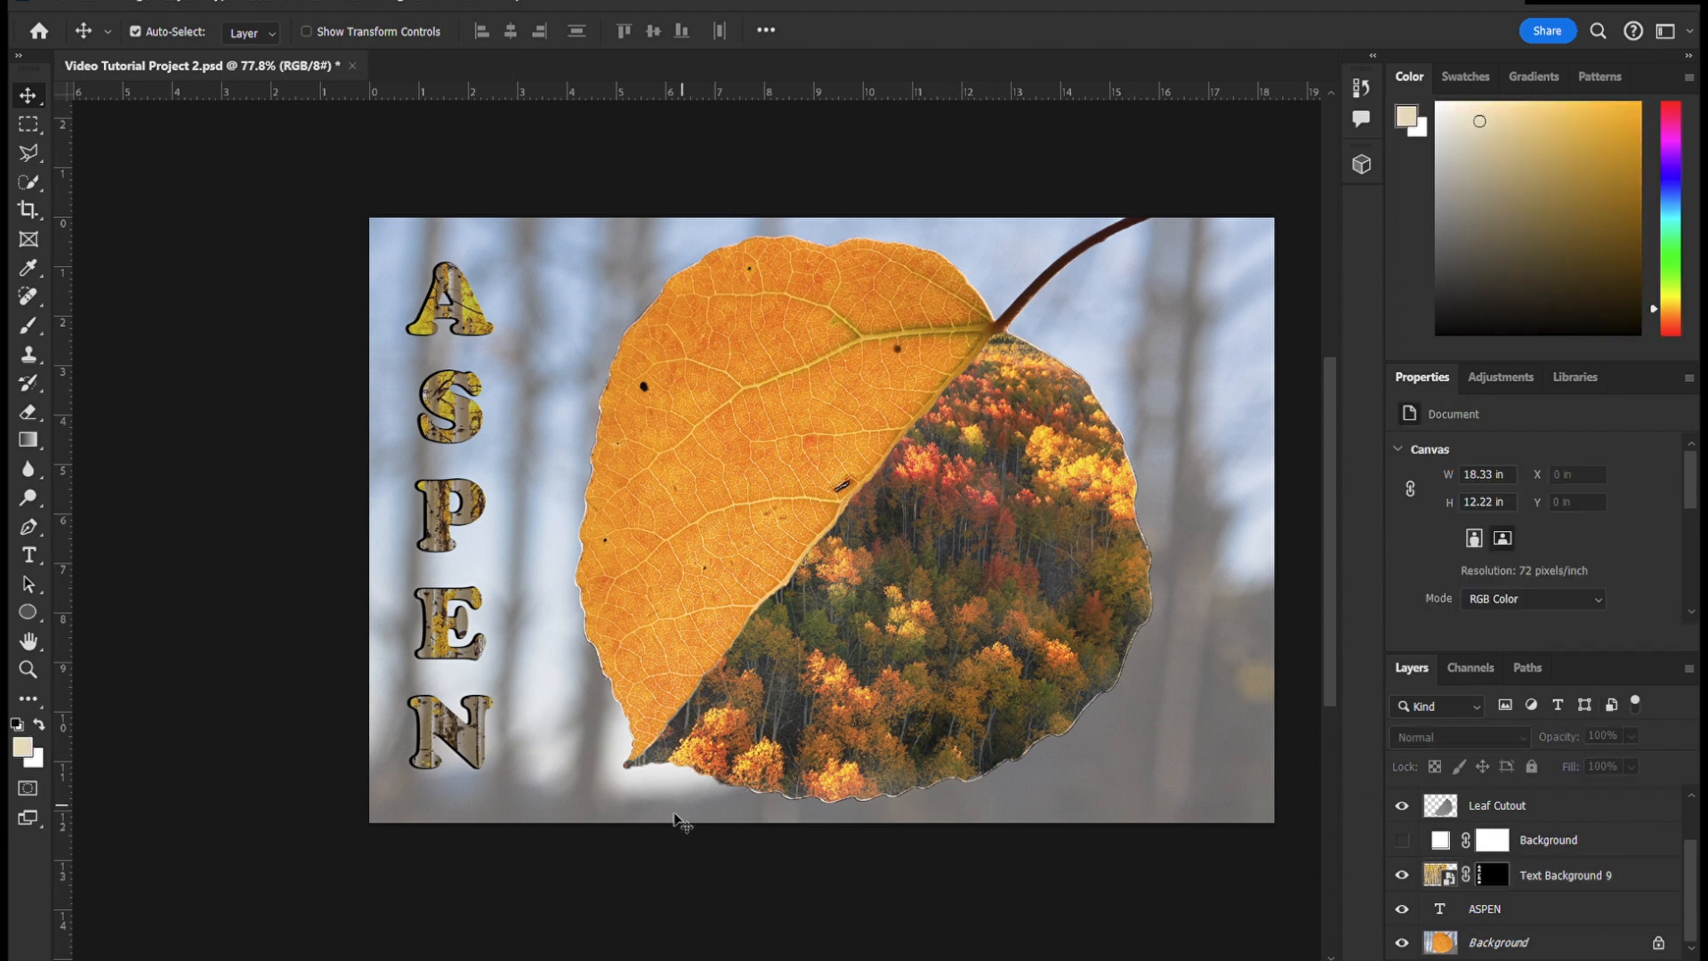
scroll(674, 837, down, 3)
scroll(916, 489, up, 3)
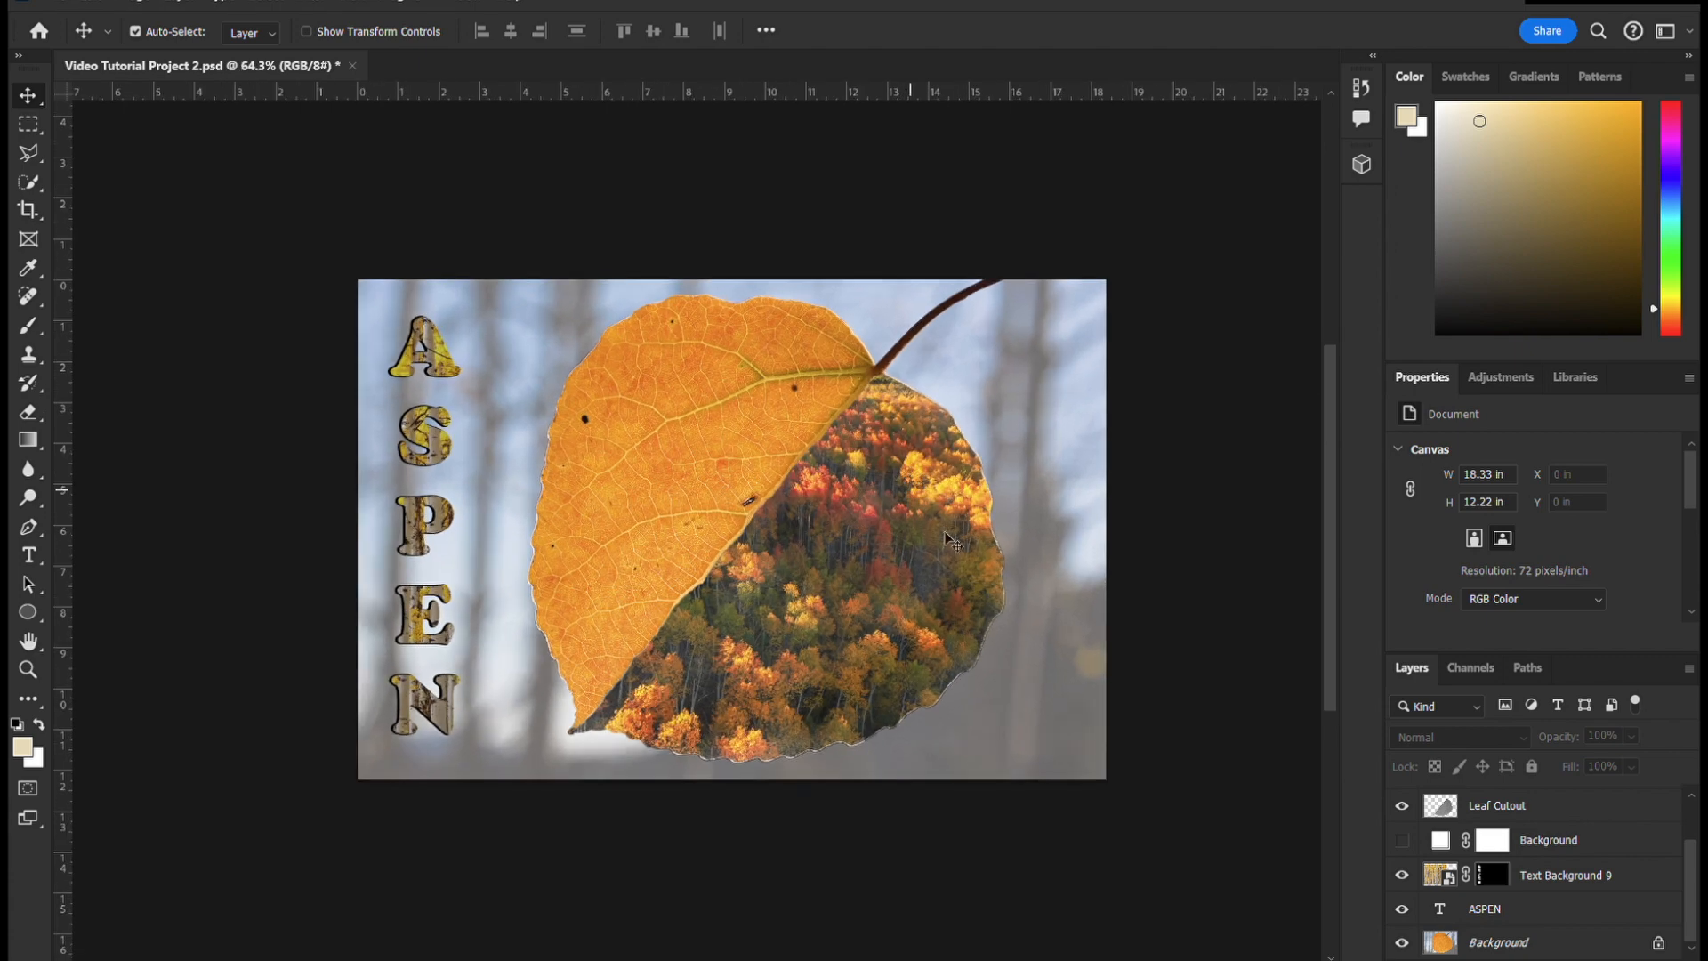
key(ctrl+z)
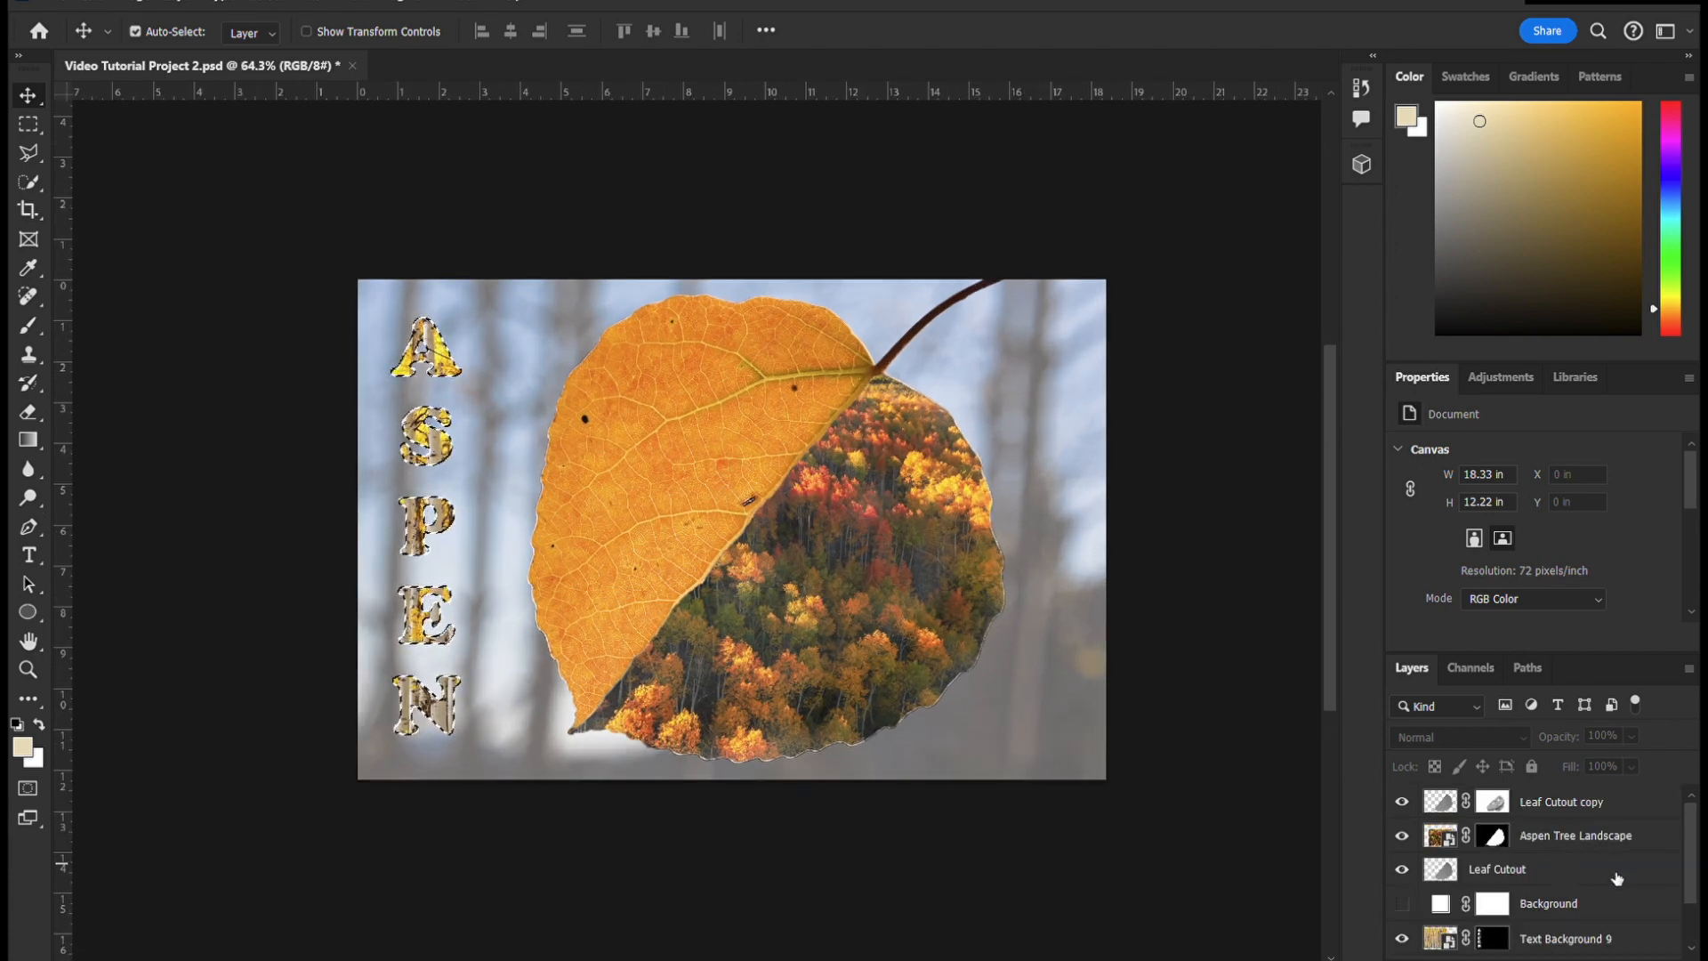
- Rasterize the ASPEN text layer and give it Bevel & Emboss and Drop Shadow effects
scroll(1653, 895, down, 2)
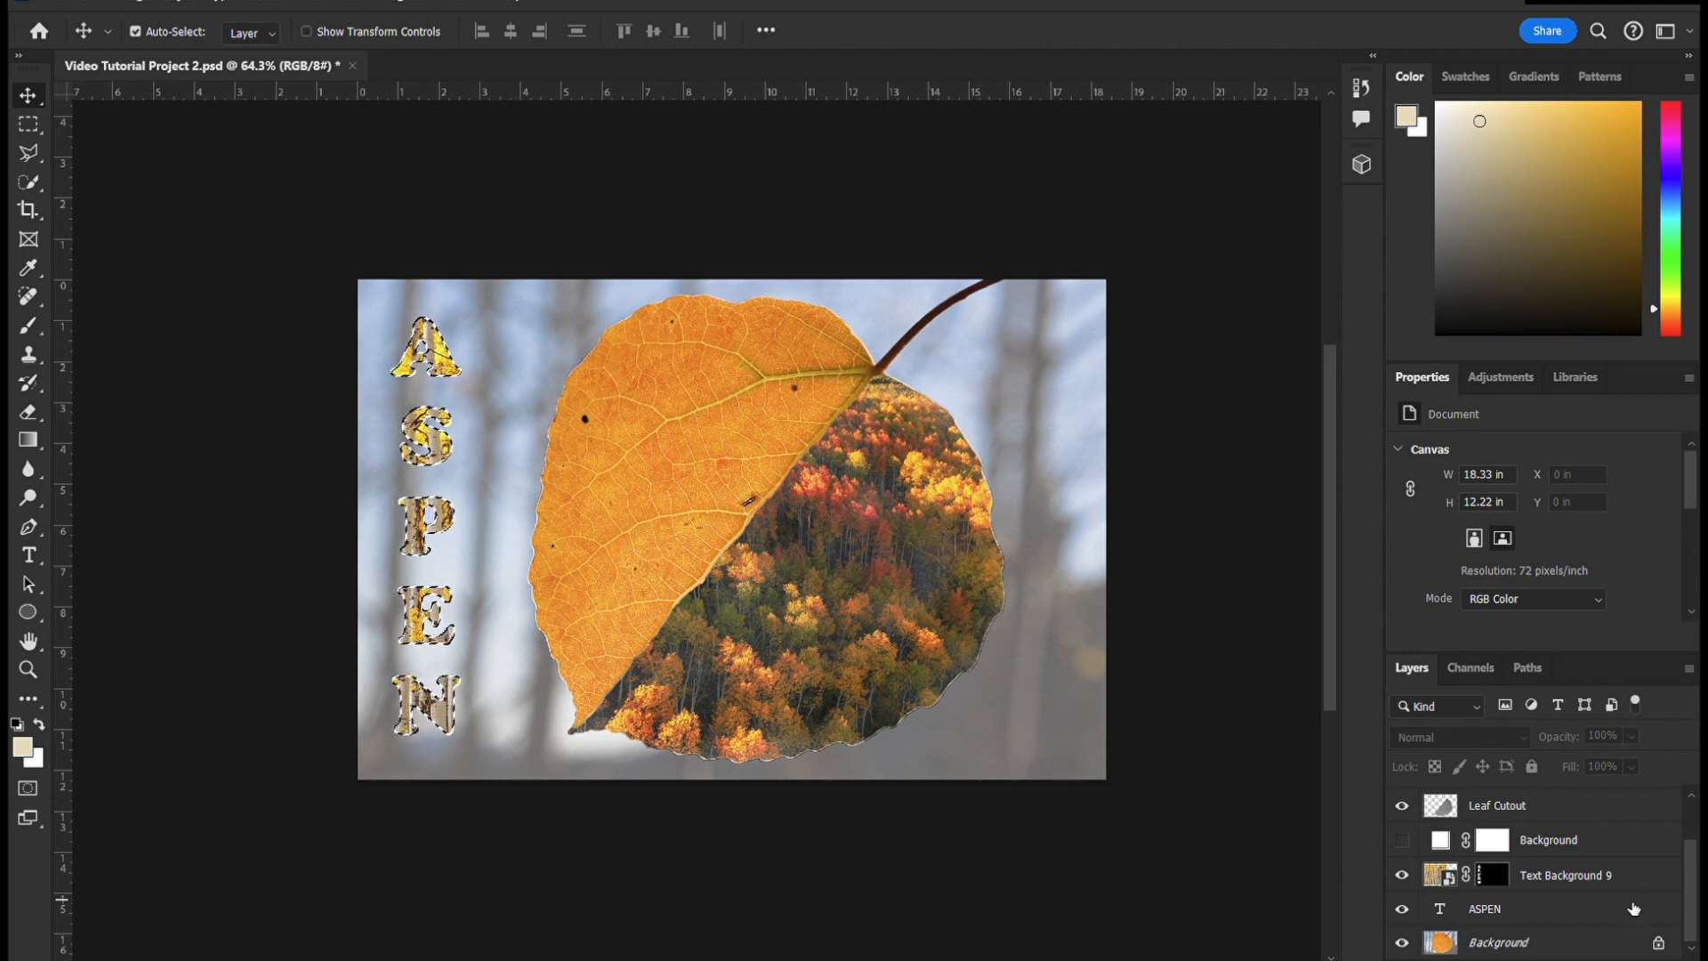
click(1537, 913)
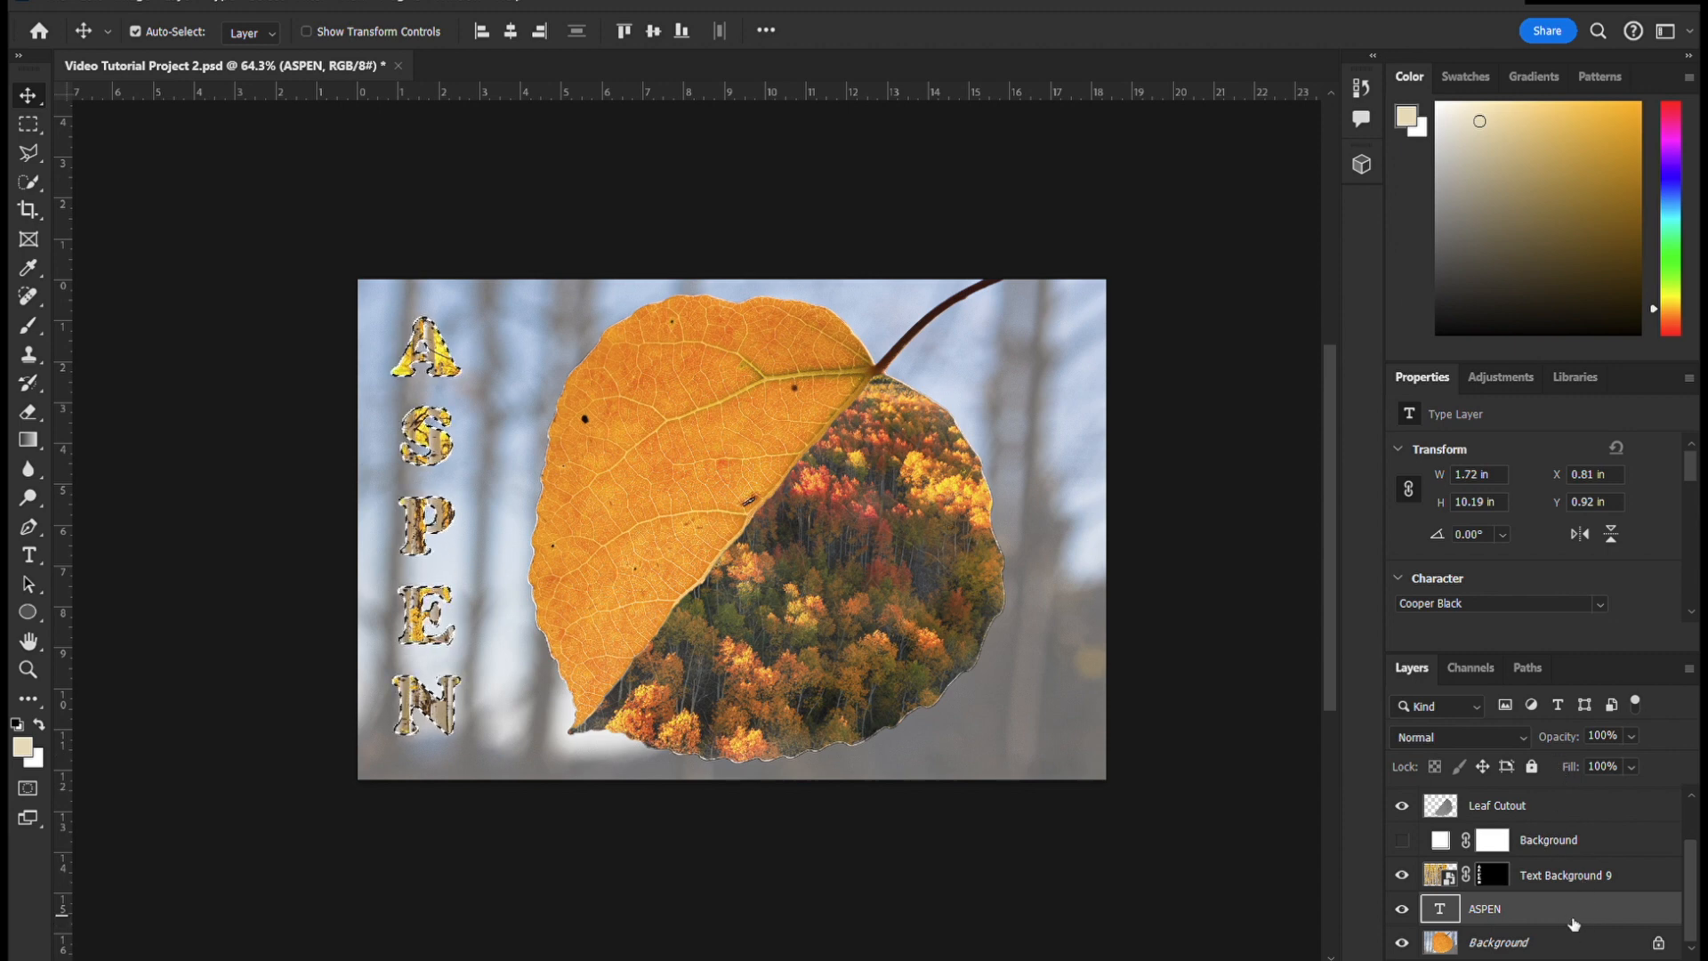
click(1585, 821)
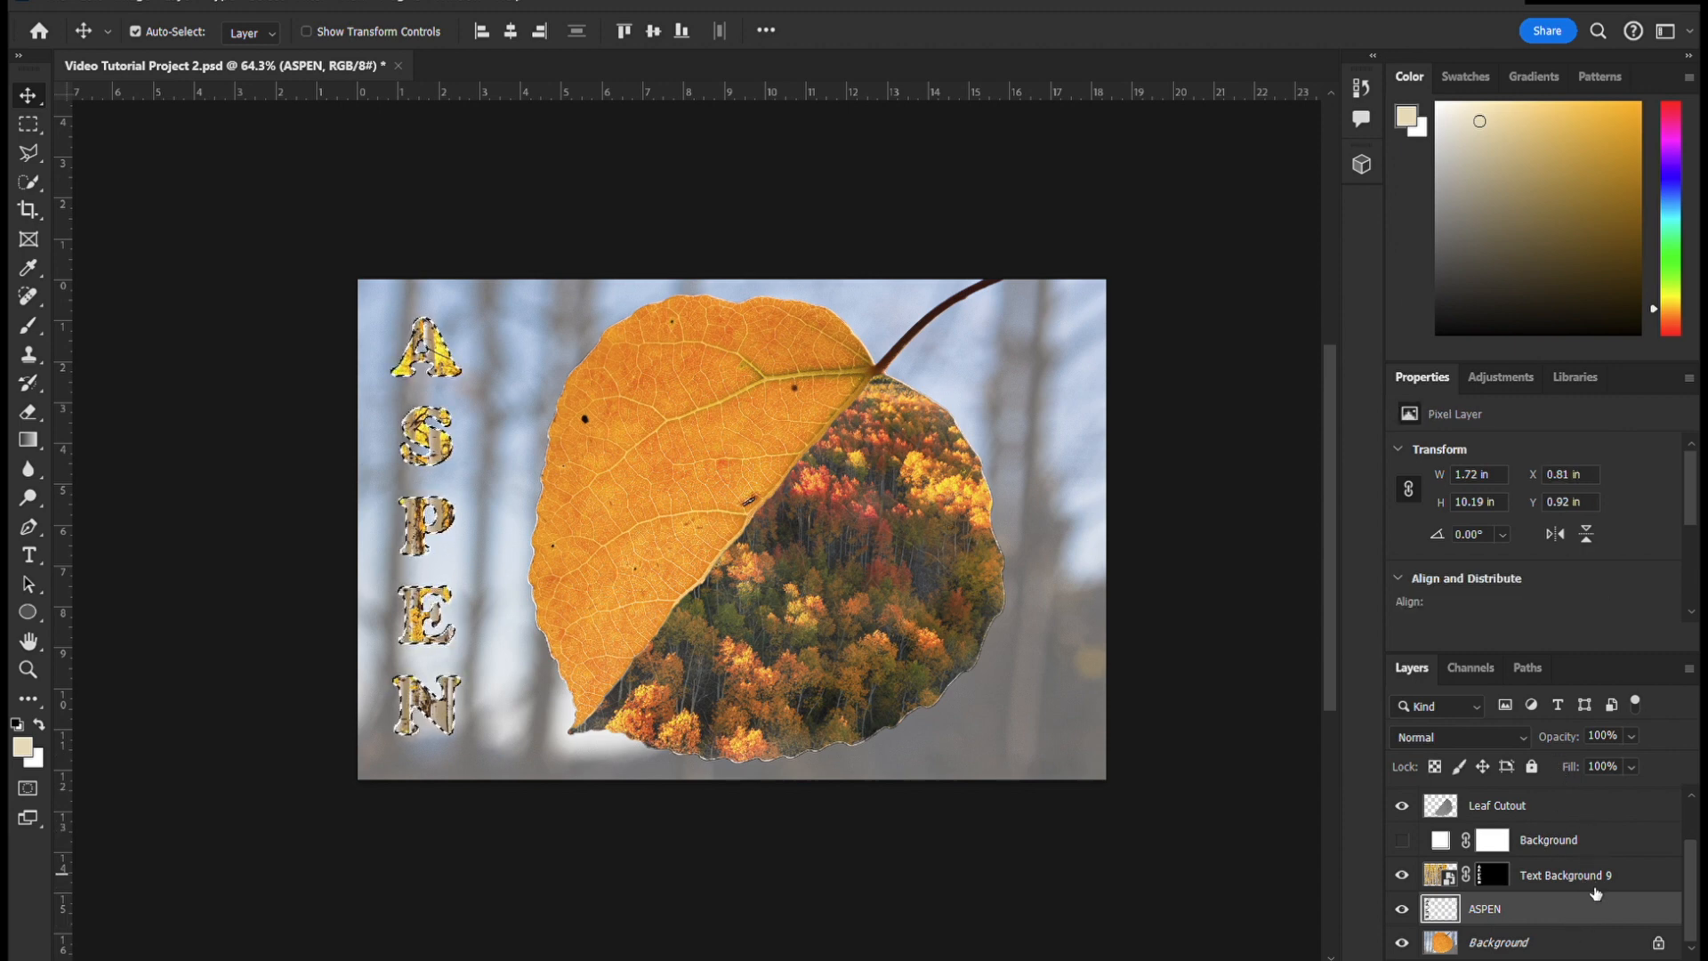
key(h)
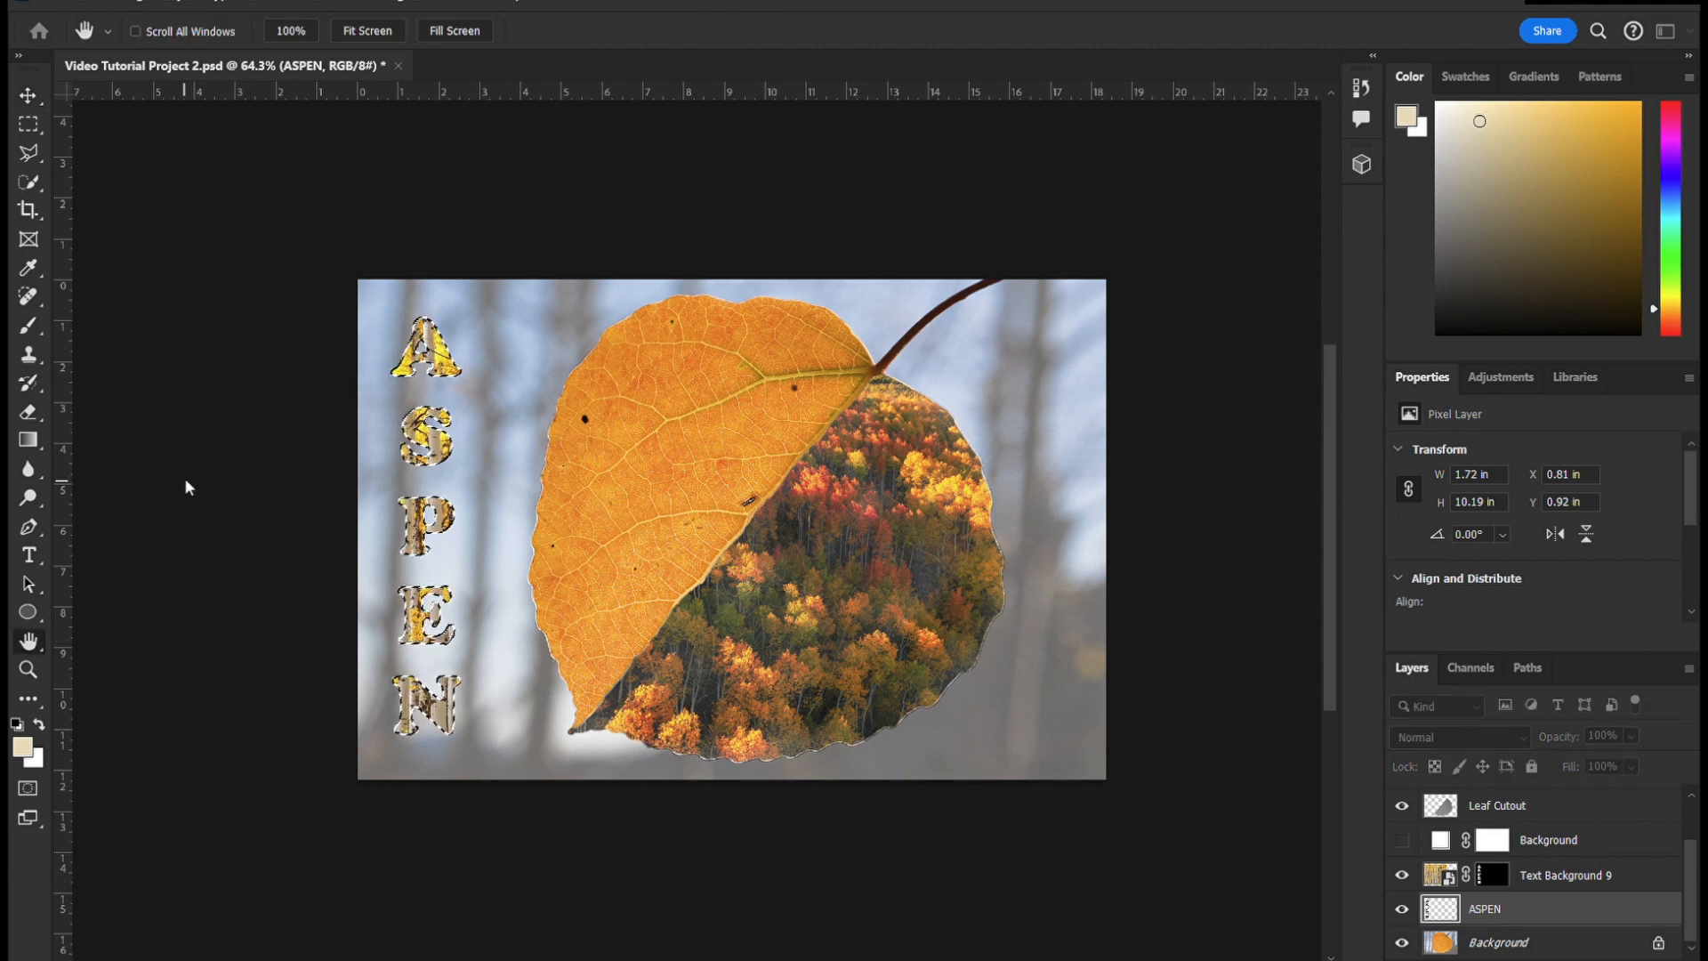
click(179, 705)
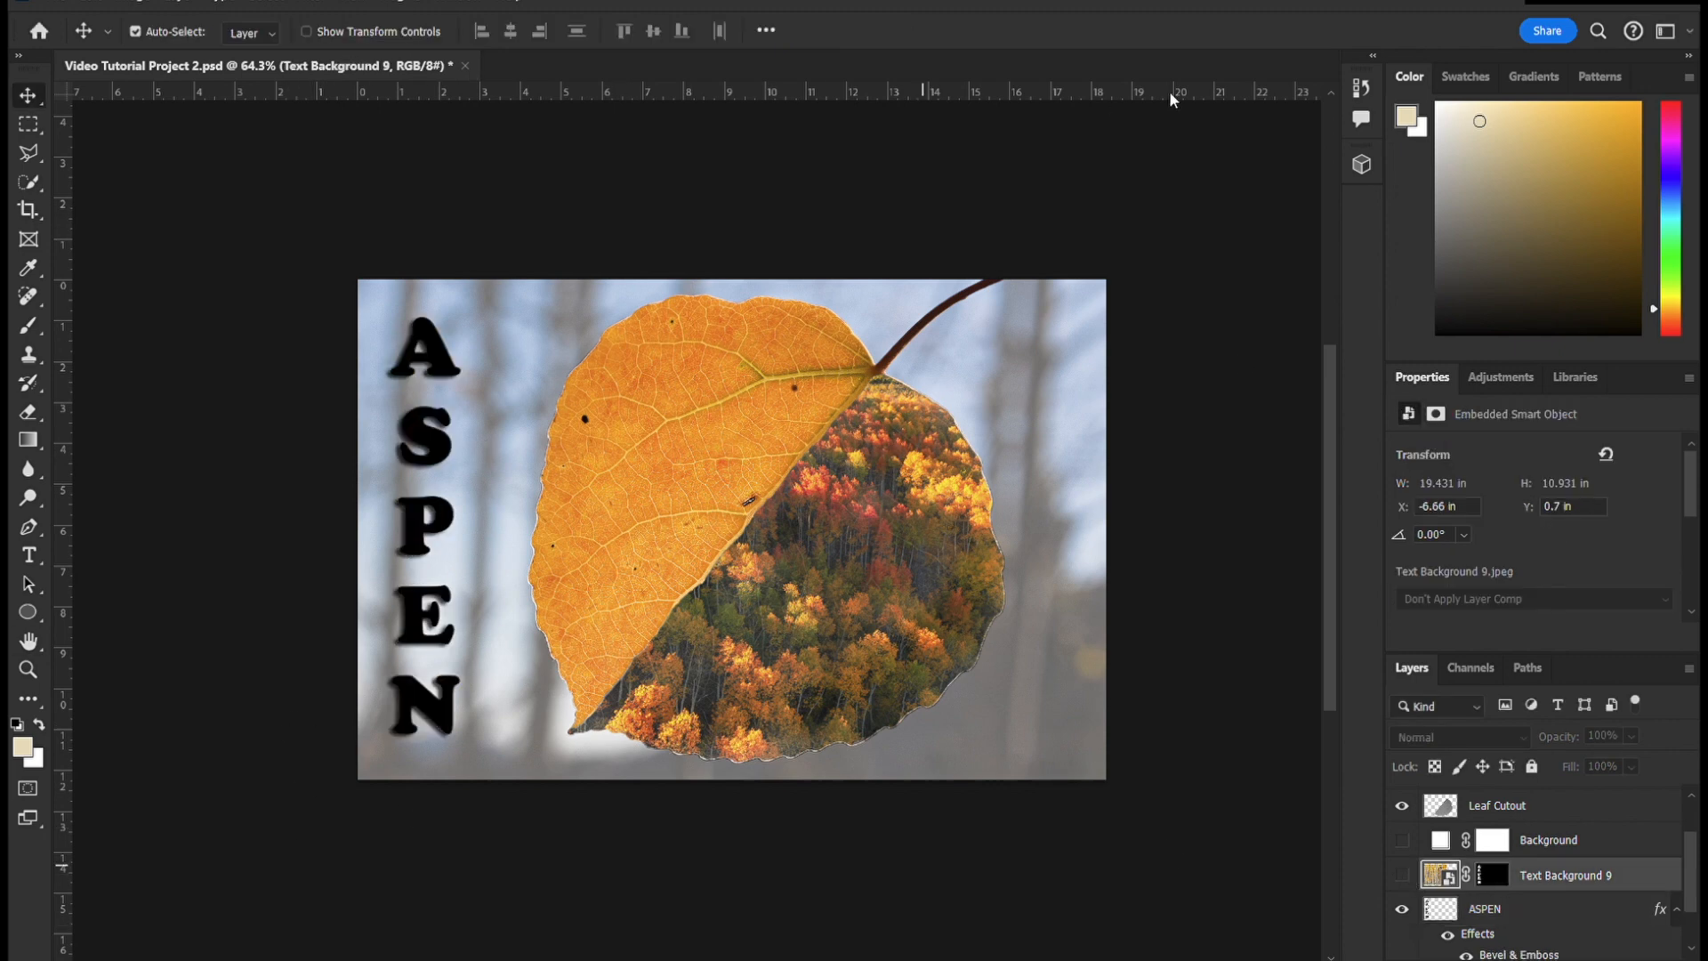
- Move the ASPEN lettering slightly right, to X 1.17 in
click(427, 525)
drag(424, 518, 440, 518)
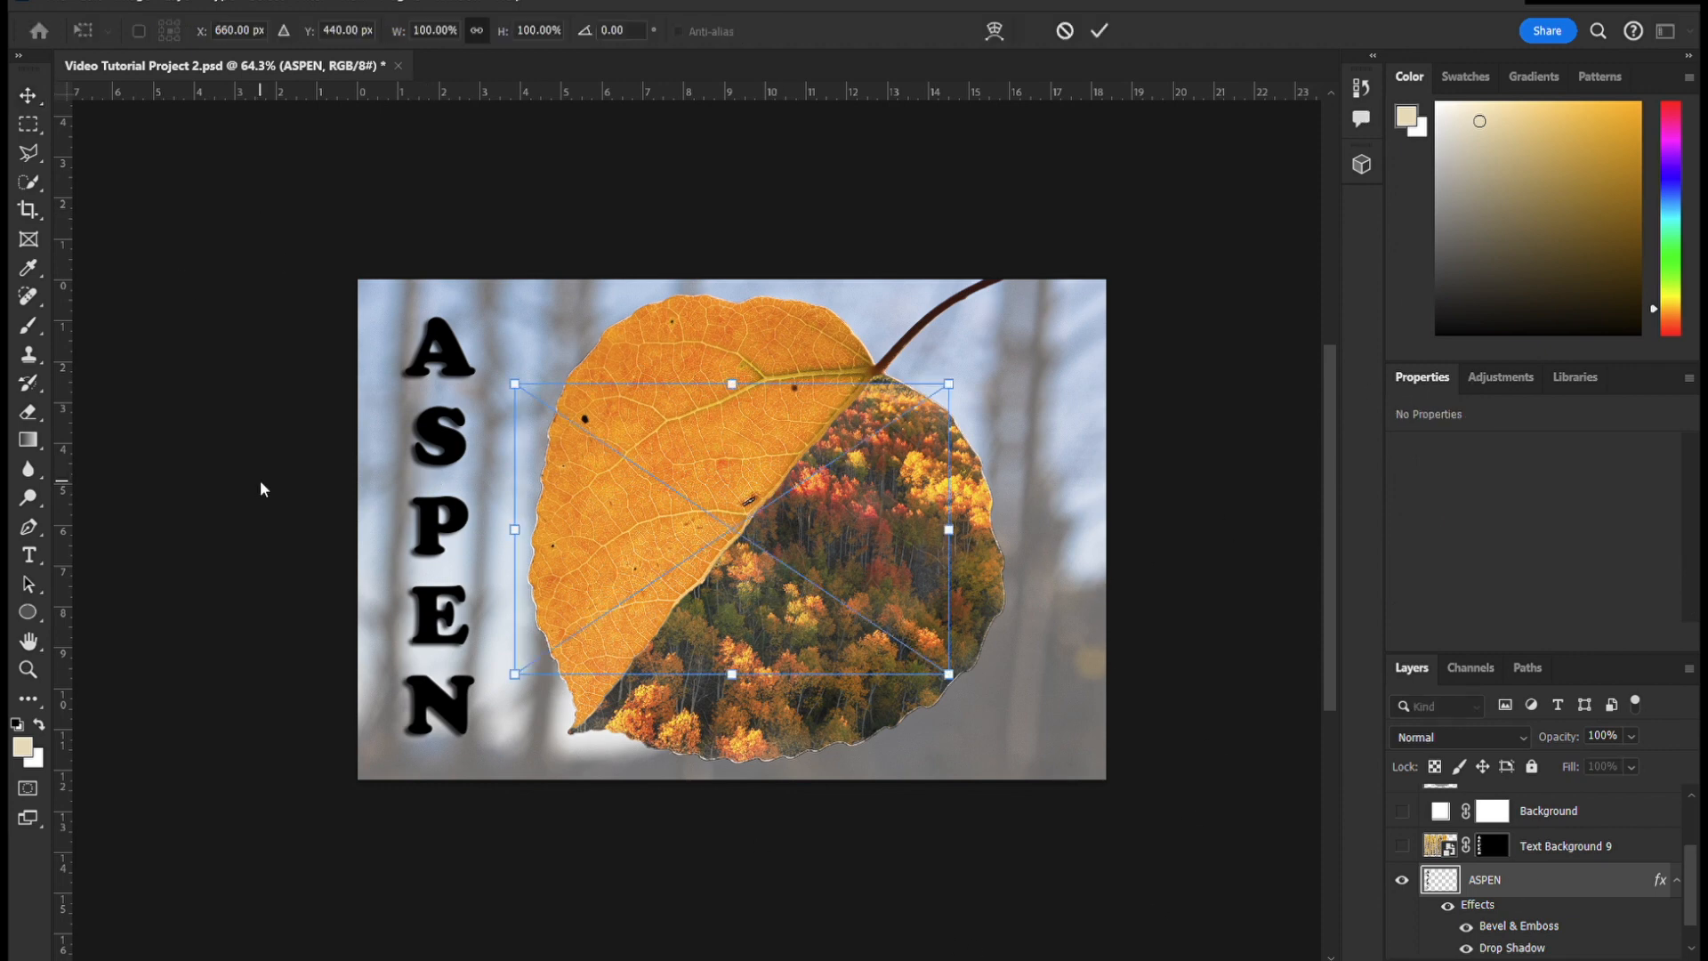
key(Return)
- With the leaf and Background layers hidden, place the Text Background 6 birch image and stack it above the ASPEN layer
scroll(1530, 881, down, 2)
click(1404, 943)
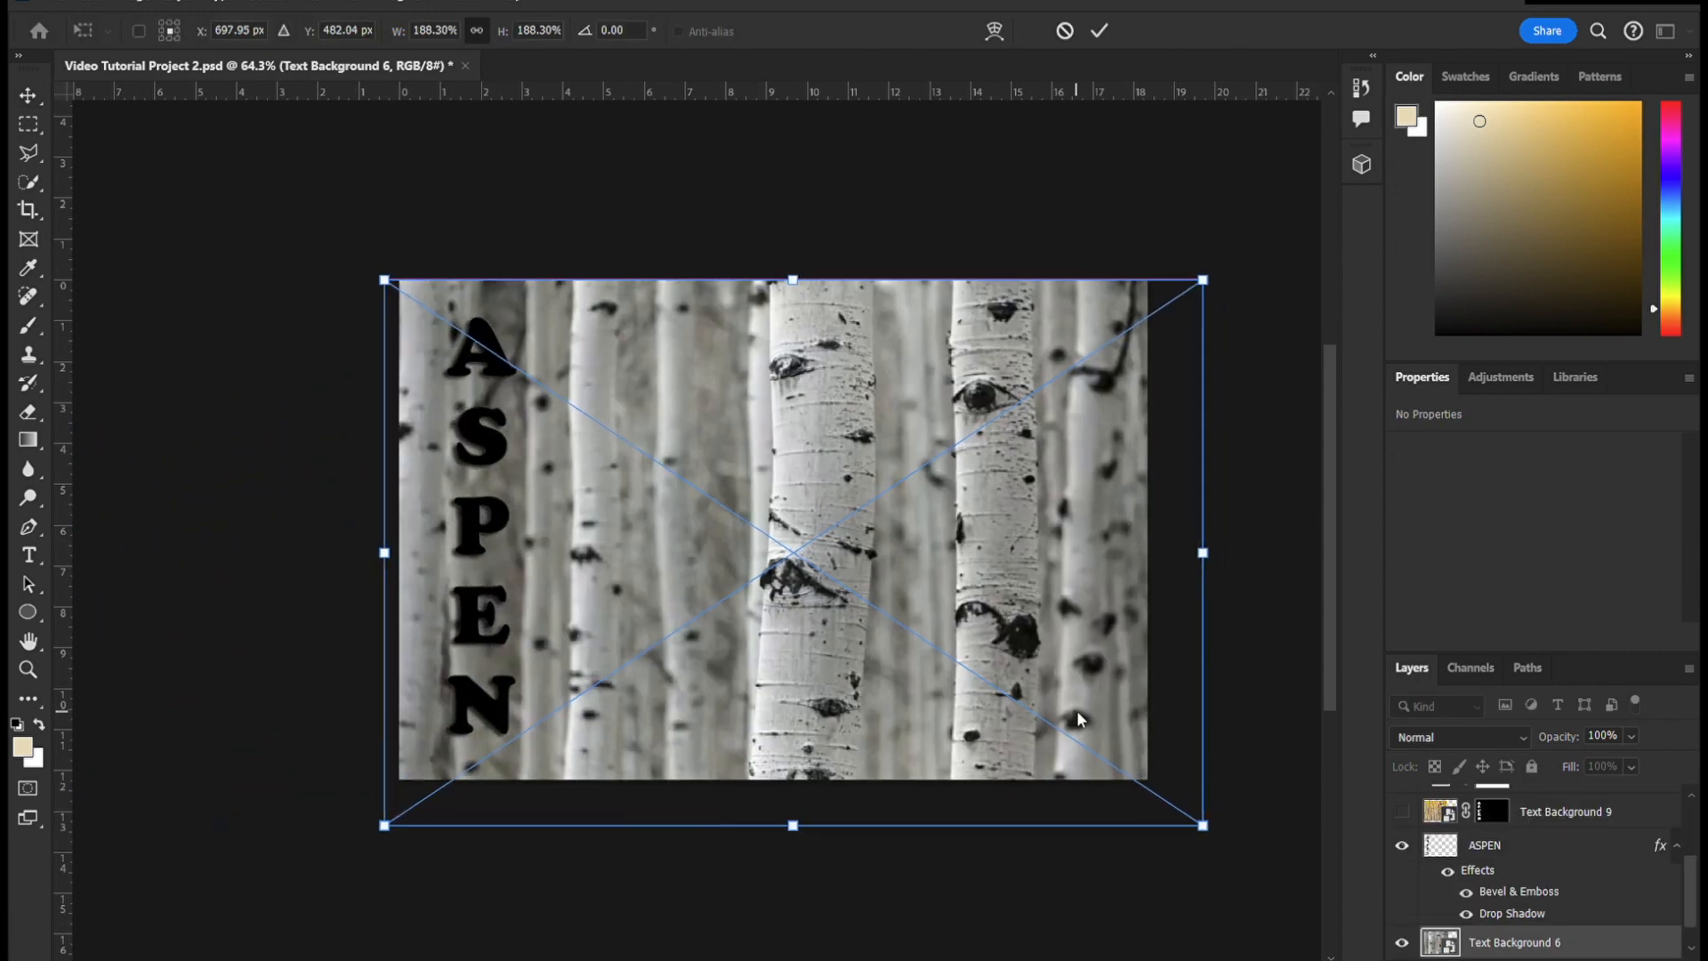
key(Return)
click(1443, 850)
ctrl+click(1443, 850)
drag(1615, 948, 1571, 848)
click(1512, 959)
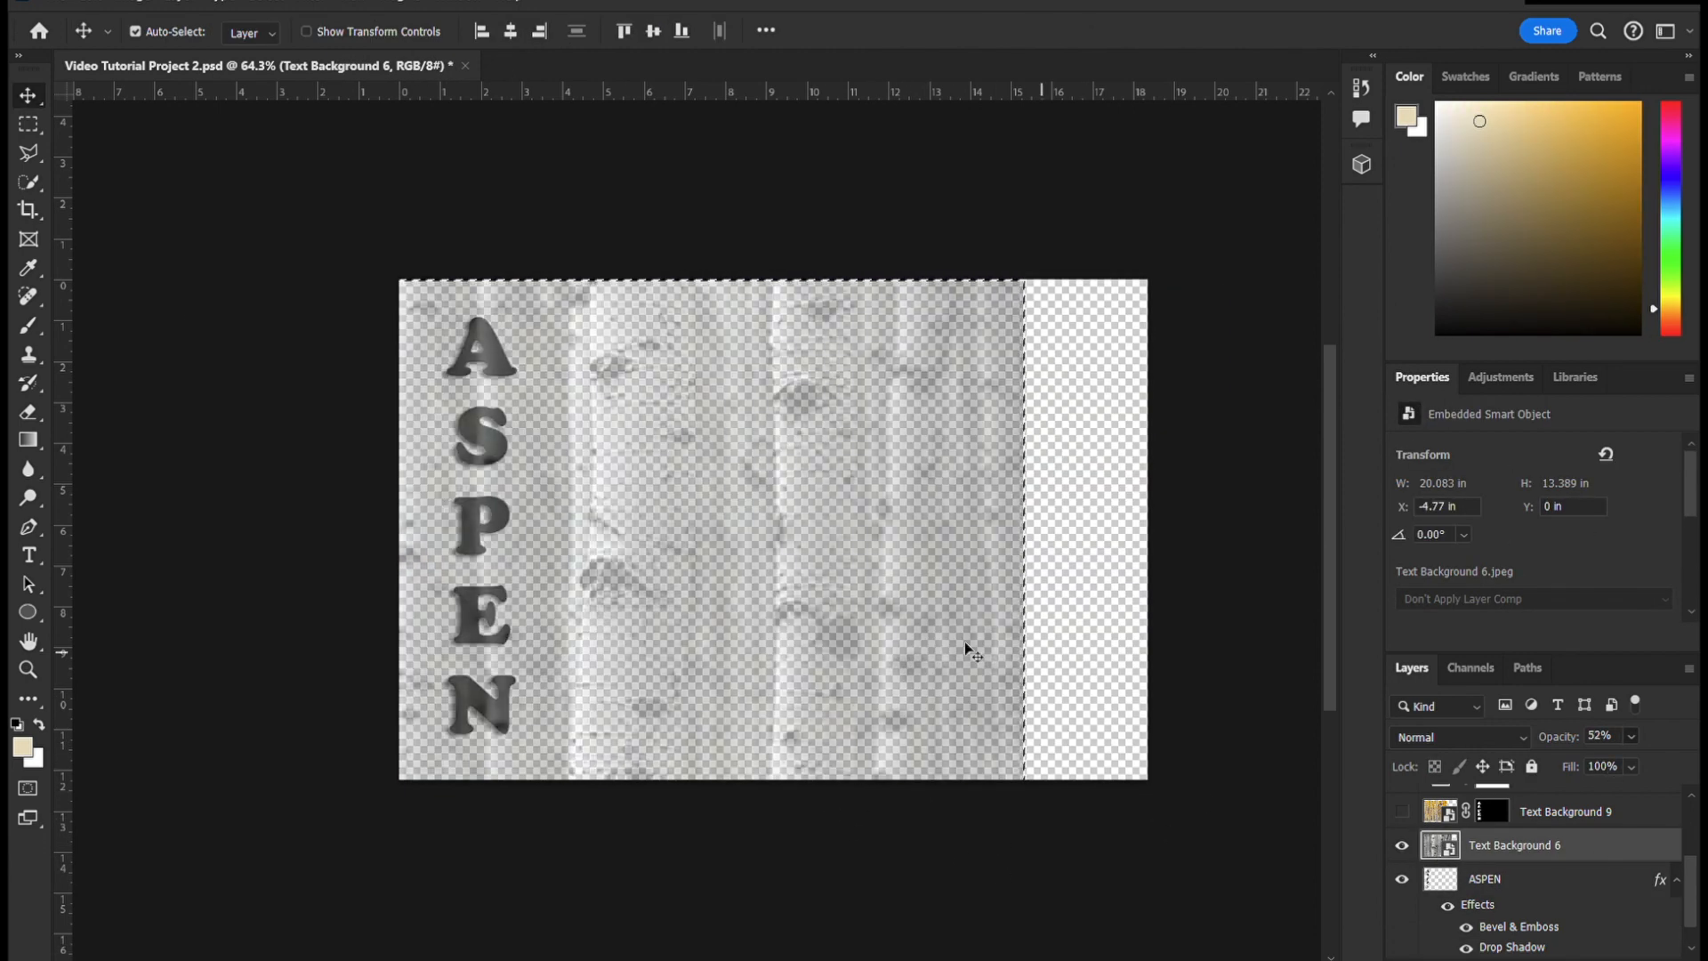
- Shrink Text Background 6 at 52% opacity to about 4.25 by 2.83 in and position it over the letter P
drag(965, 649, 812, 649)
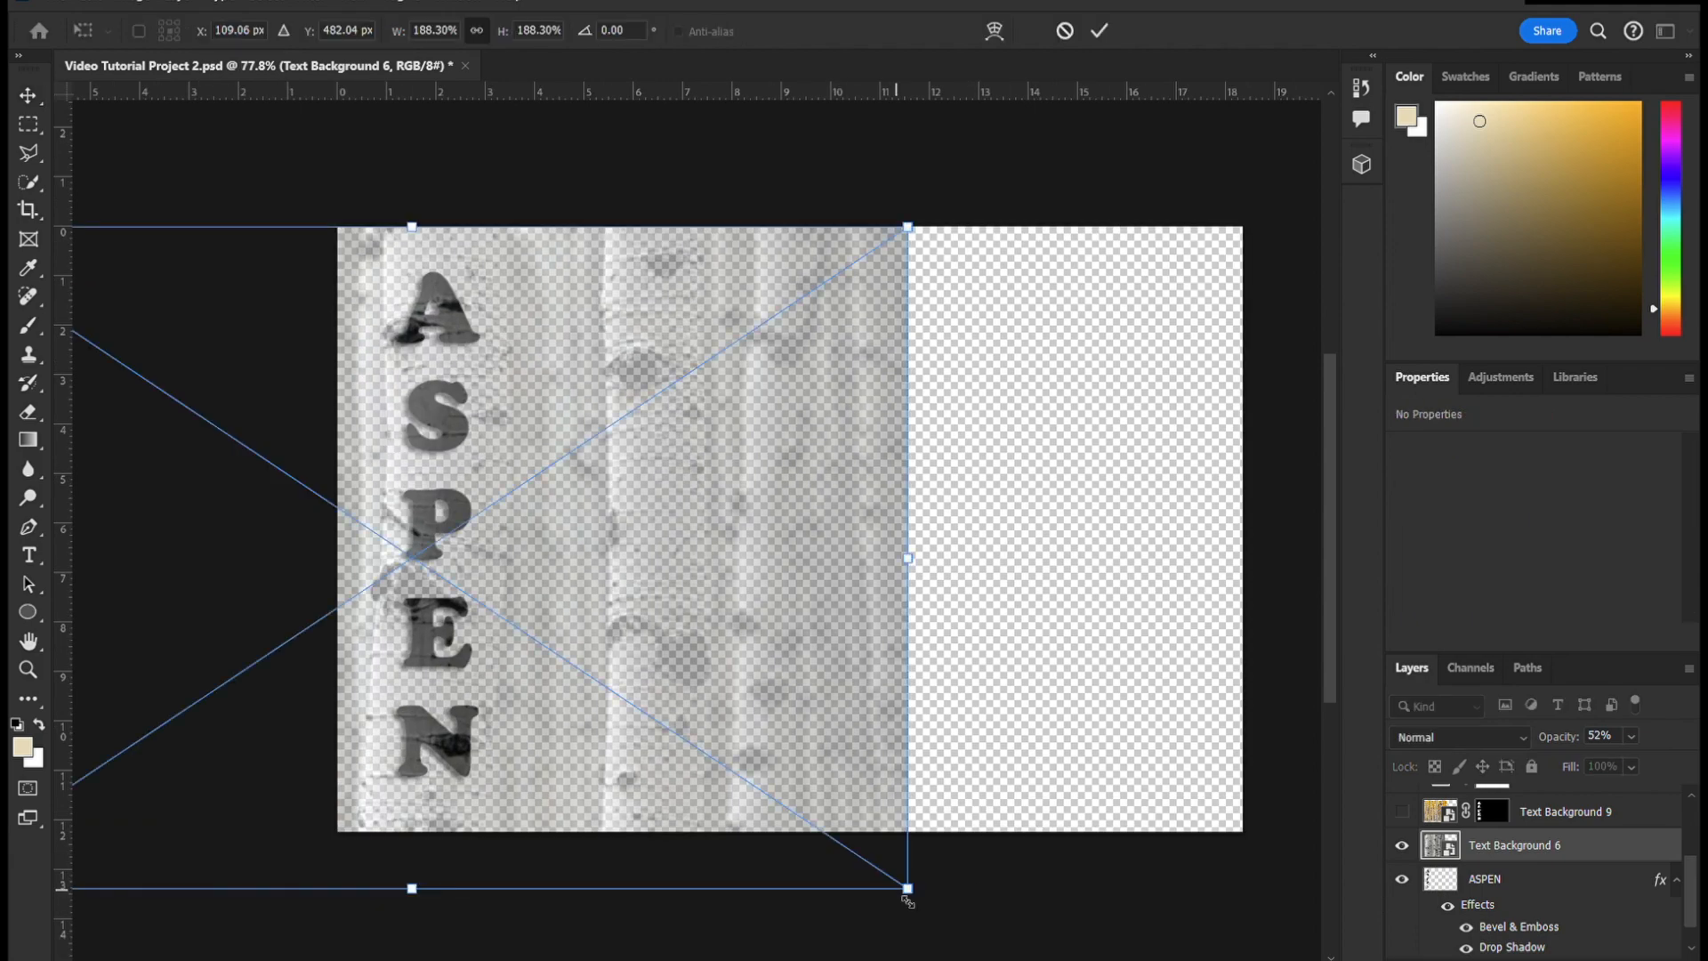
drag(907, 902, 290, 485)
drag(95, 357, 442, 335)
scroll(387, 257, up, 7)
drag(870, 650, 707, 543)
drag(369, 344, 560, 753)
drag(897, 944, 748, 845)
drag(675, 744, 725, 815)
scroll(659, 793, down, 3)
key(Return)
- Select the letter P on the ASPEN layer with the Magic Wand
click(1485, 880)
right_click(29, 183)
click(116, 233)
click(458, 623)
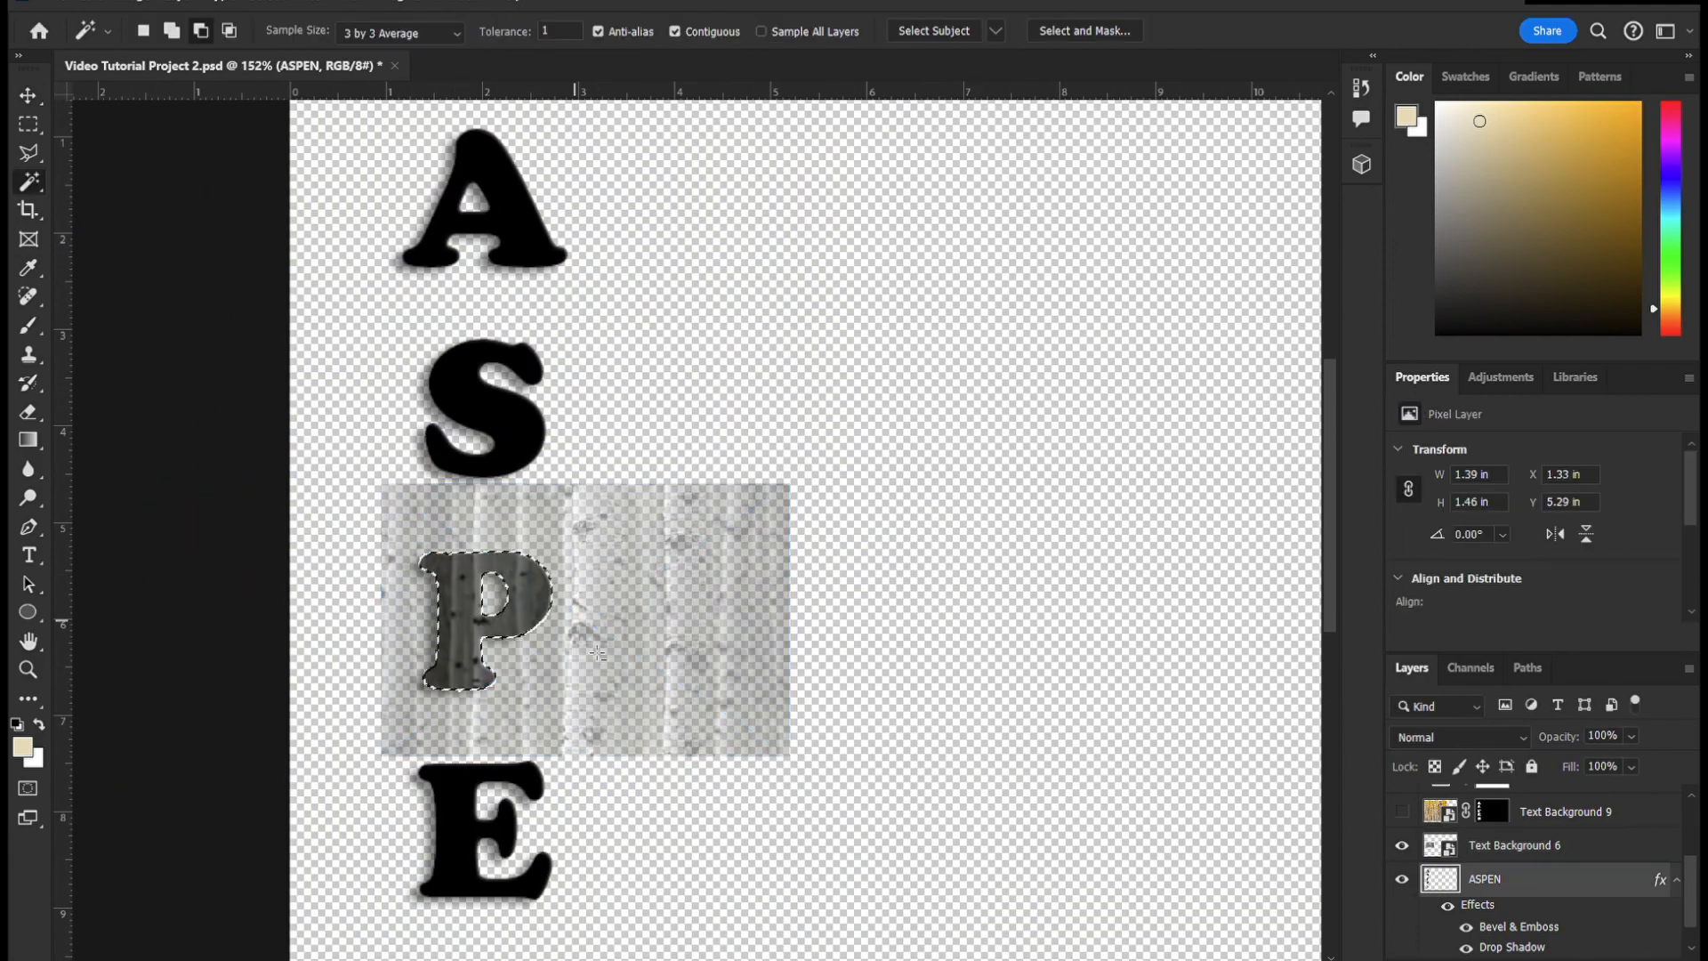
- Rename the Text Background 6 layer as Text Background P
click(1601, 855)
double_click(1516, 845)
drag(1555, 845, 1614, 840)
key(BackSpace)
text(P)
key(Return)
- Mask Text Background P to the P selection and set its opacity to 68%
click(1513, 960)
click(1631, 736)
mouse_move(1621, 764)
mouse_down()
mouse_move(1680, 769)
mouse_move(1642, 767)
mouse_up()
- Preview the birch-filled P against the Background photo, hide the photo again, and set Text Background P to 100% opacity
scroll(1530, 890, down, 1)
click(1403, 943)
scroll(1246, 872, down, 3)
scroll(1068, 783, up, 2)
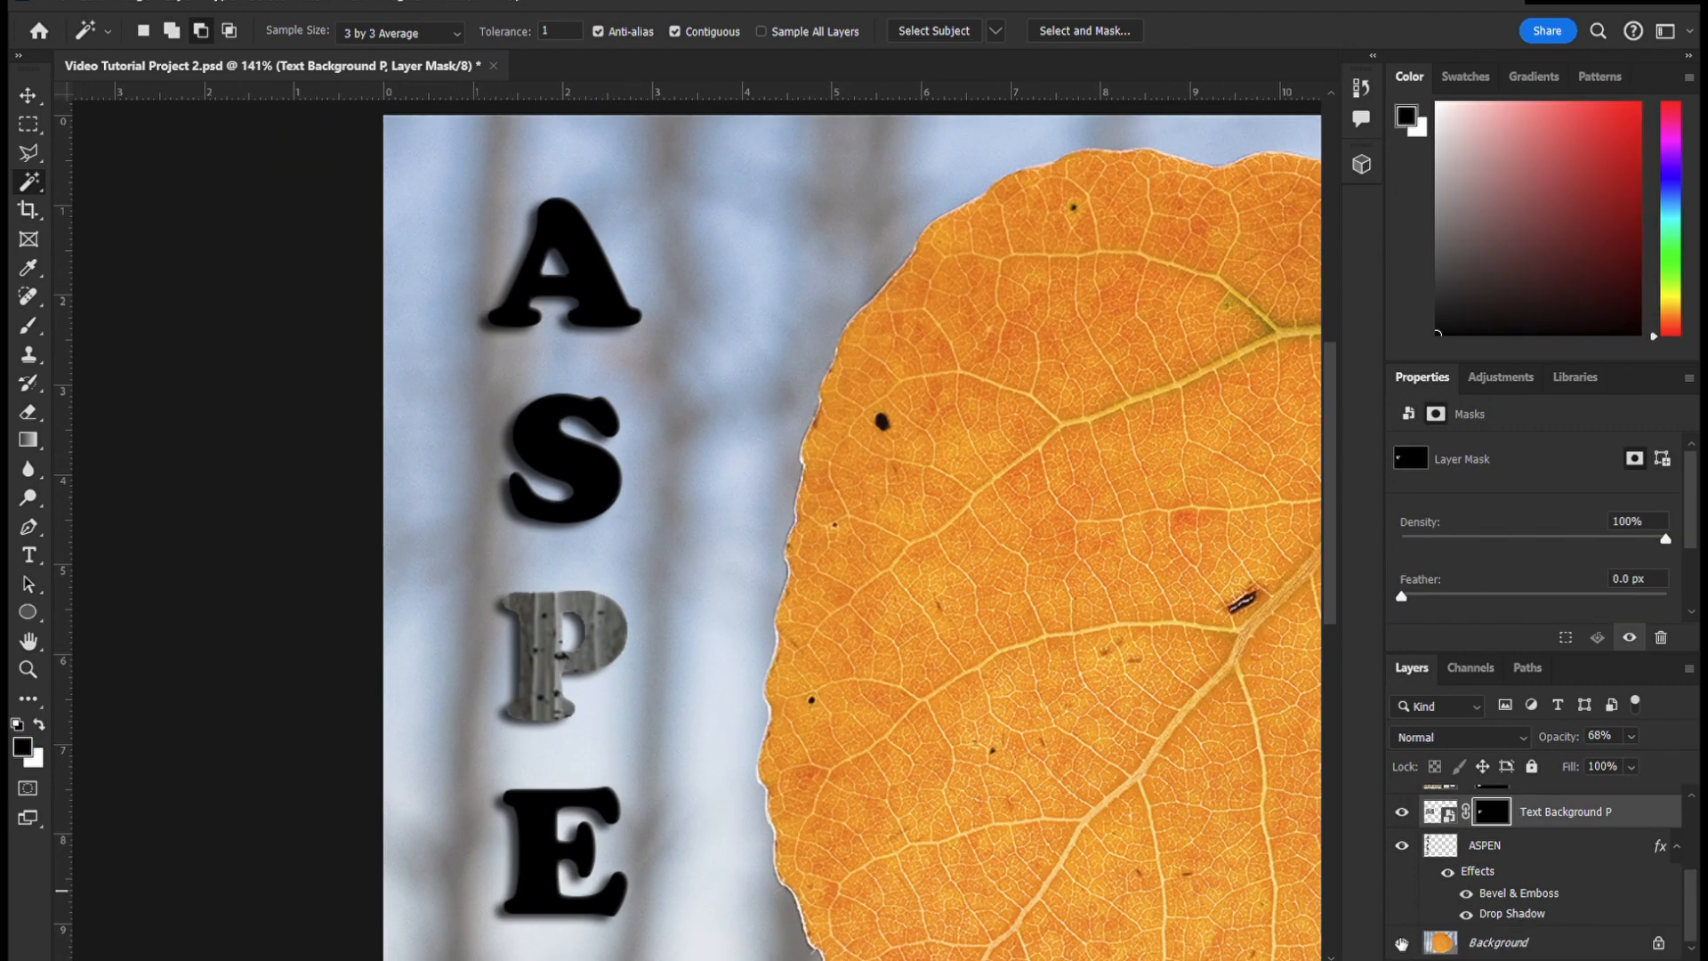
click(1402, 943)
scroll(1597, 878, up, 1)
scroll(1602, 907, down, 2)
scroll(643, 500, up, 2)
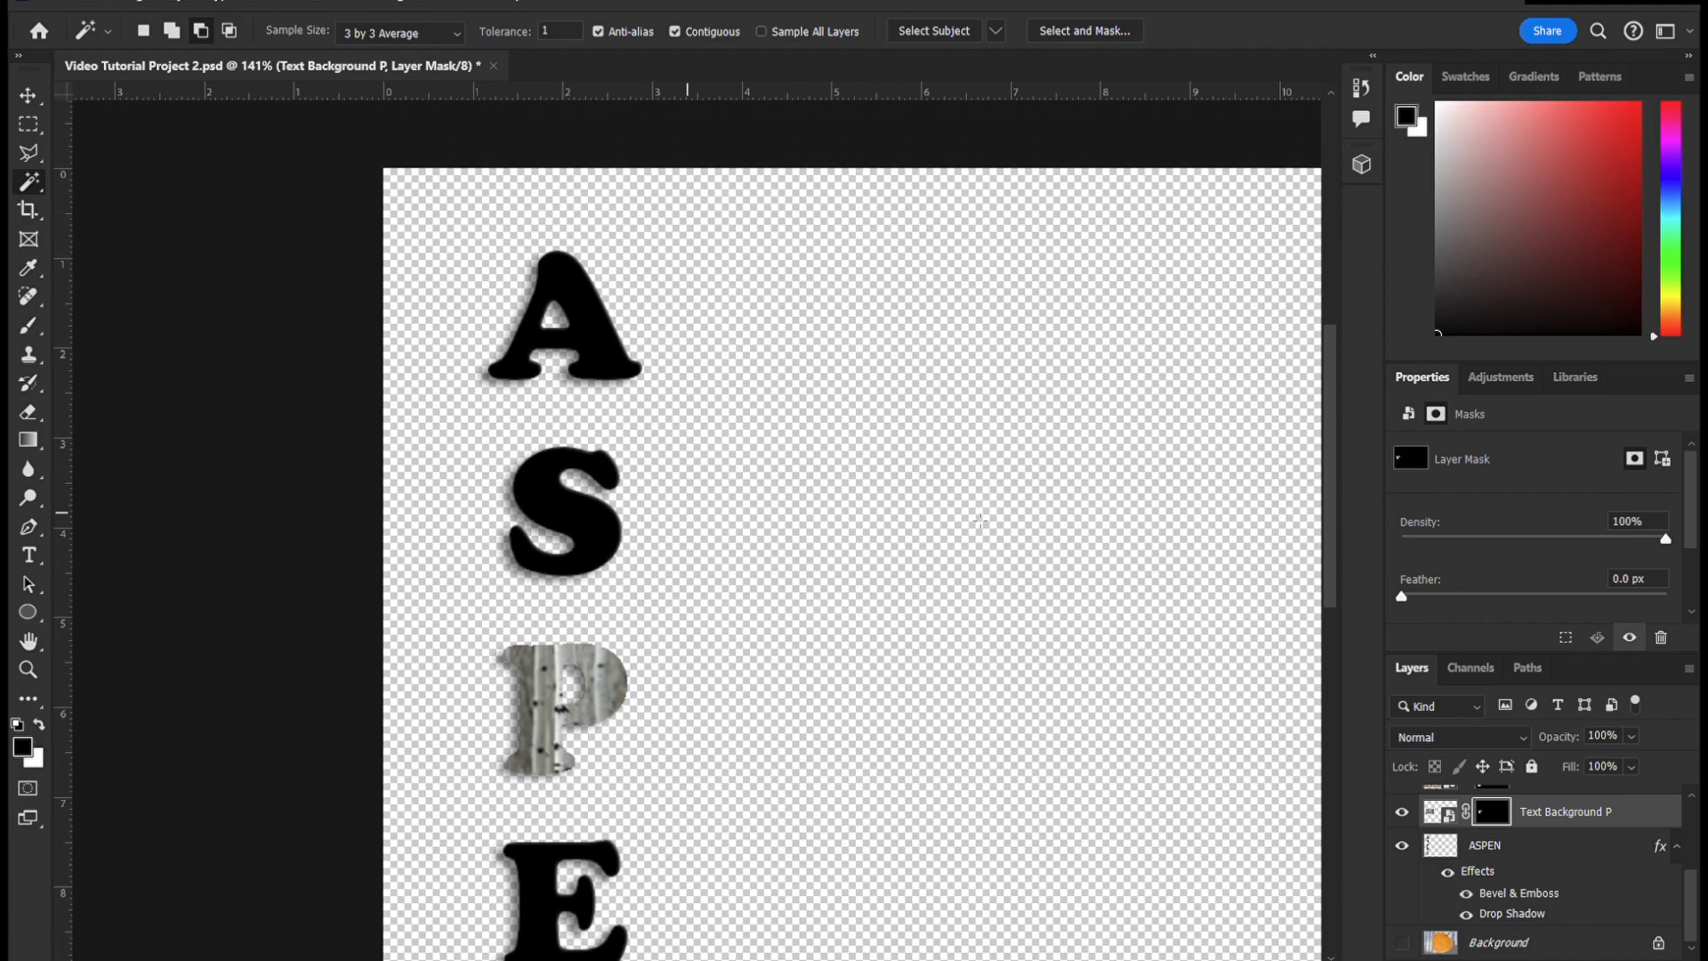
- Show Text Background 9 in place of Text Background P and rename it Text Background A
scroll(1602, 877, up, 2)
click(1656, 856)
shift+click(1492, 846)
click(1402, 846)
scroll(1157, 759, down, 7)
click(1402, 880)
double_click(1566, 846)
text(Text Background Av45)
- Reposition the semi-transparent Text Background A image over the letter A and disable its layer mask
key(ctrl+t)
key(Return)
click(1495, 848)
shift+click(1494, 848)
scroll(1531, 877, down, 1)
- Select the letter A on the ASPEN layer with the Magic Wand
click(1537, 883)
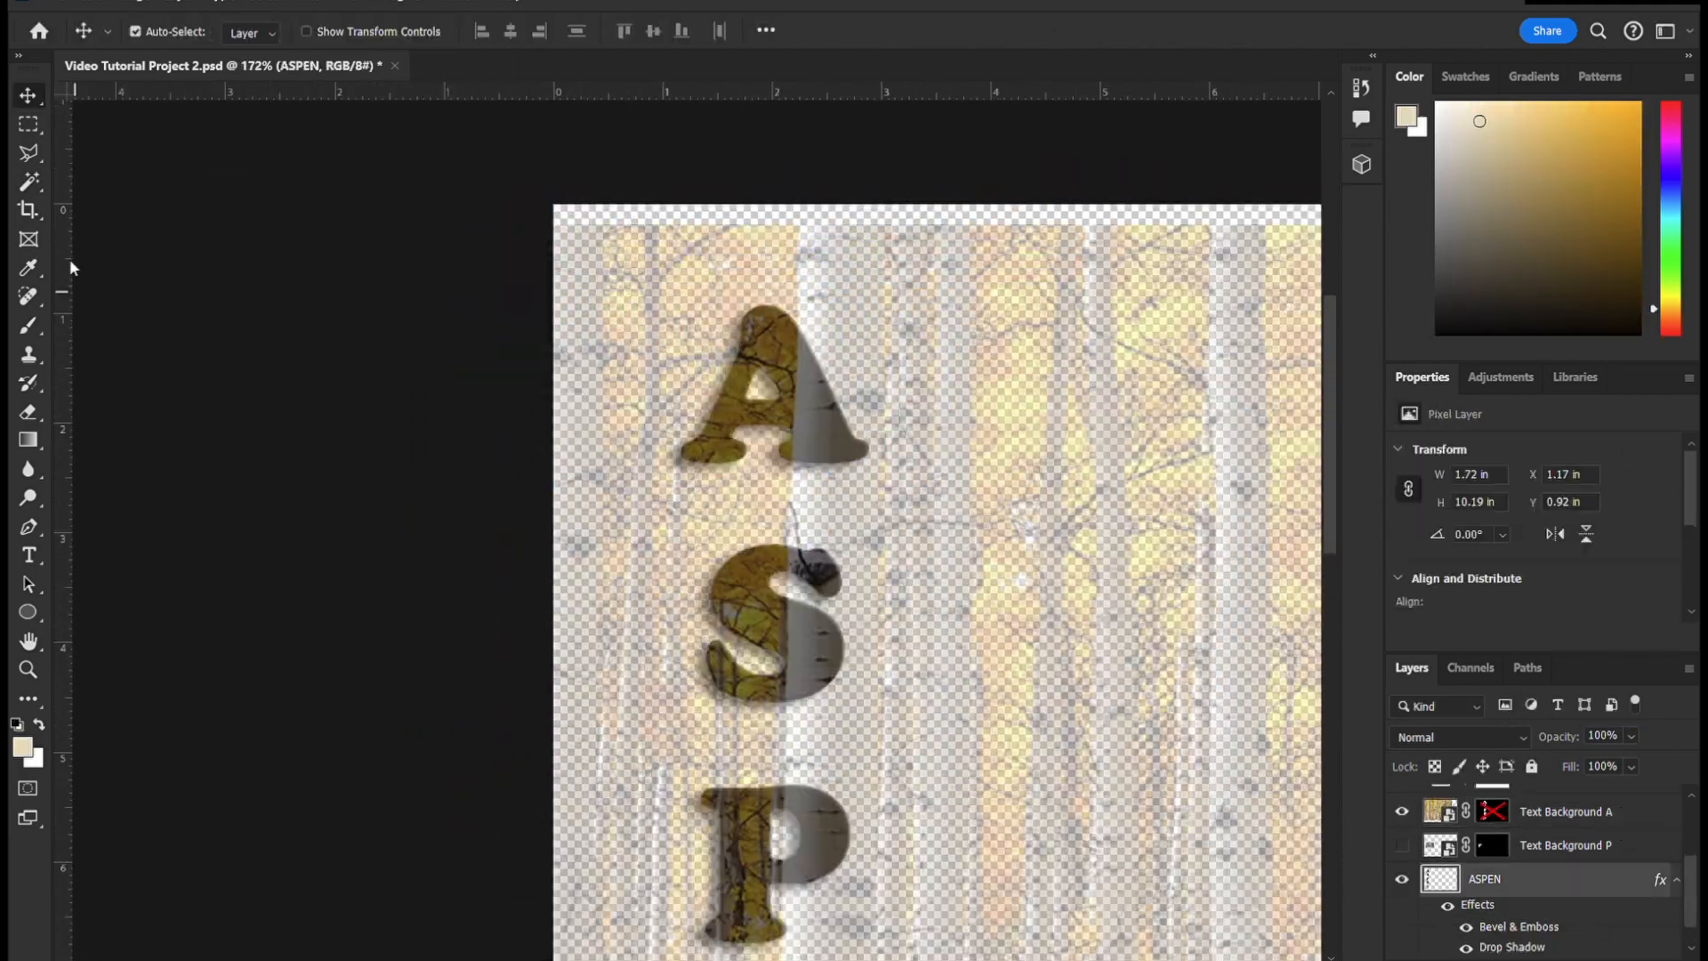
key(w)
click(814, 419)
- Mask Text Background A to the selected letter A and show the Text Background P layer again
click(1567, 812)
right_click(1495, 811)
click(1652, 832)
scroll(873, 619, down, 2)
click(1403, 845)
click(1566, 846)
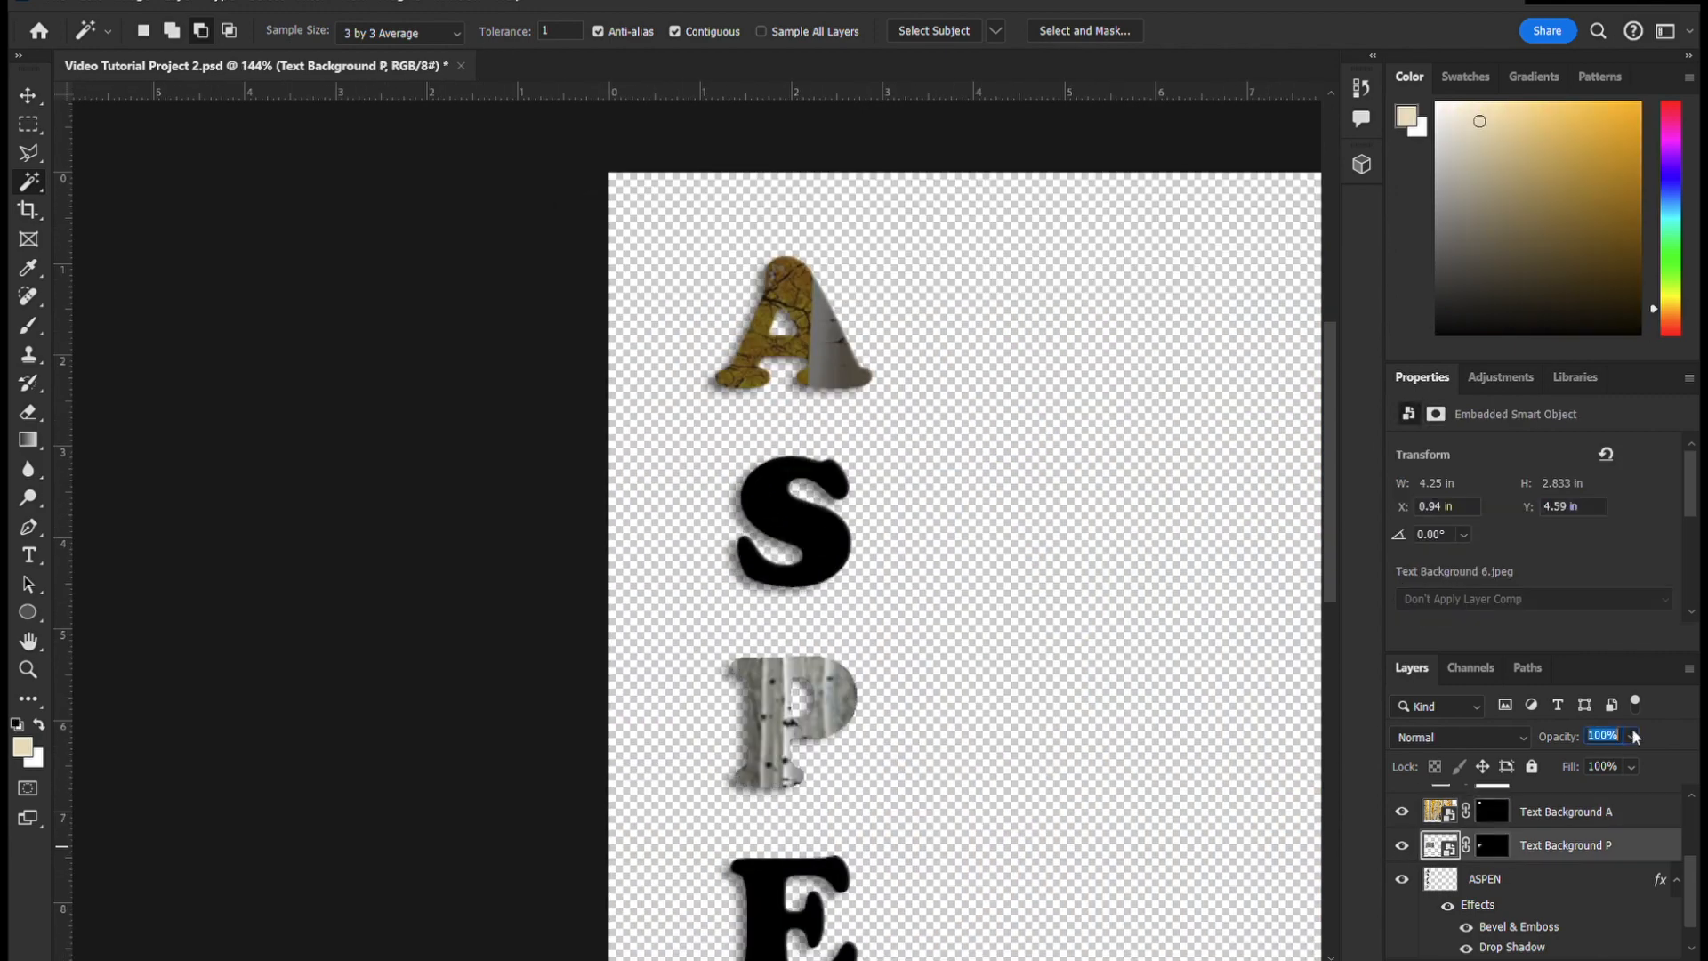
- Set the Text Background P layer's opacity to 60% and save the document
key(6)
scroll(993, 622, down, 2)
click(55, 3)
click(89, 290)
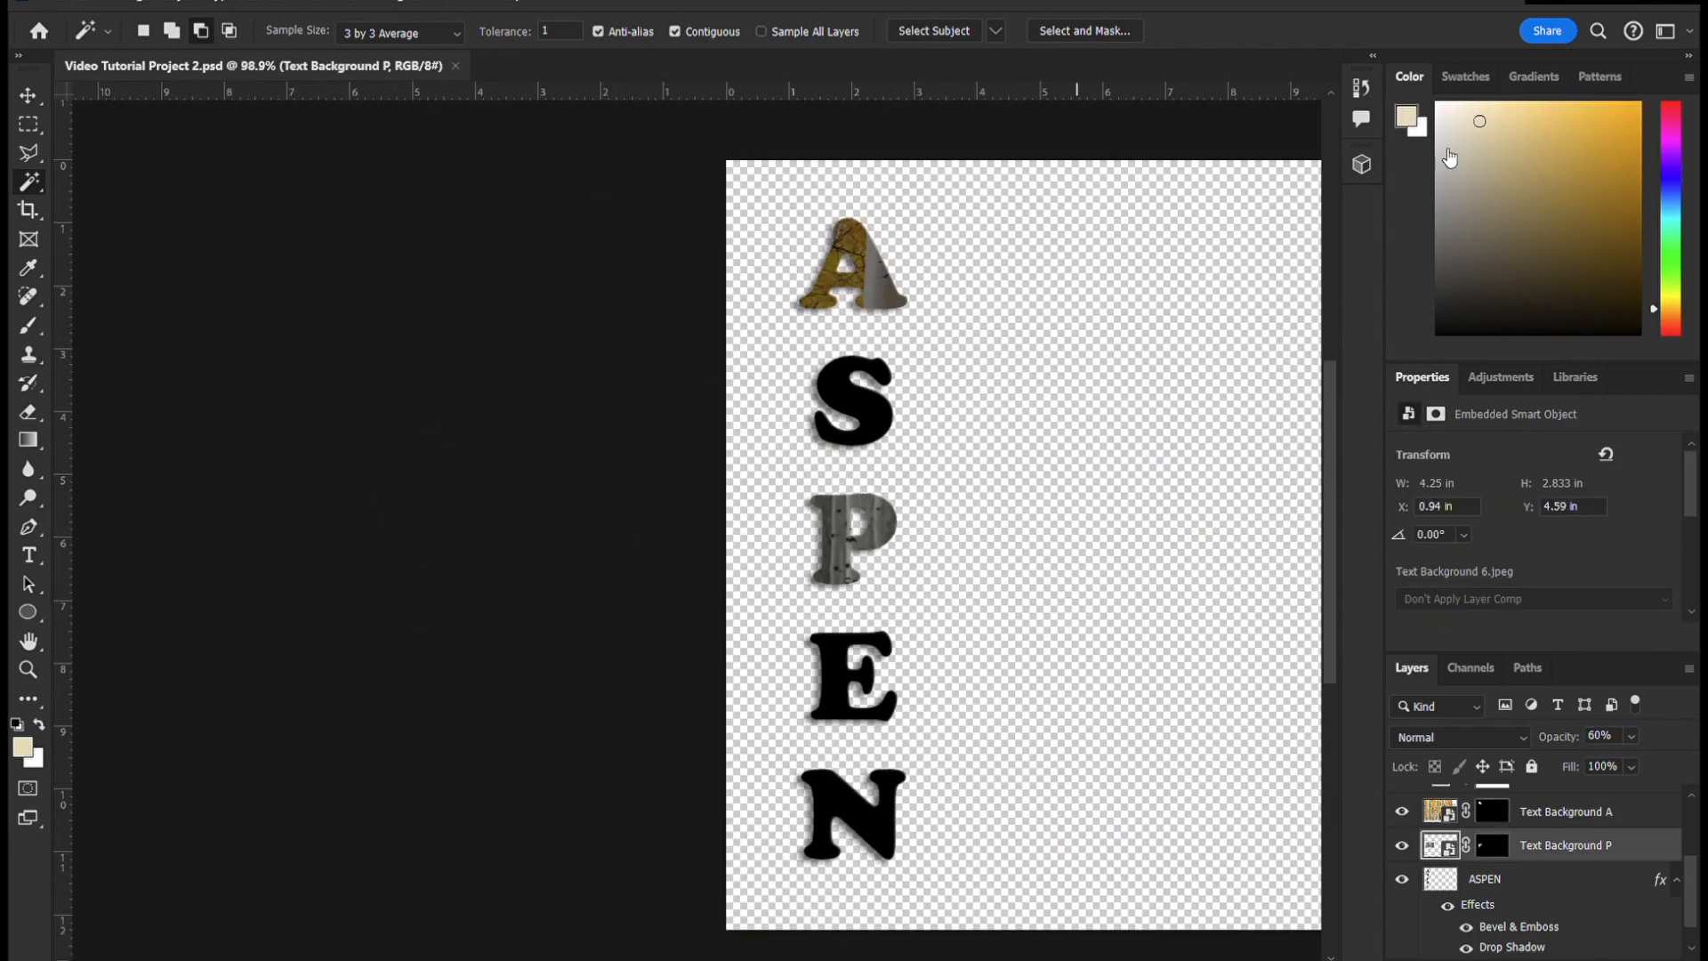
key(alt+period)
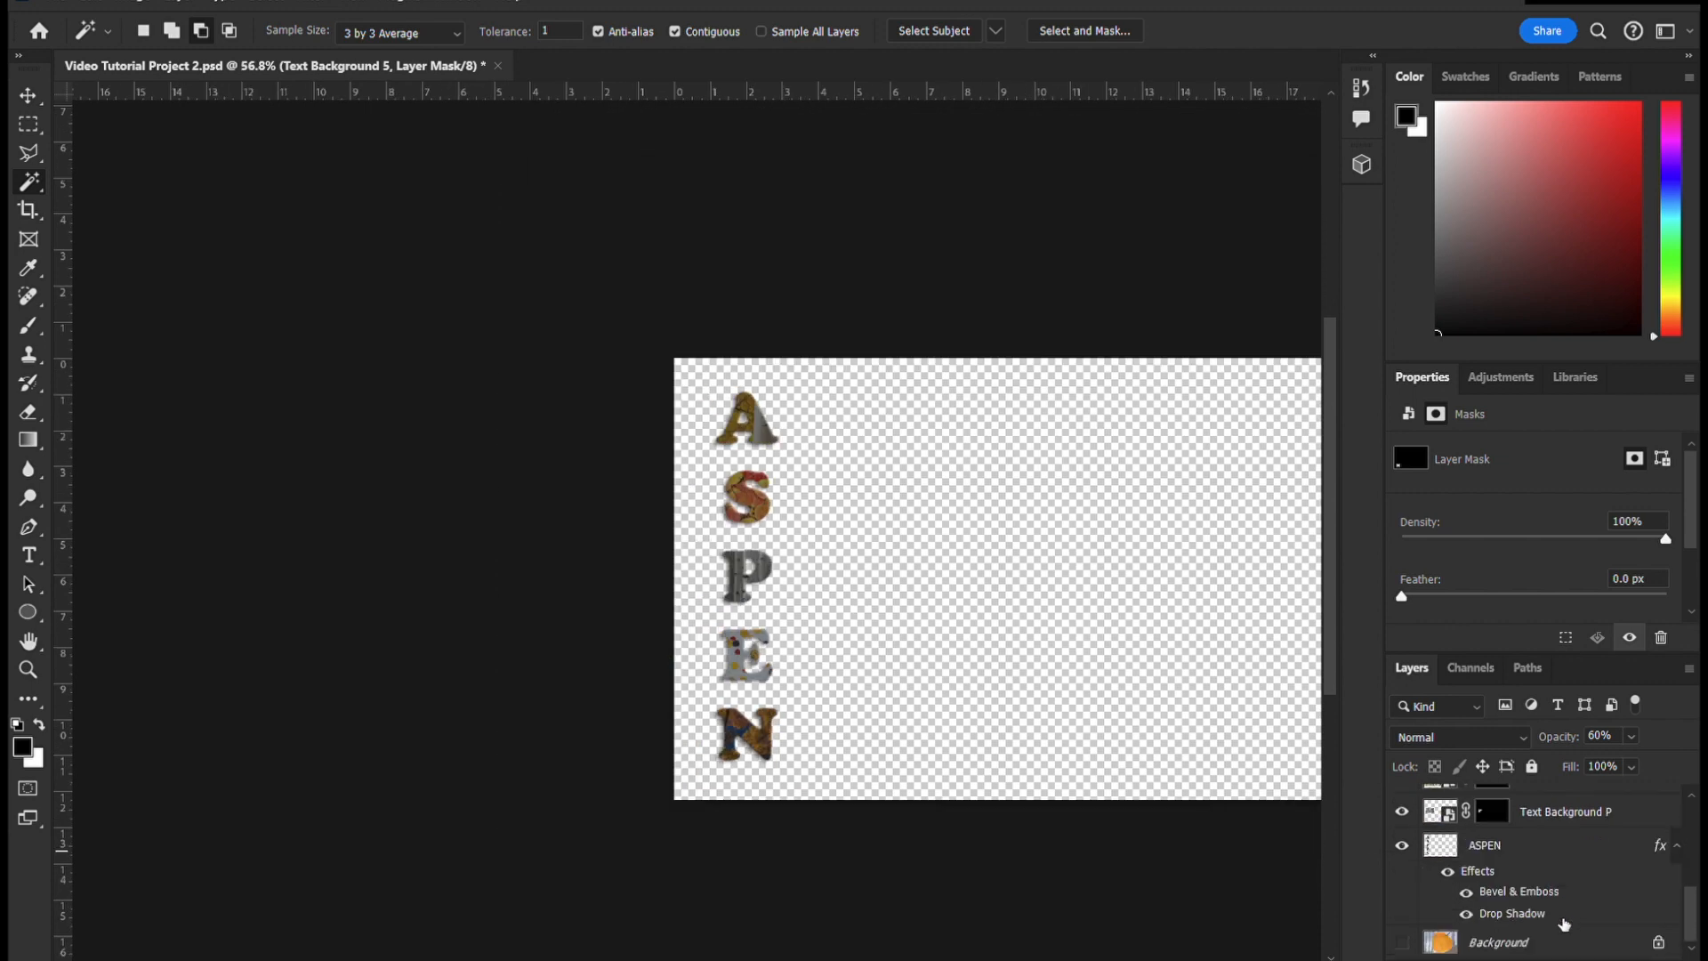
- Show the locked leaf Background, Leaf Cutout and Aspen Tree Landscape layers again behind the lettering
click(1403, 943)
scroll(1413, 897, up, 3)
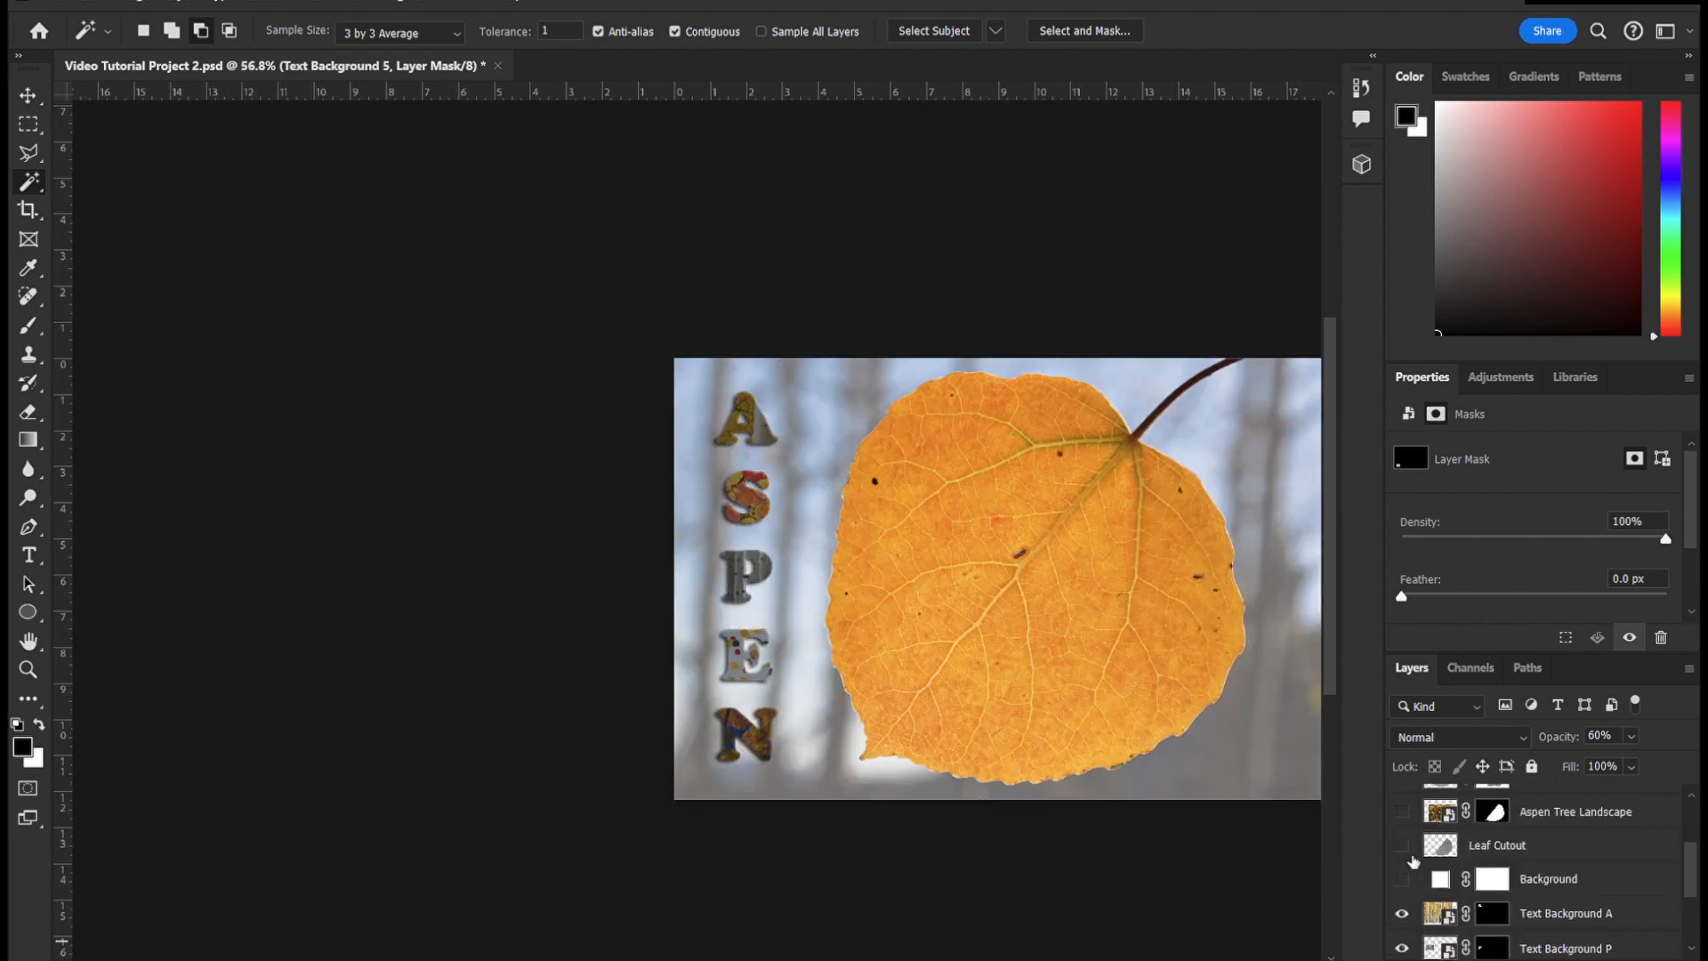
click(1403, 812)
scroll(1619, 881, up, 3)
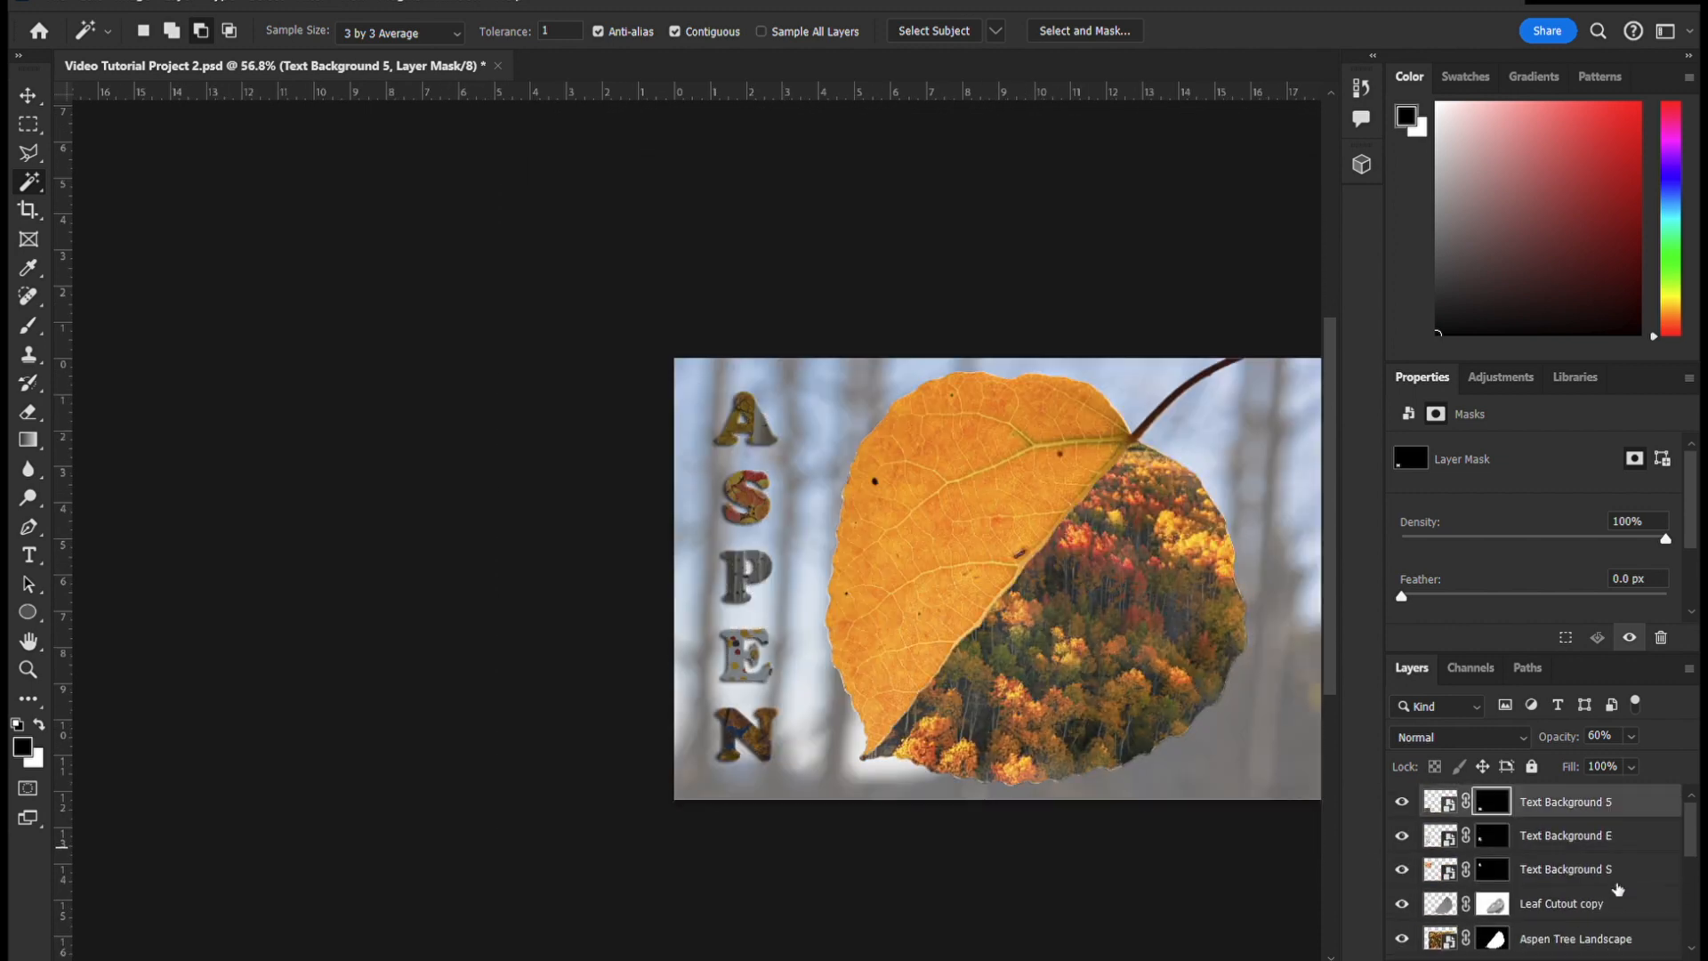
scroll(1551, 888, down, 1)
scroll(1288, 741, down, 3)
scroll(1291, 740, up, 1)
drag(801, 960, 971, 960)
scroll(433, 622, up, 1)
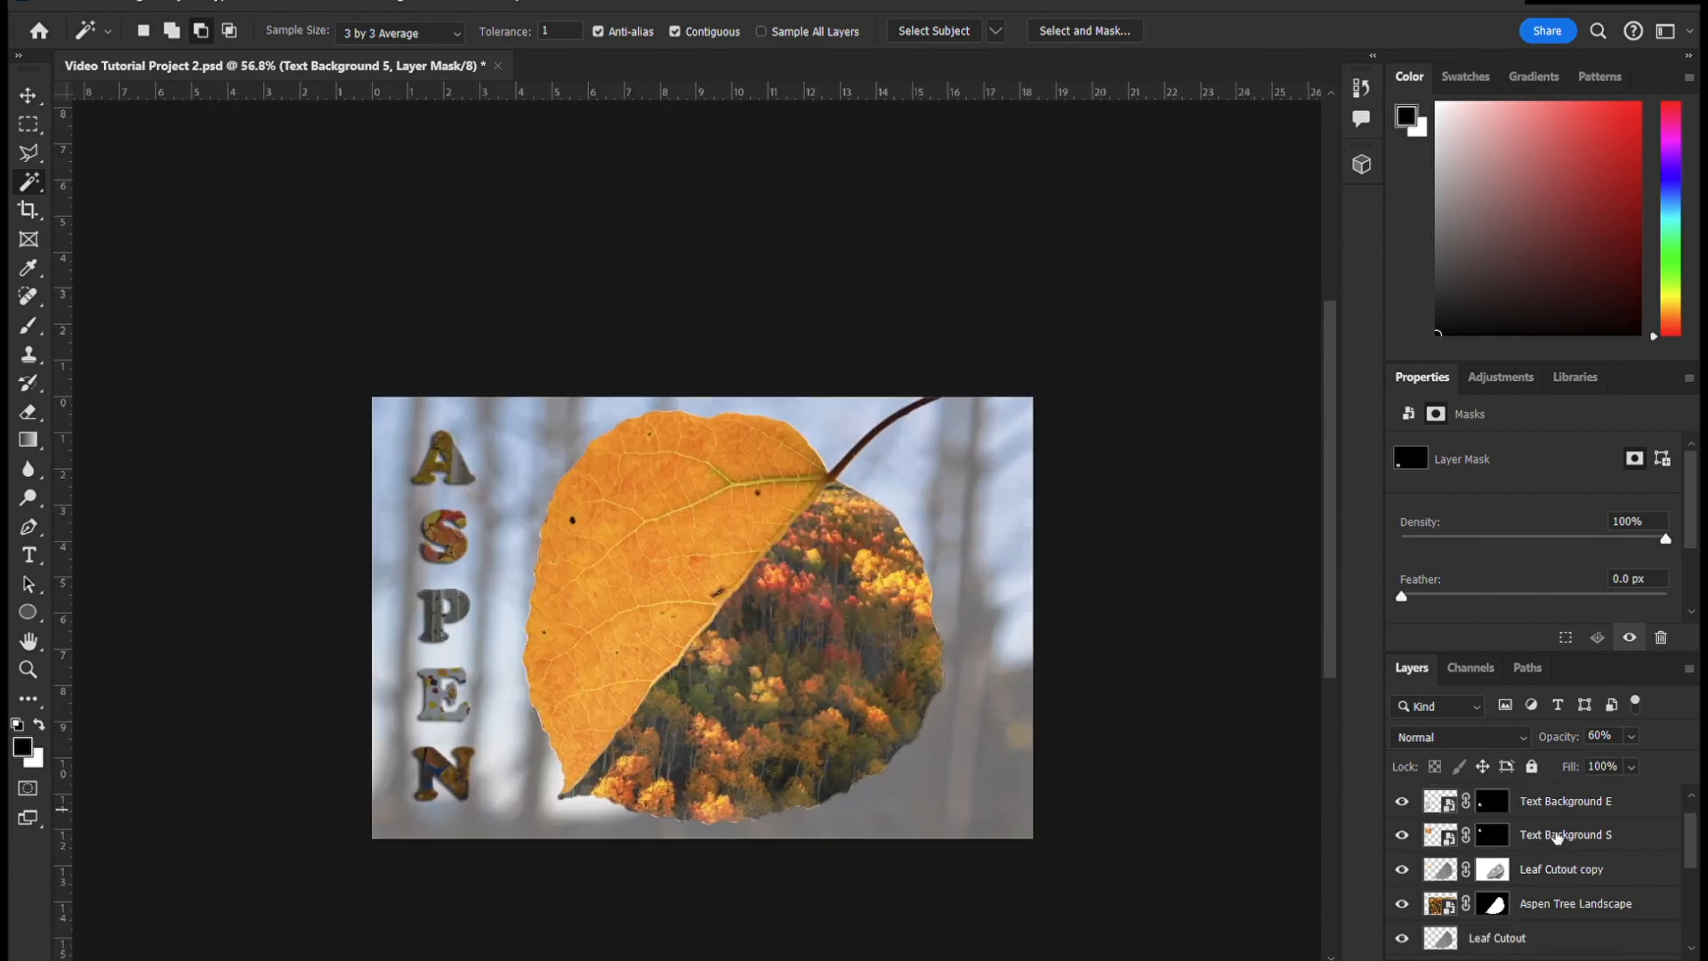
- Set the opacity of the Text Background E, Text Background S and Text Background 5 layers to 100%
click(1550, 806)
drag(1631, 737, 1701, 776)
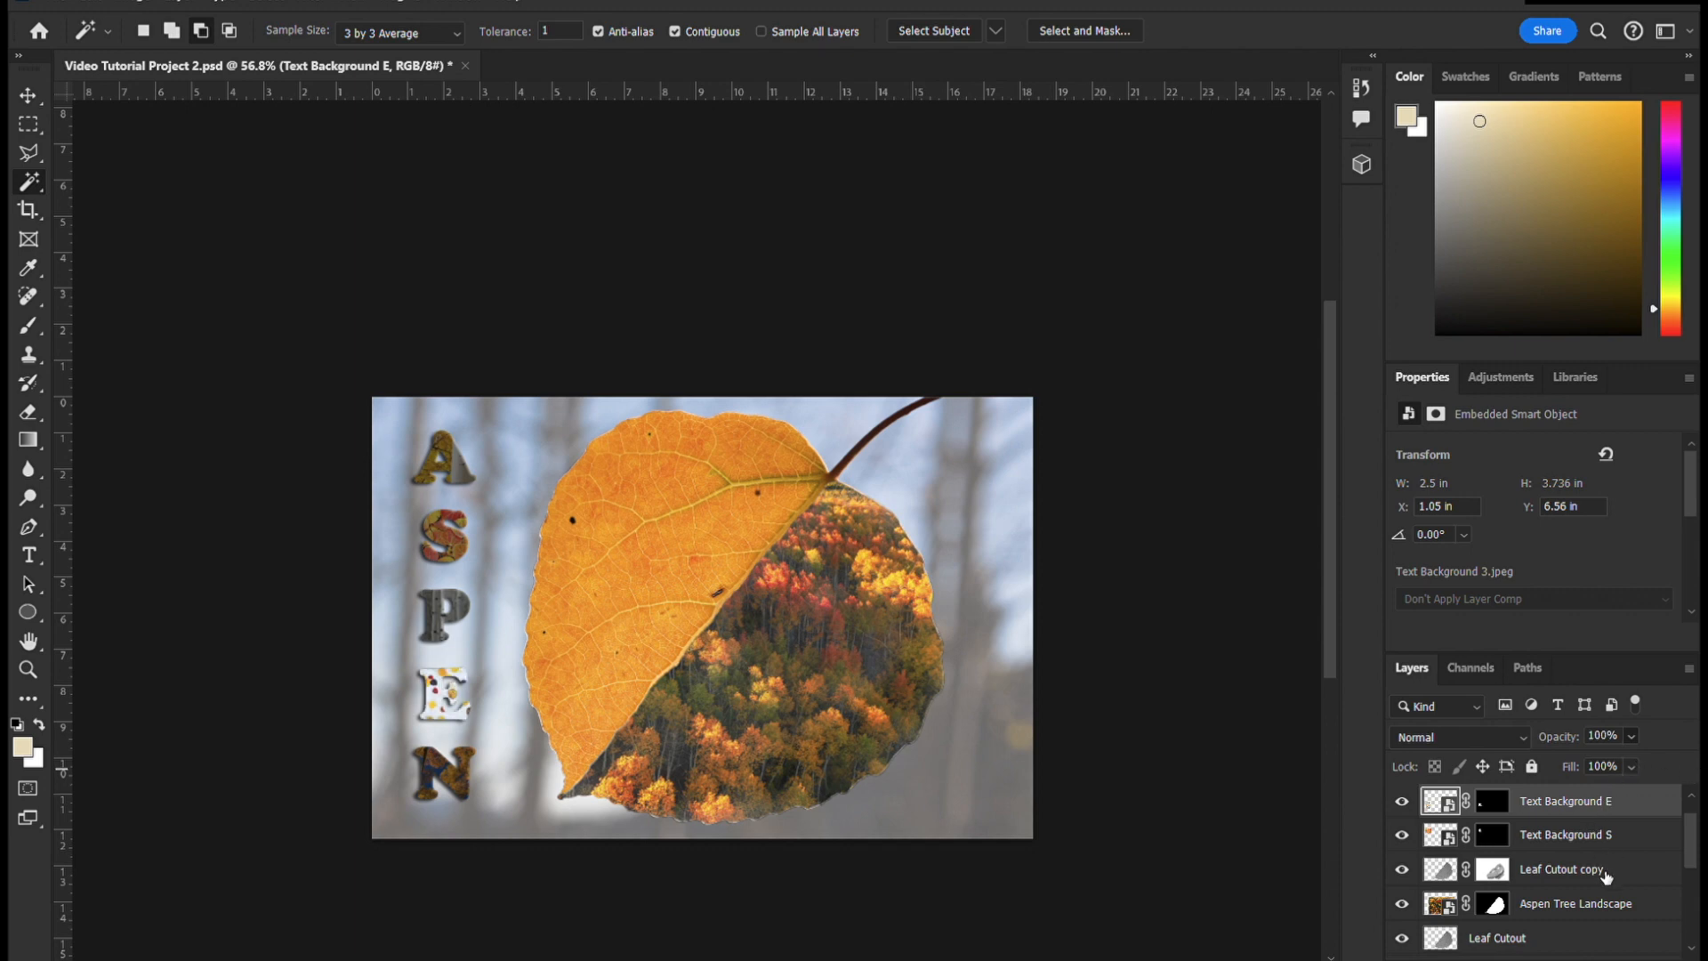
click(1622, 844)
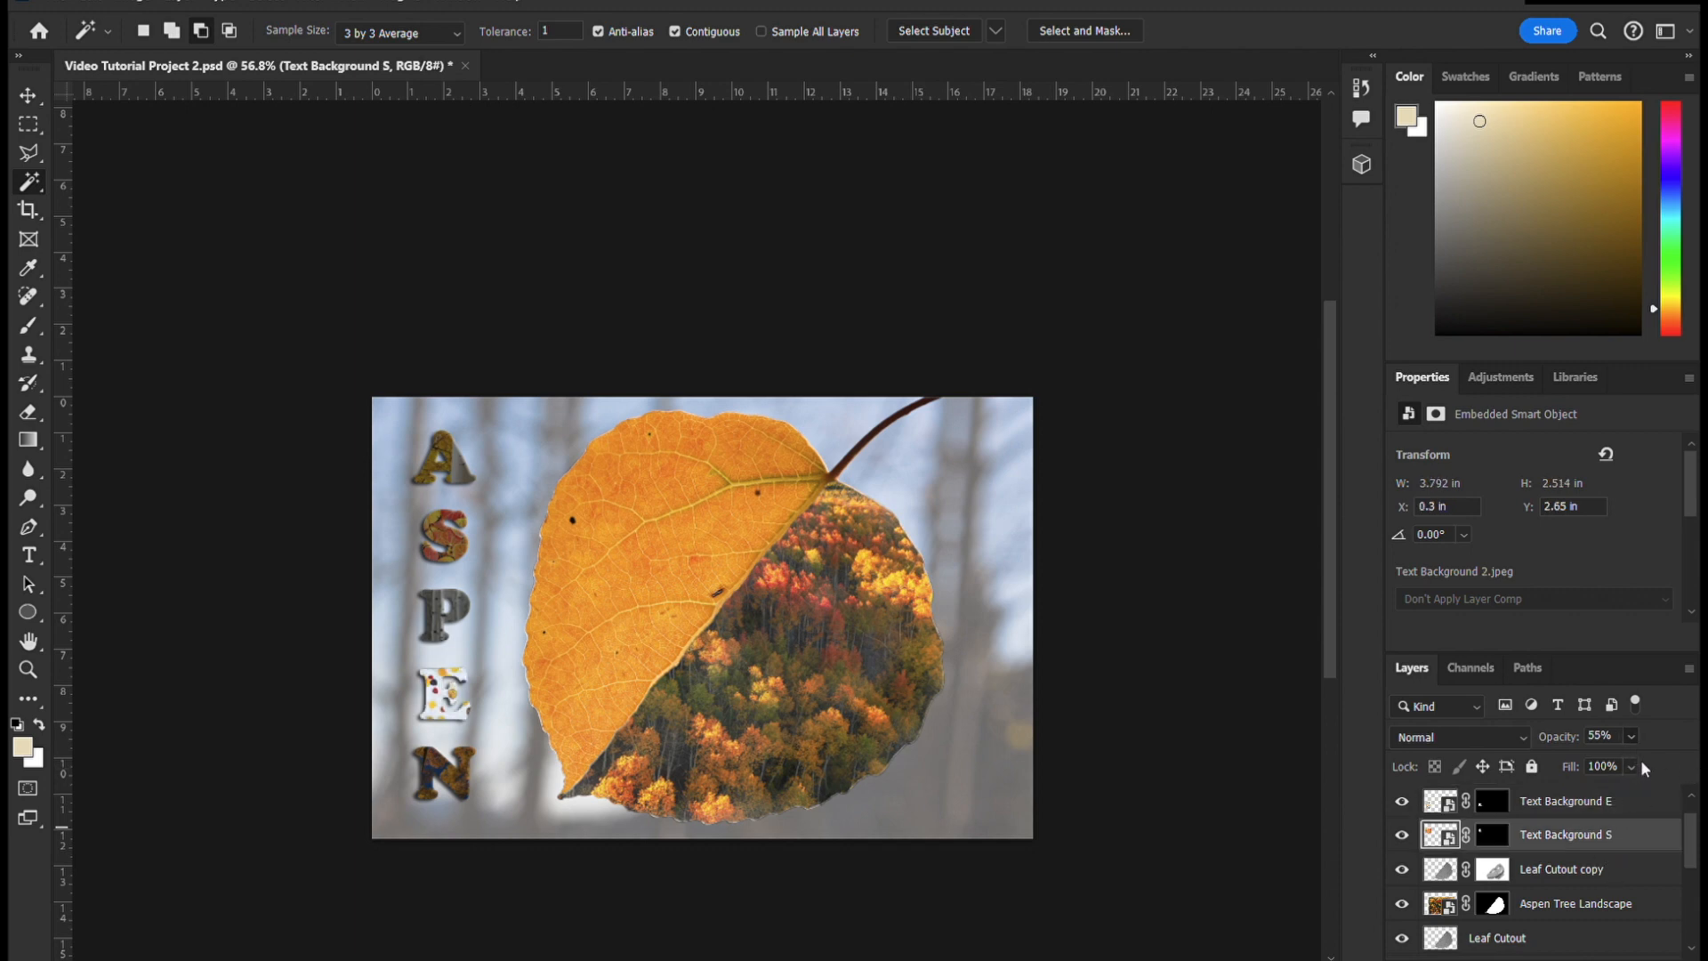
scroll(1645, 868, up, 1)
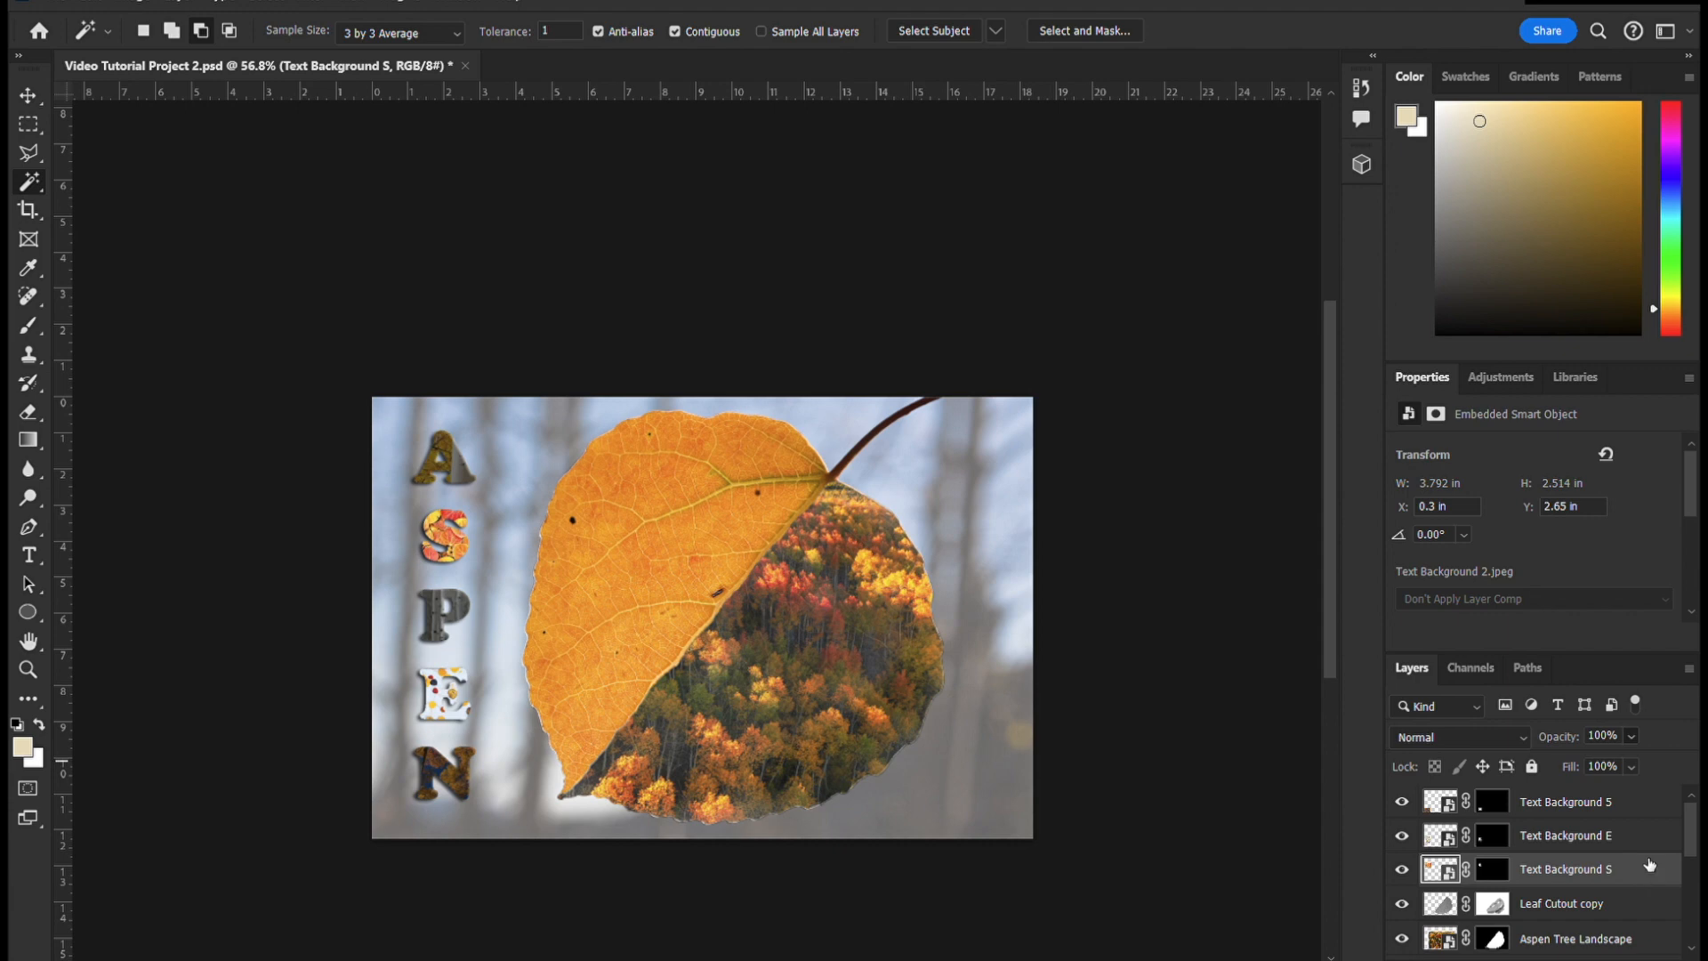
click(1645, 805)
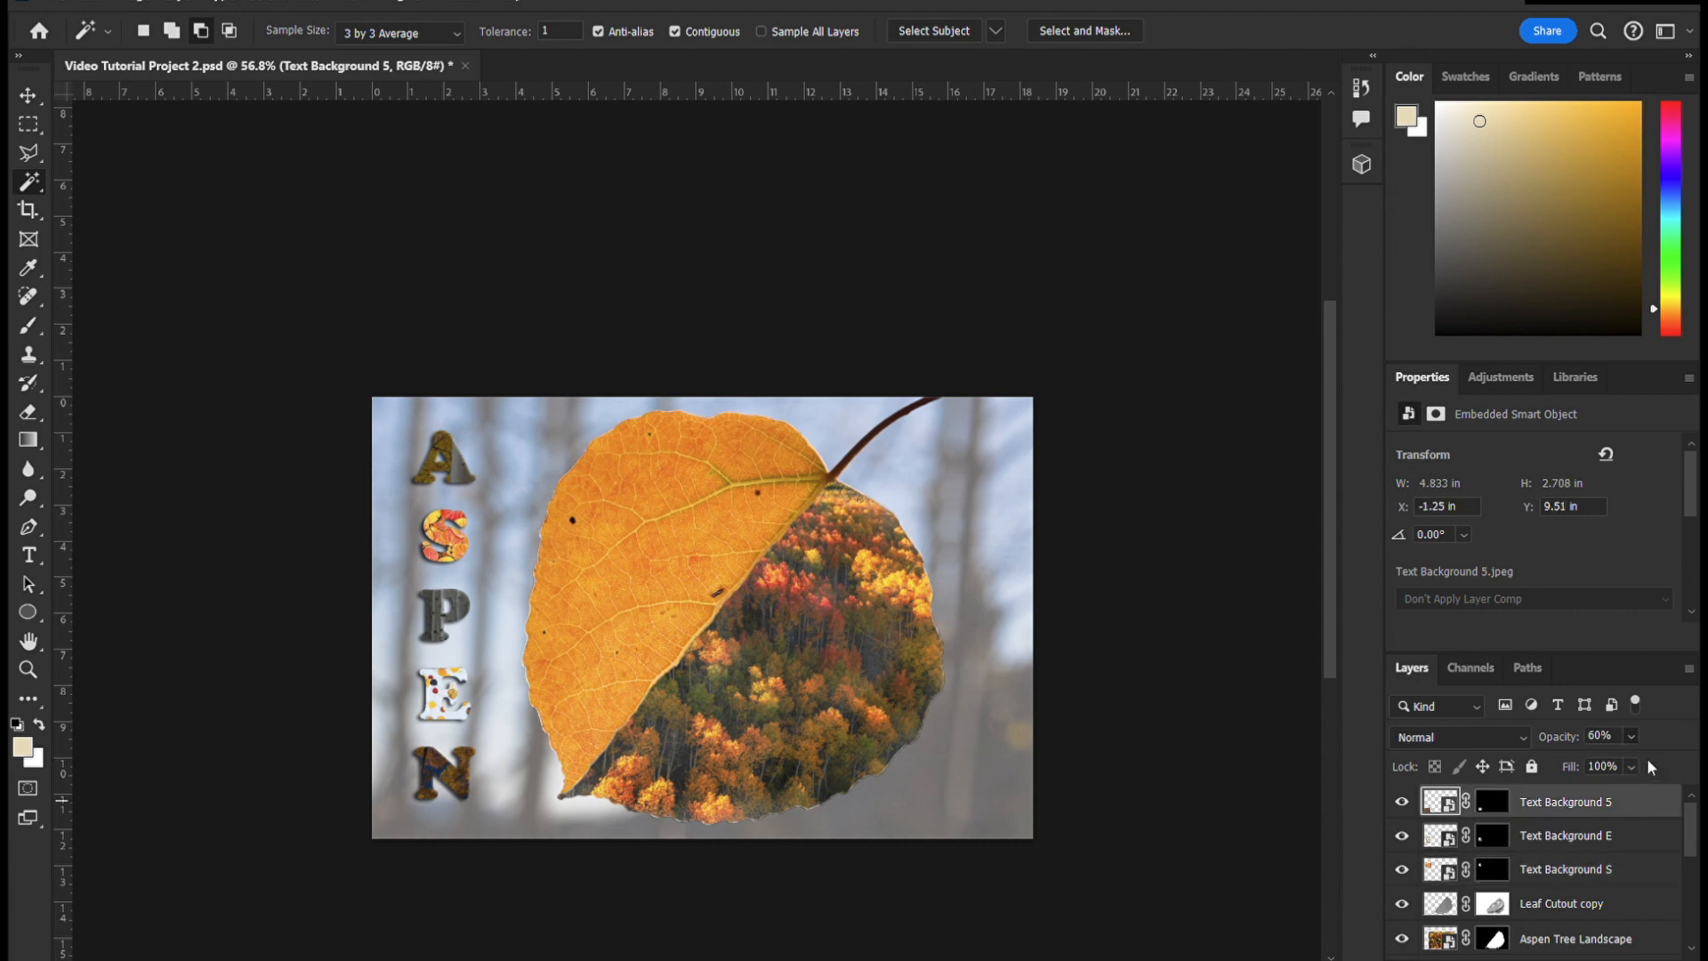
key(0)
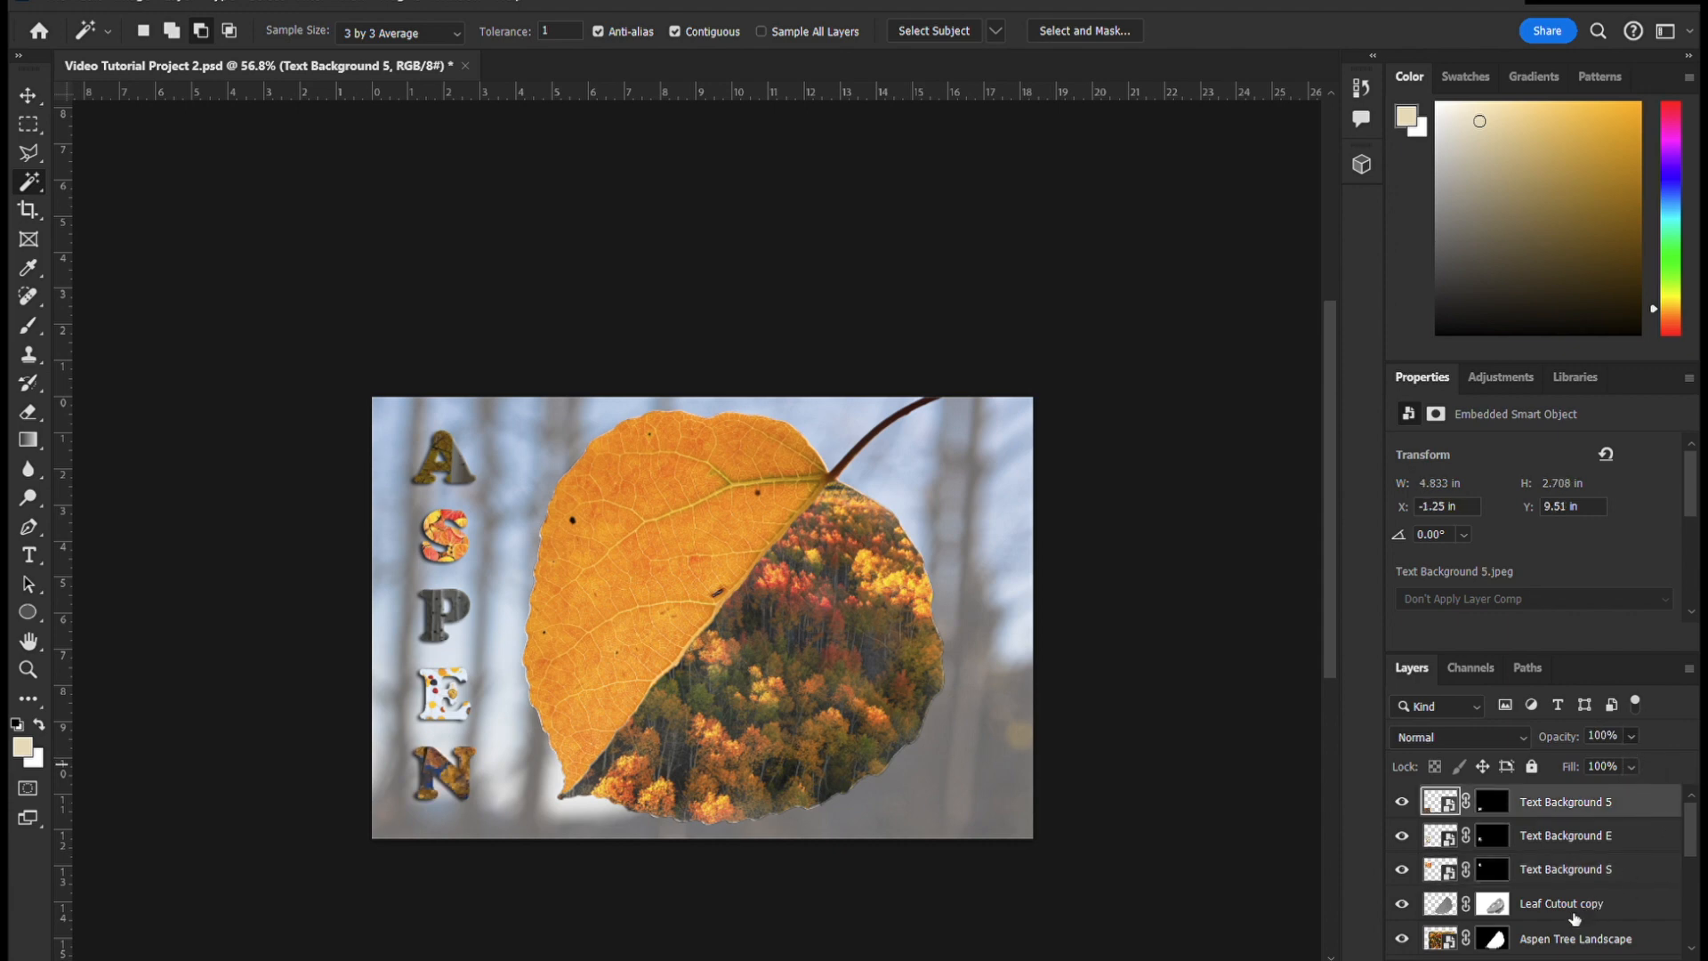
- Set the opacity of the Text Background A and Text Background P layers to 100%
scroll(1575, 913, down, 3)
scroll(1575, 912, up, 3)
scroll(1590, 908, down, 4)
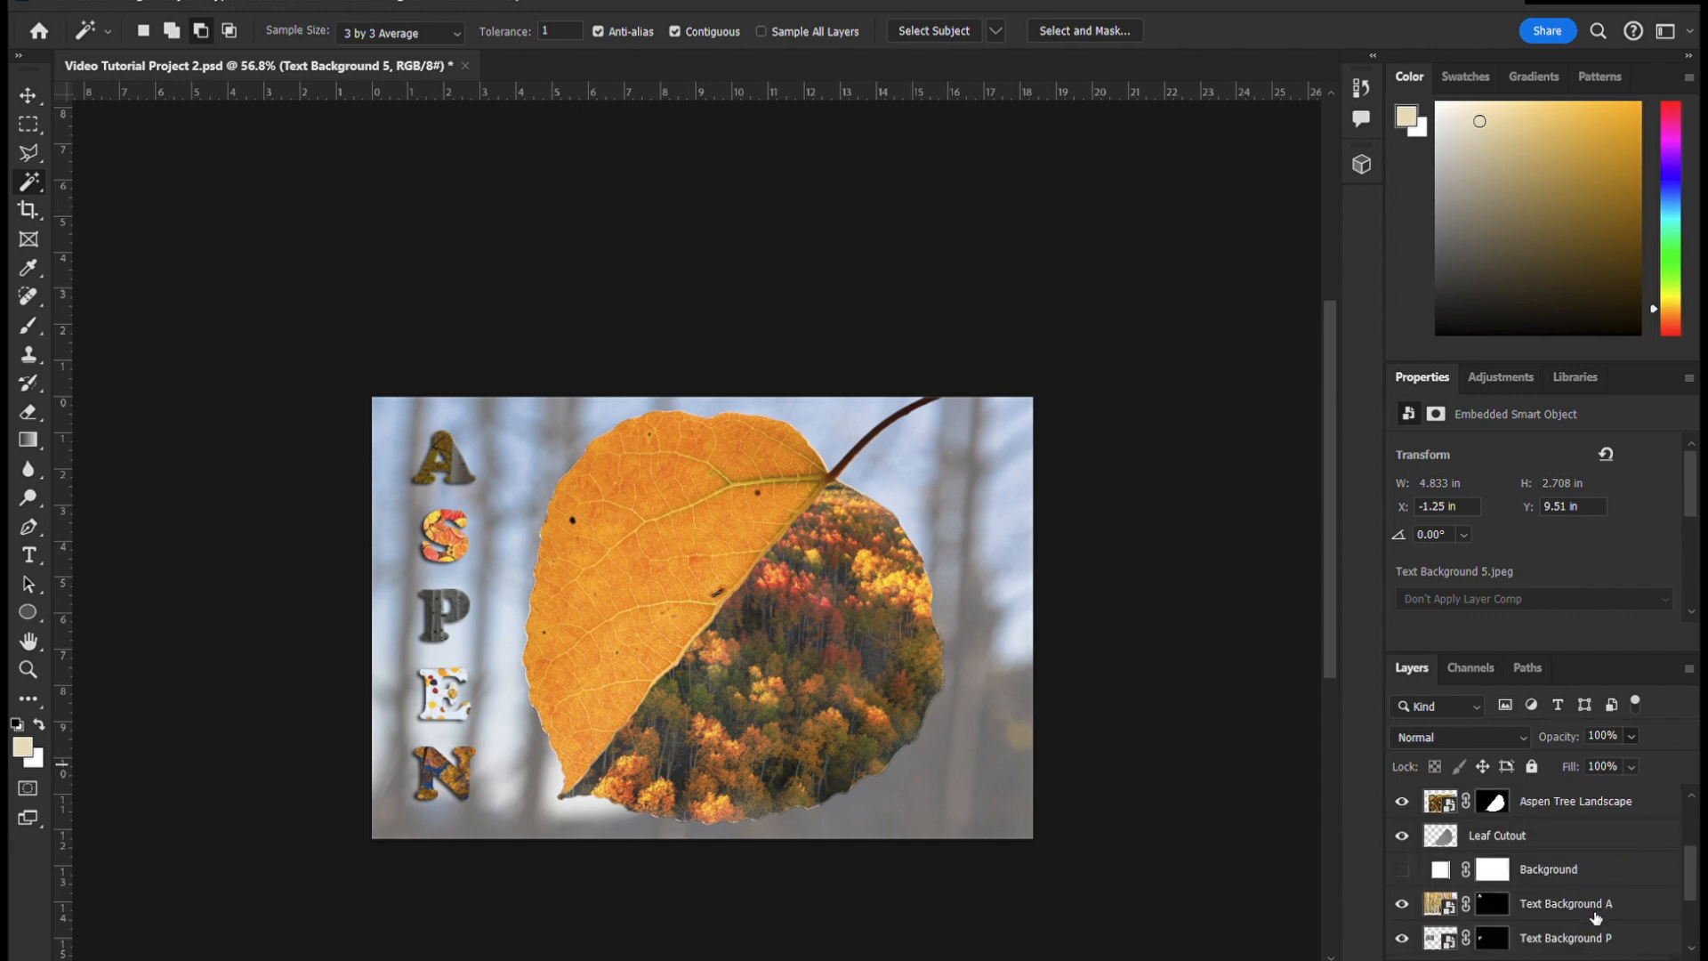
click(1627, 908)
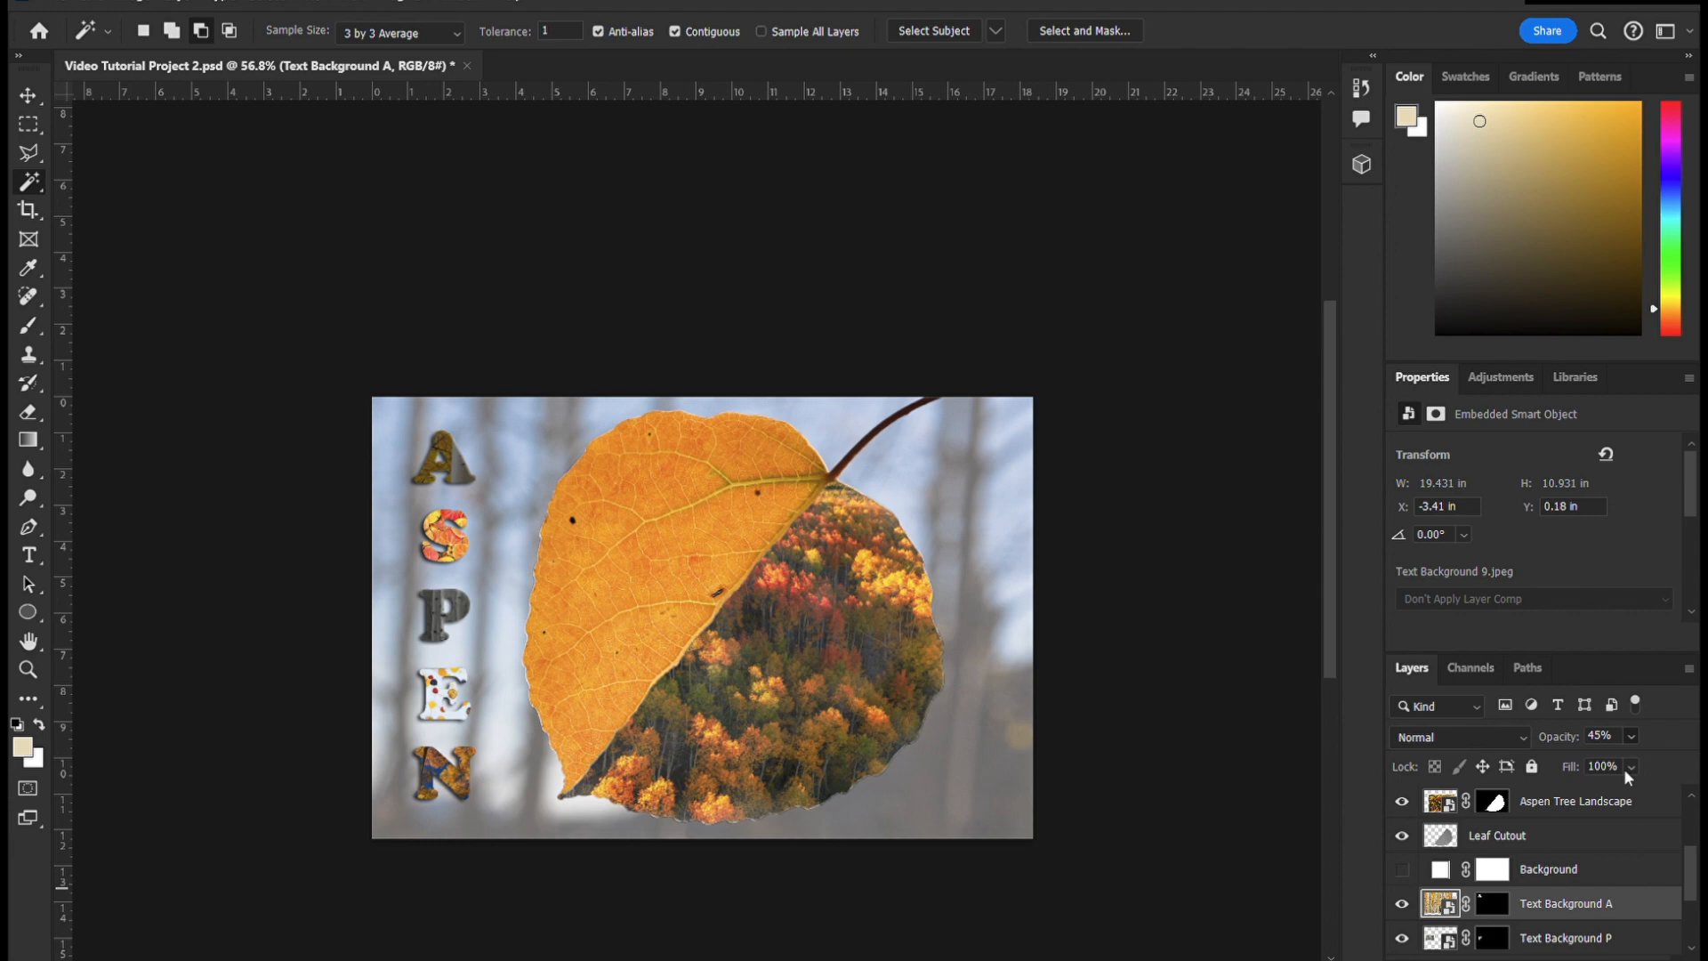
key(0)
scroll(1602, 908, down, 2)
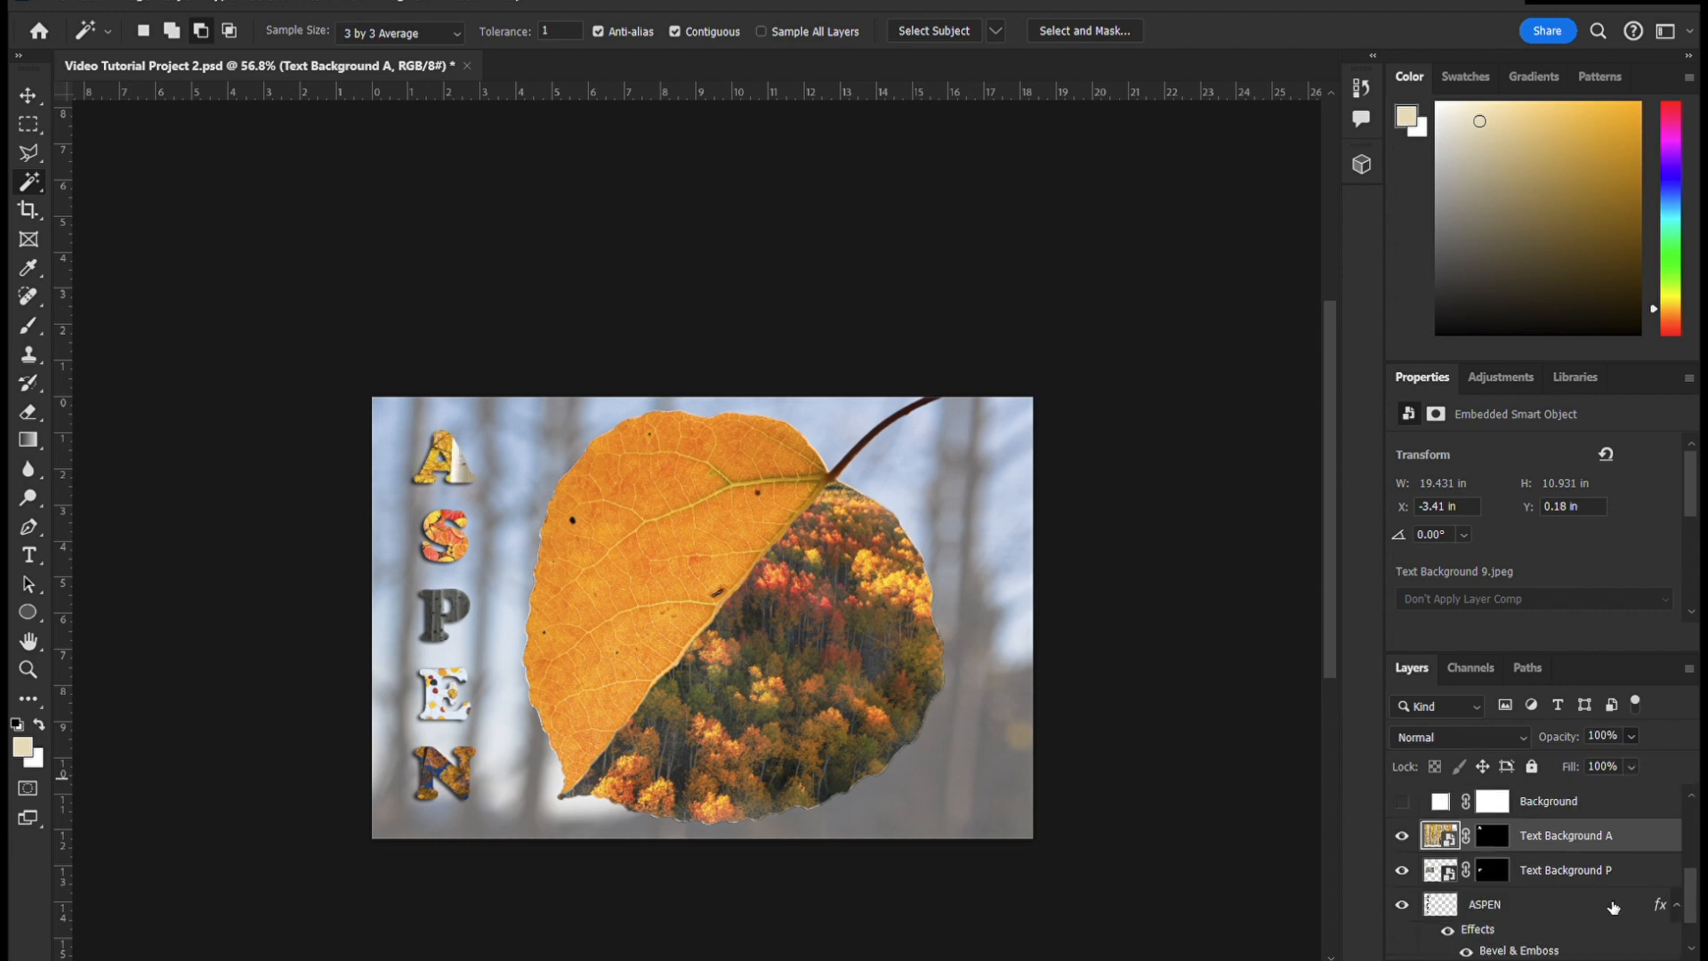
click(1640, 865)
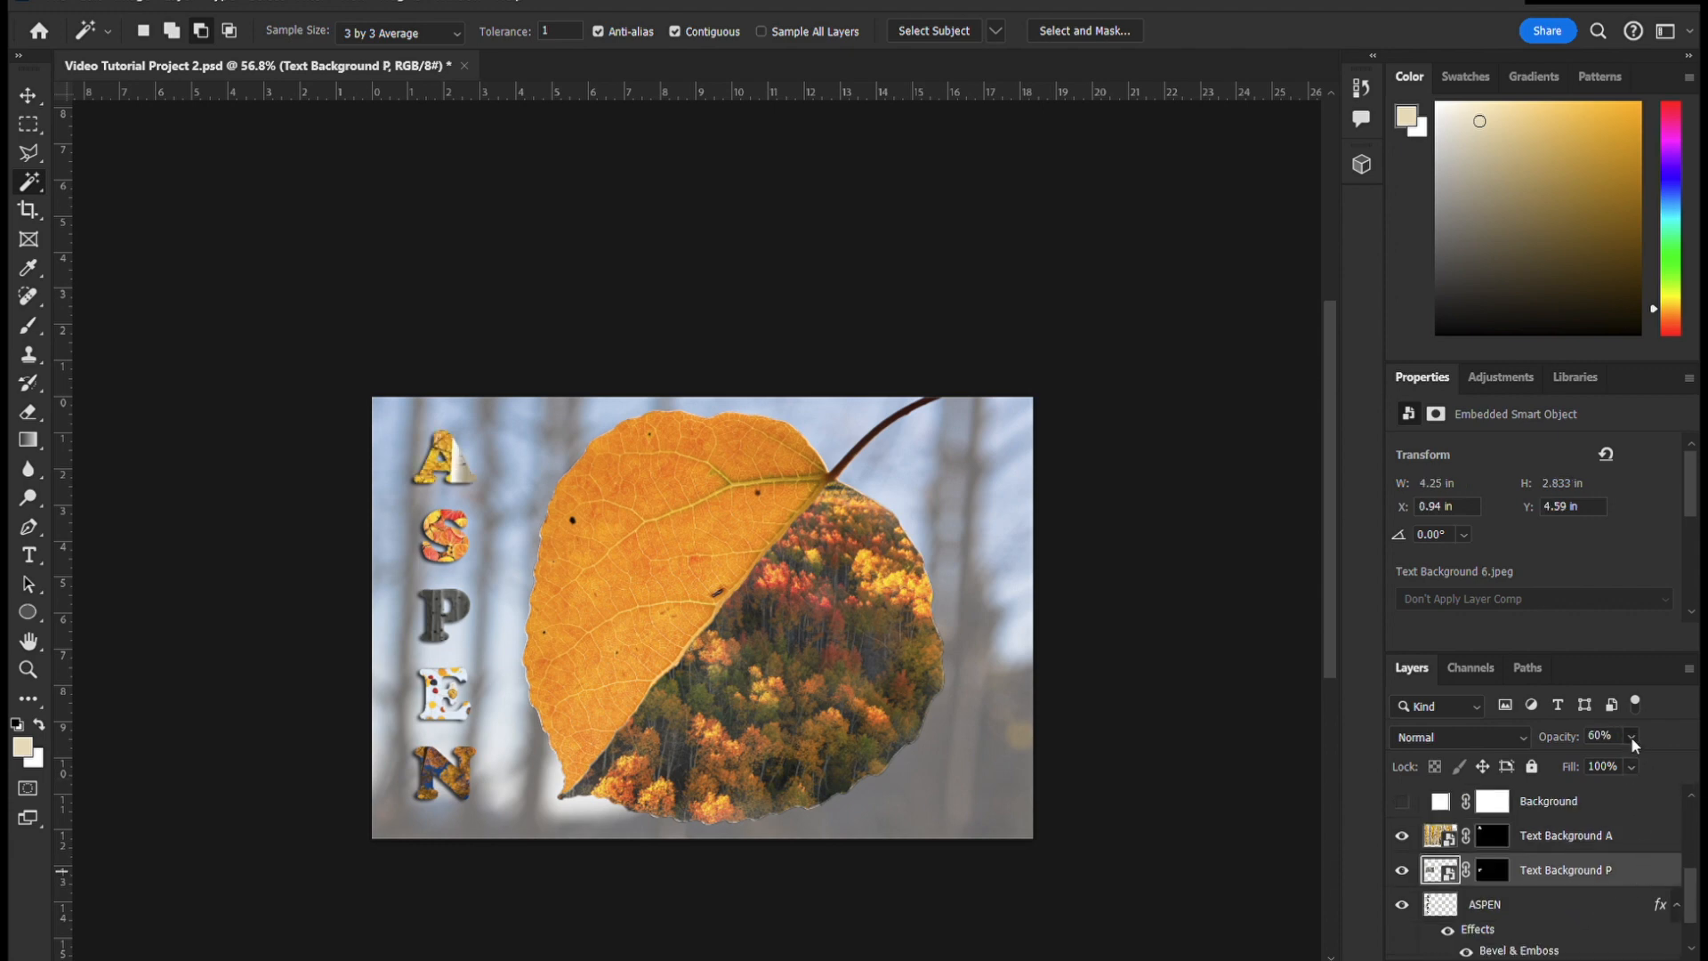
key(0)
- Deselect all layers with the Move tool and inspect the ASPEN lettering beside the leaf composite
click(27, 95)
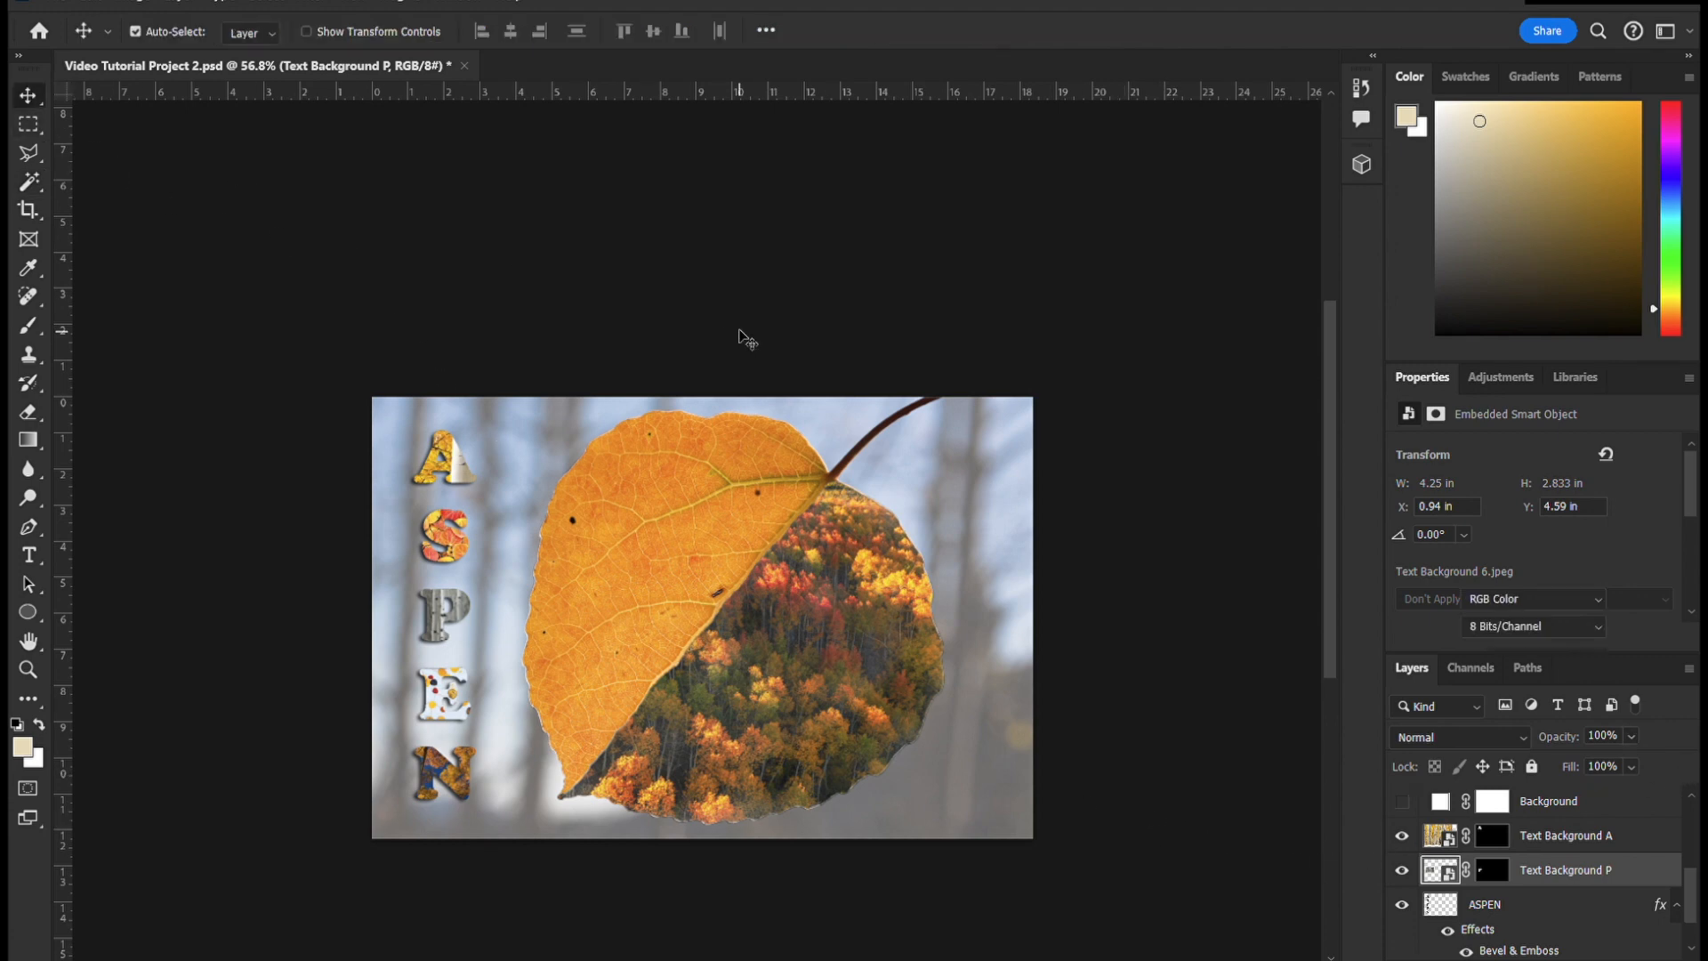
click(823, 338)
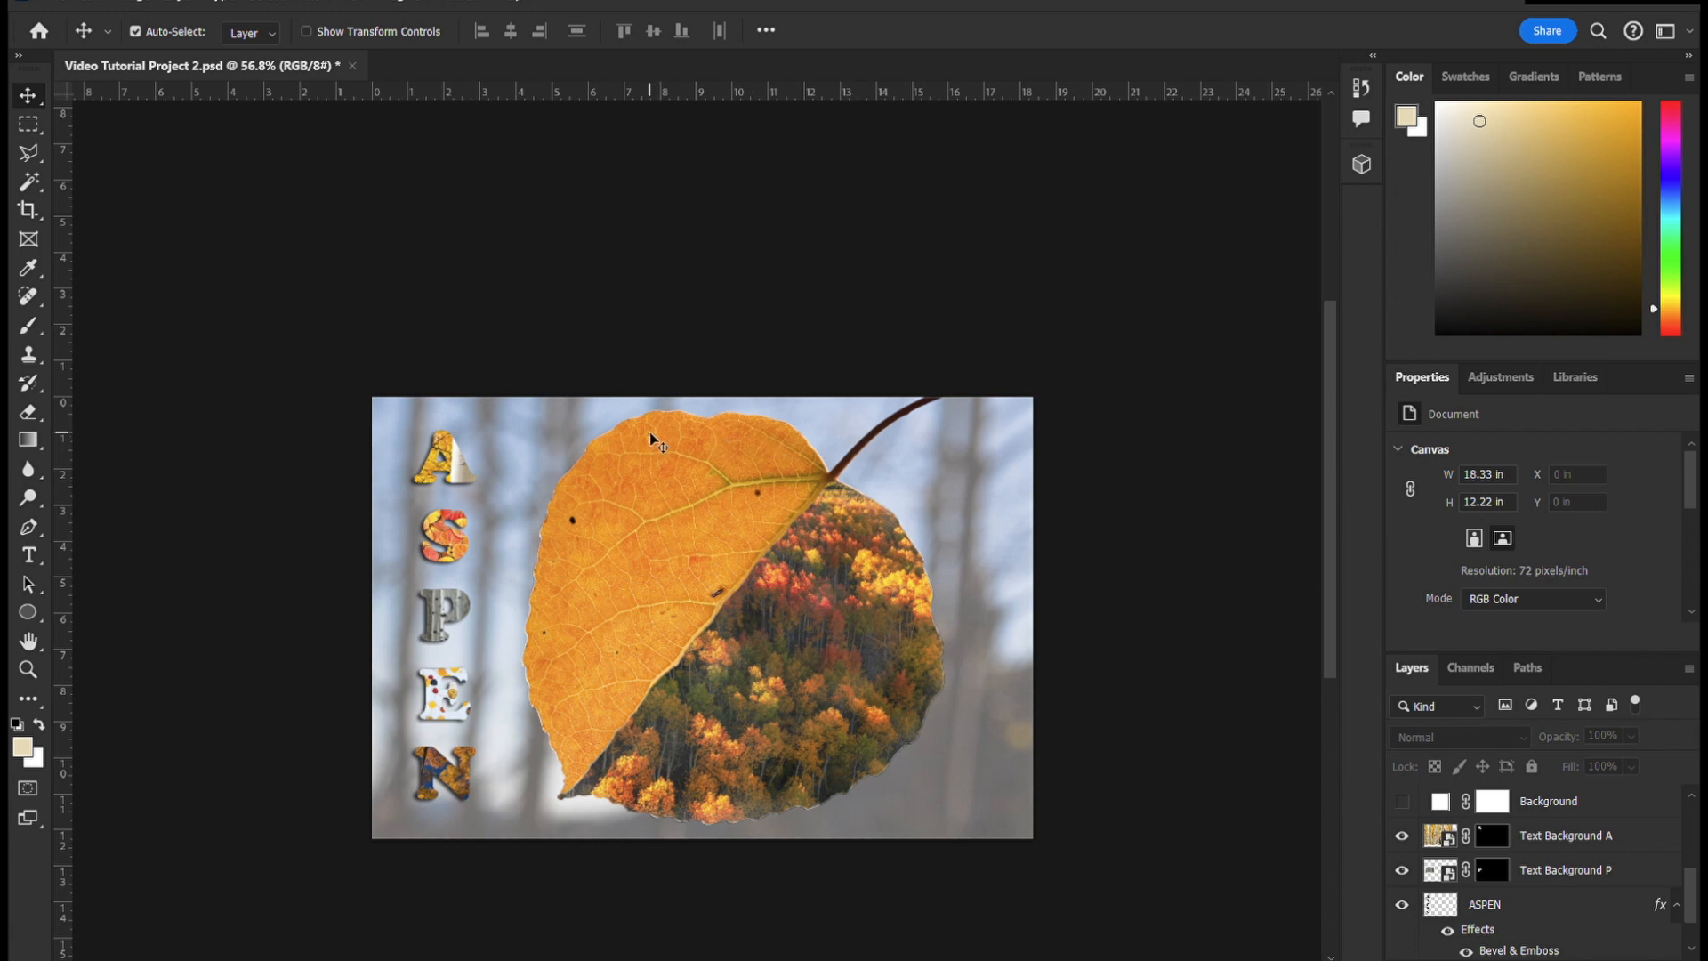
scroll(449, 734, up, 1)
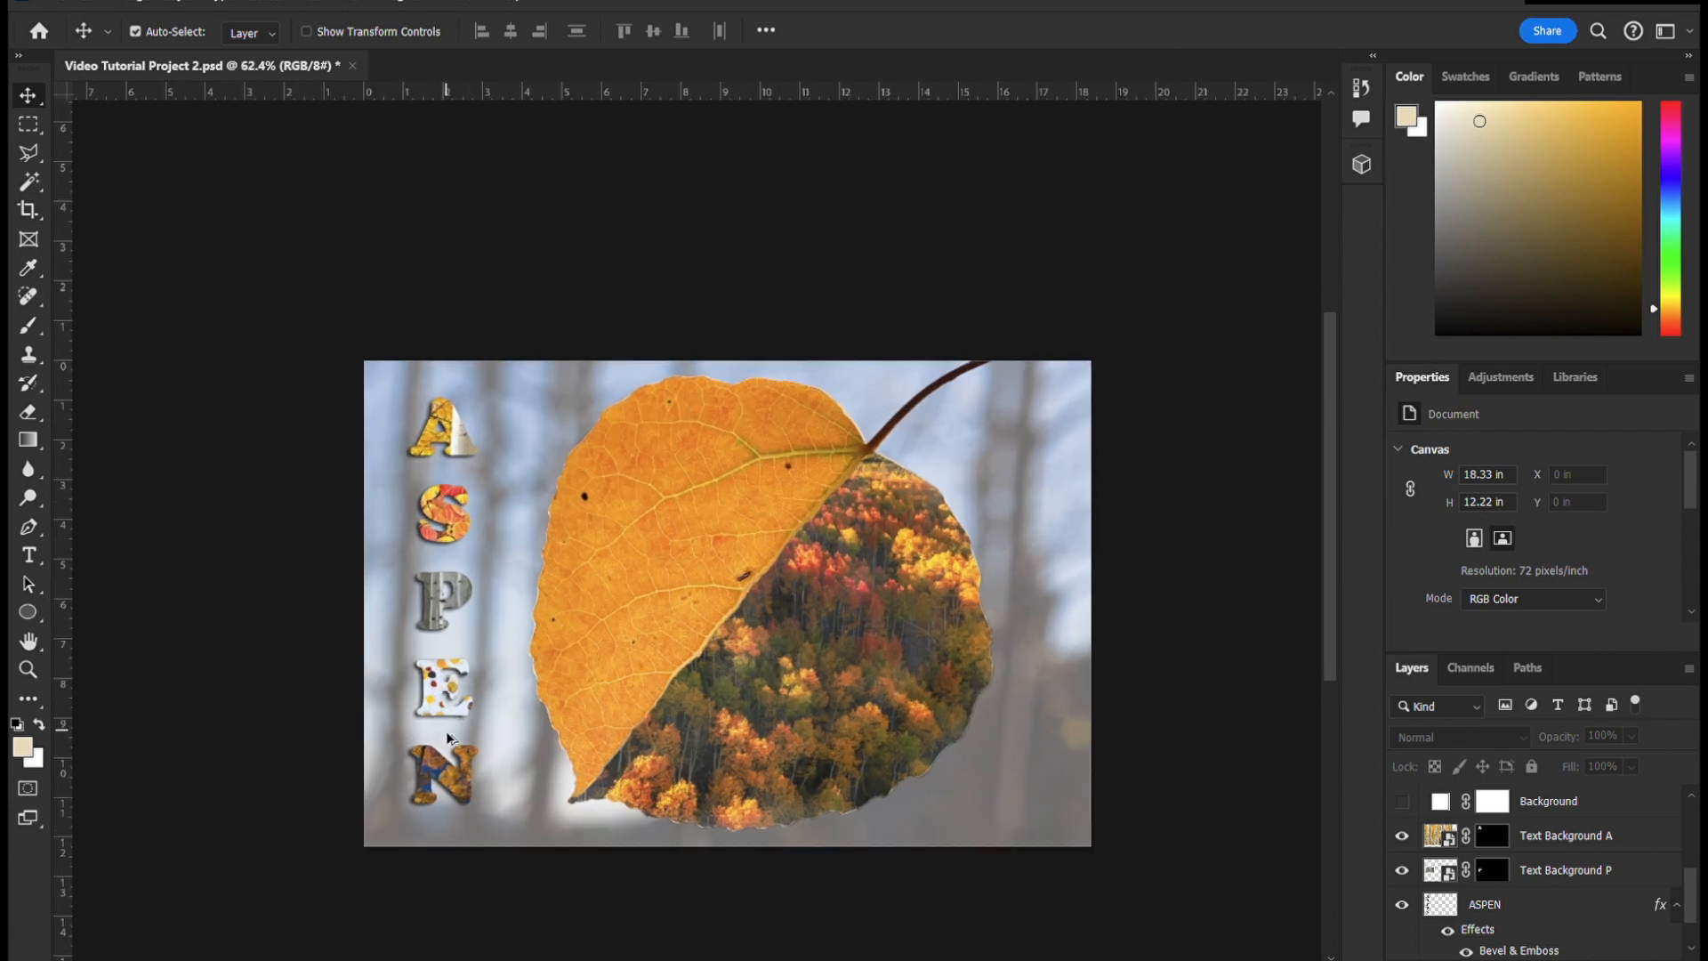
scroll(449, 738, up, 3)
scroll(489, 776, down, 1)
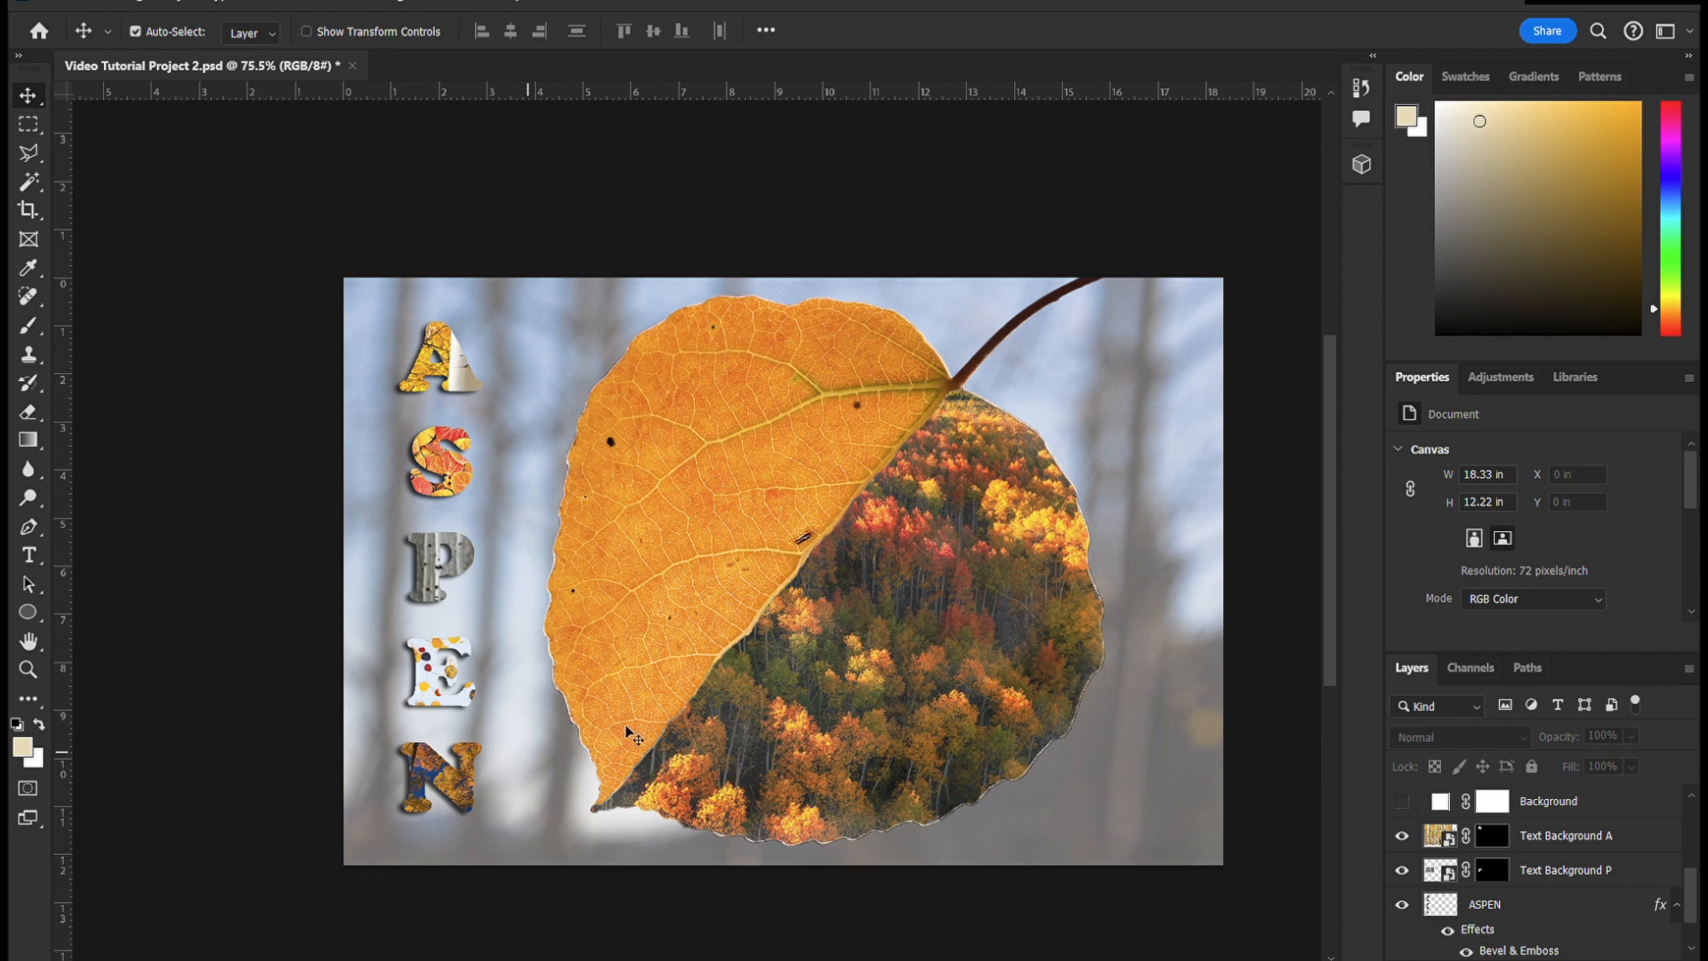